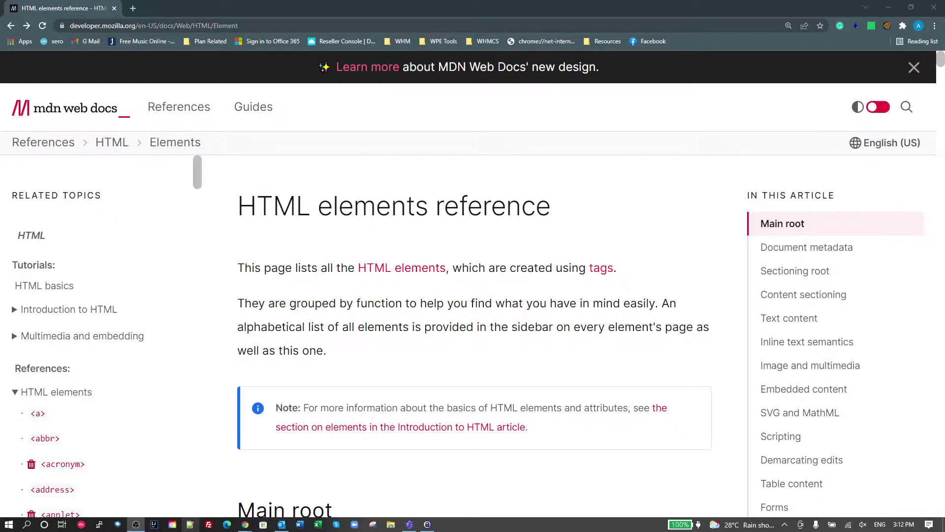
pyautogui.moveTo(239, 210); pyautogui.dragTo(429, 203)
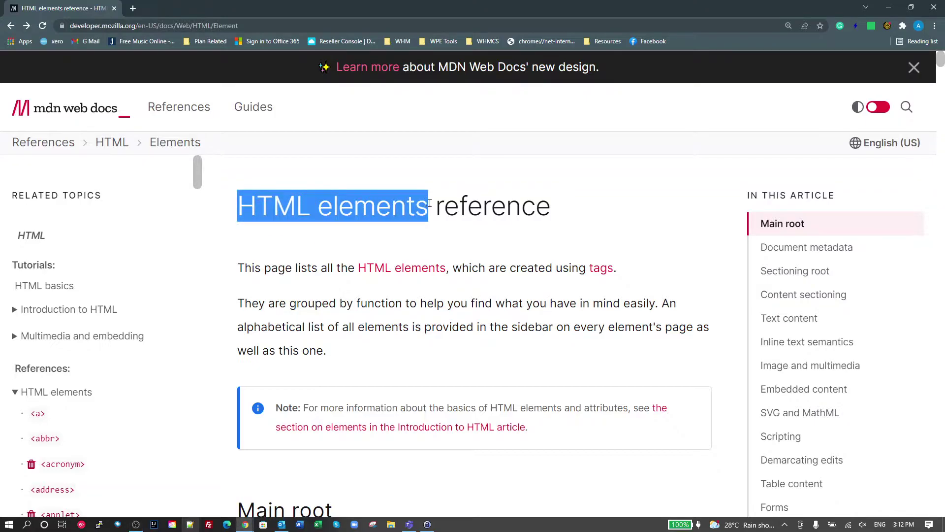
pyautogui.click(282, 222)
pyautogui.moveTo(239, 209)
pyautogui.mouseDown()
pyautogui.moveTo(297, 213)
pyautogui.moveTo(243, 217)
pyautogui.mouseUp()
pyautogui.click(297, 223)
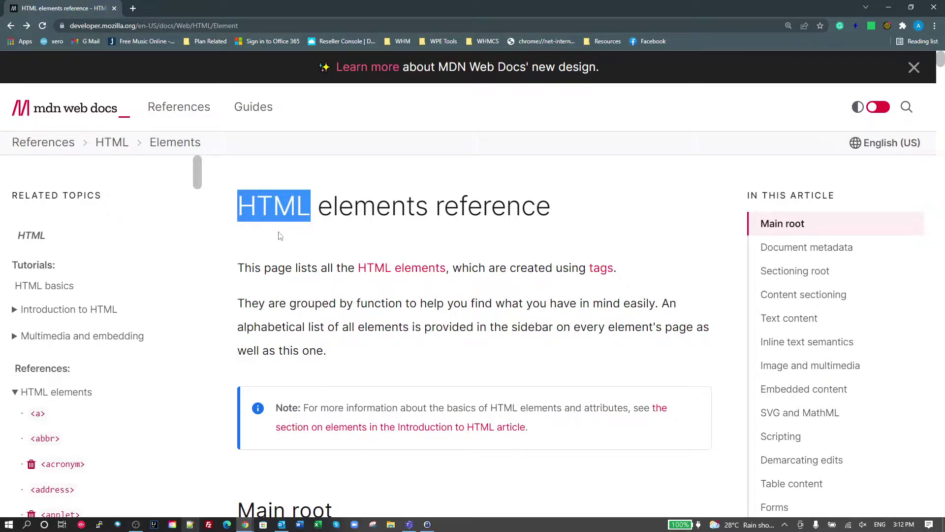
pyautogui.click(321, 231)
pyautogui.moveTo(322, 208); pyautogui.dragTo(389, 232)
pyautogui.click(389, 232)
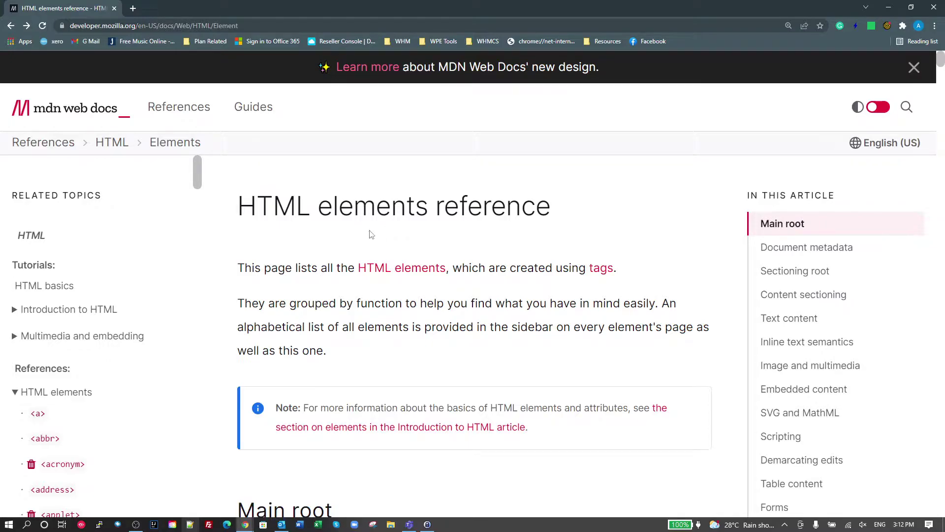
pyautogui.moveTo(239, 207); pyautogui.dragTo(419, 215)
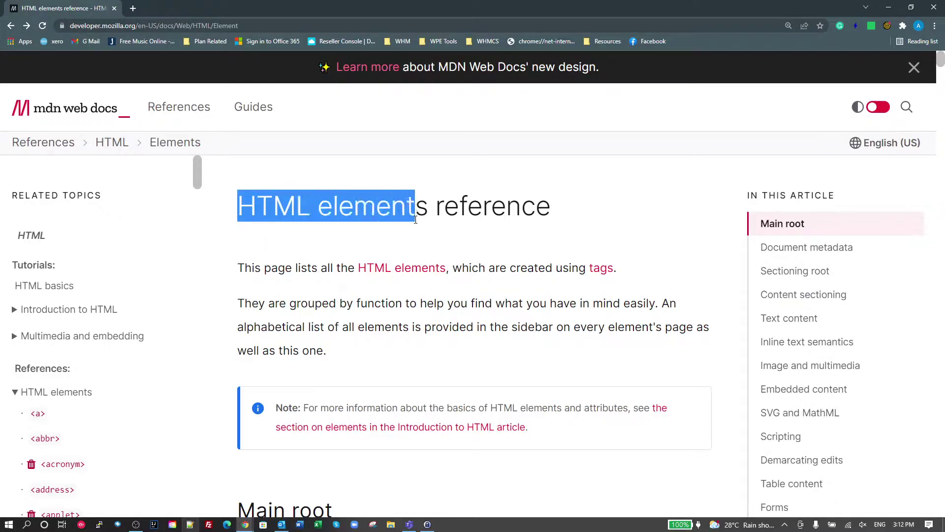
pyautogui.click(425, 230)
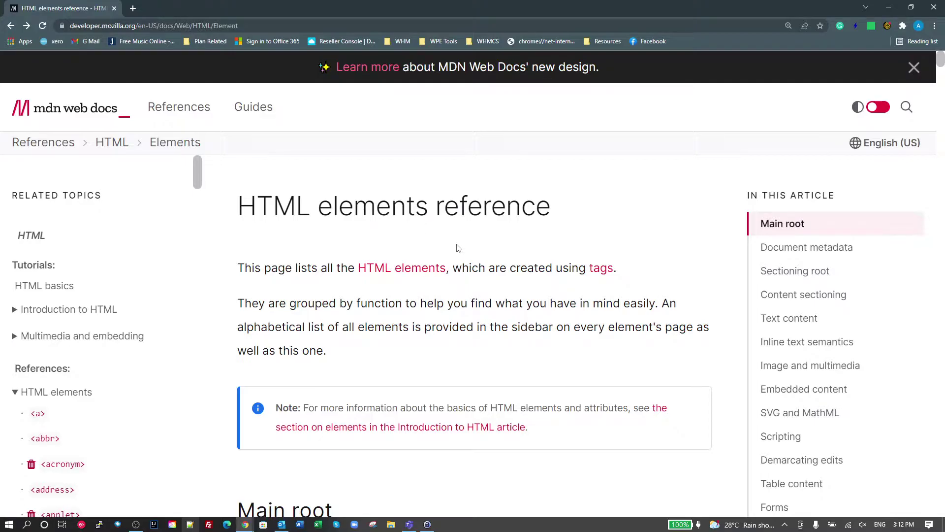
# - Search the HTML elements reference page for "mark" and switch the browser to full screen
pyautogui.hotkey('ctrl', 'f')
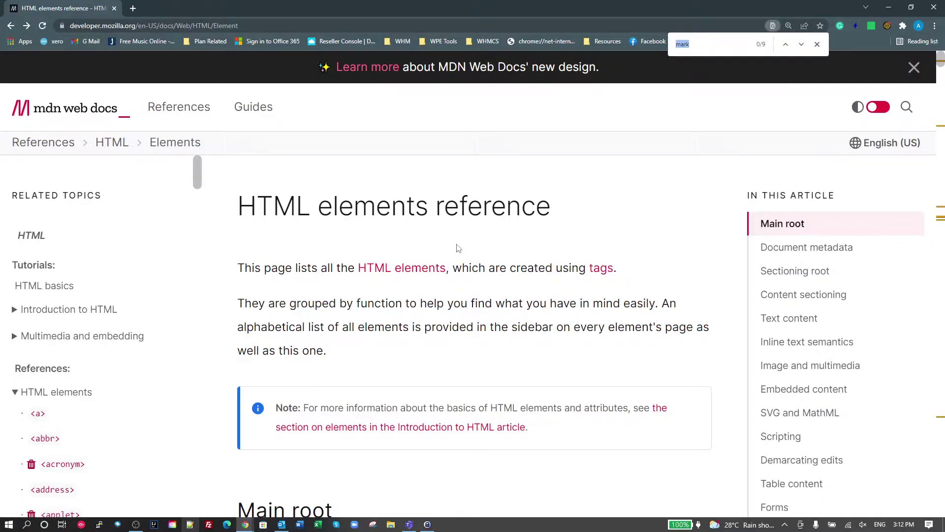
pyautogui.press('Return')
pyautogui.scroll(-1, 97, 344)
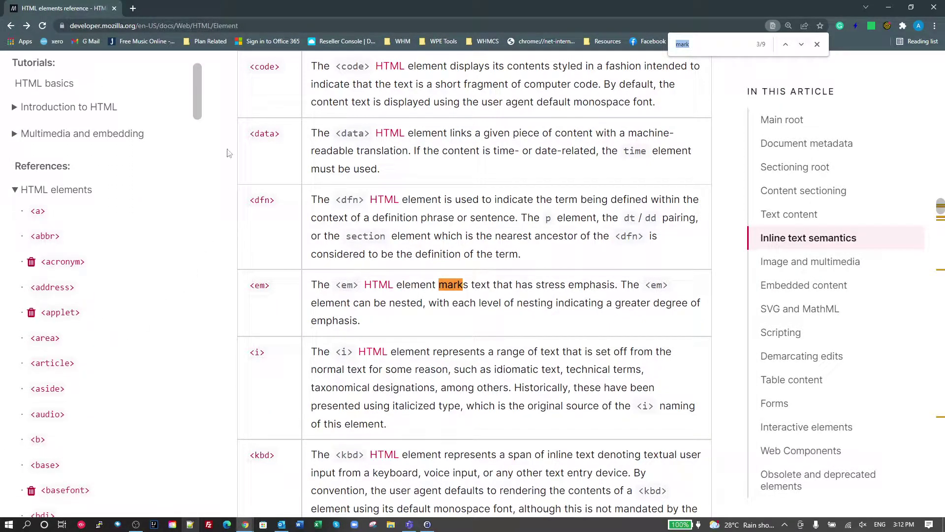
pyautogui.moveTo(95, 25); pyautogui.dragTo(284, 58)
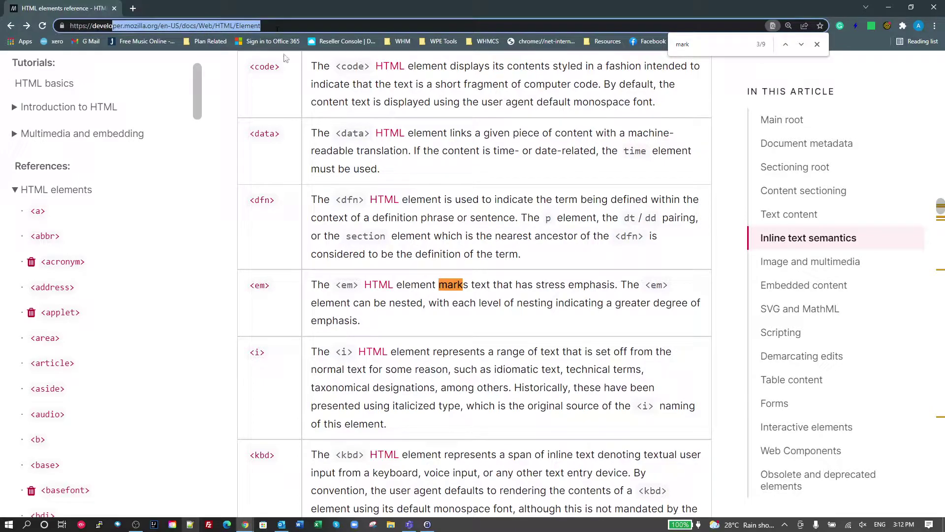
pyautogui.click(475, 271)
pyautogui.press('F11')
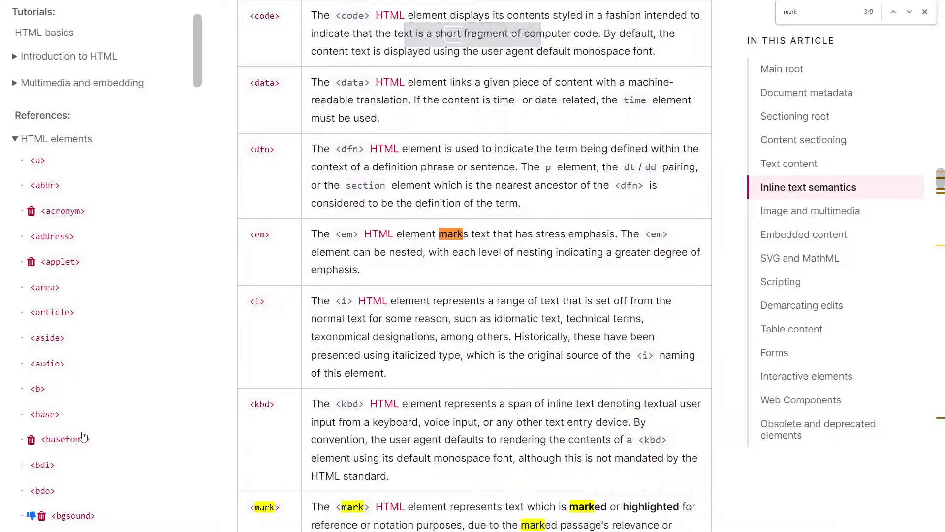
# - Open the <mark> element's page and examine how its demo code produces the highlighted word in the output
pyautogui.scroll(-2, 224, 472)
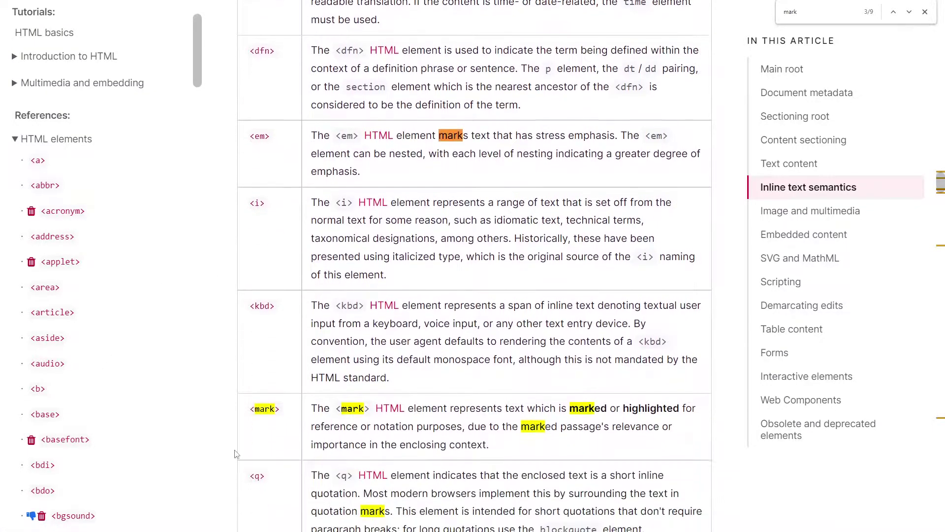
pyautogui.click(266, 411)
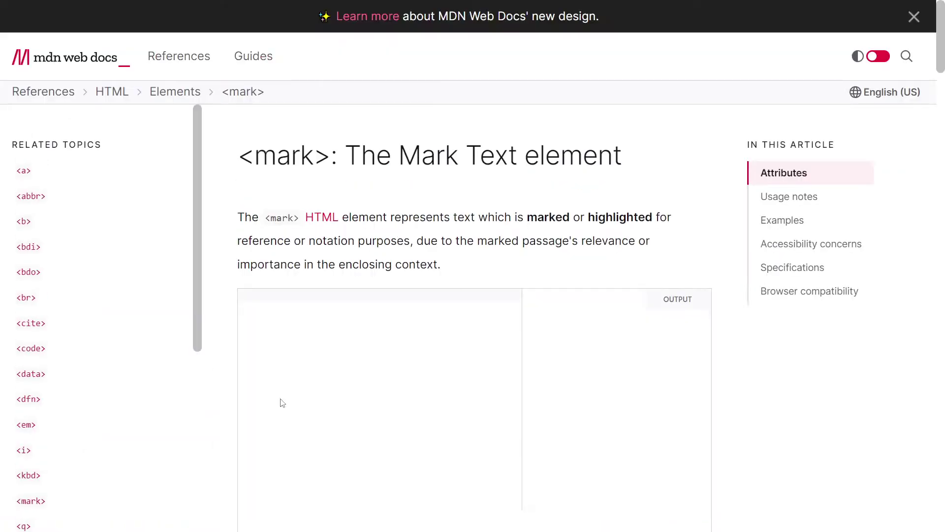
pyautogui.scroll(-1, 455, 394)
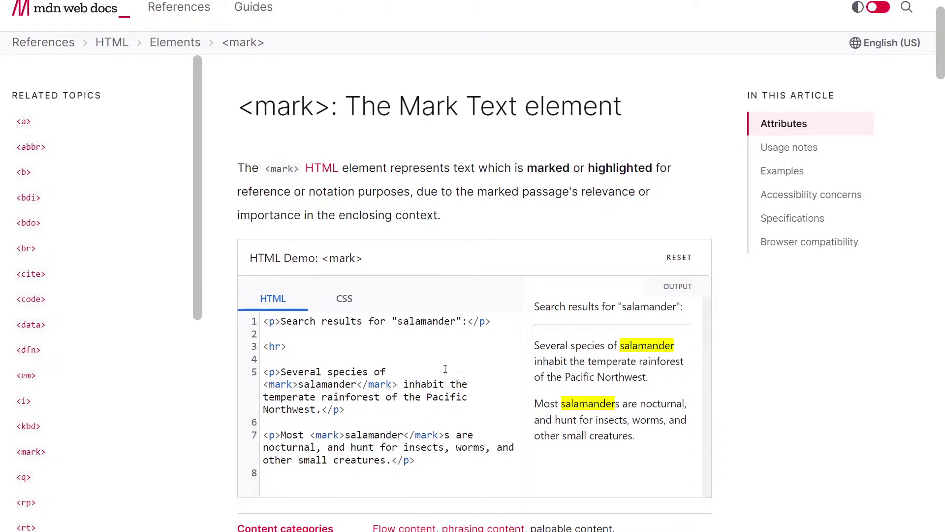
pyautogui.moveTo(299, 384); pyautogui.dragTo(264, 384)
pyautogui.moveTo(622, 347); pyautogui.dragTo(676, 348)
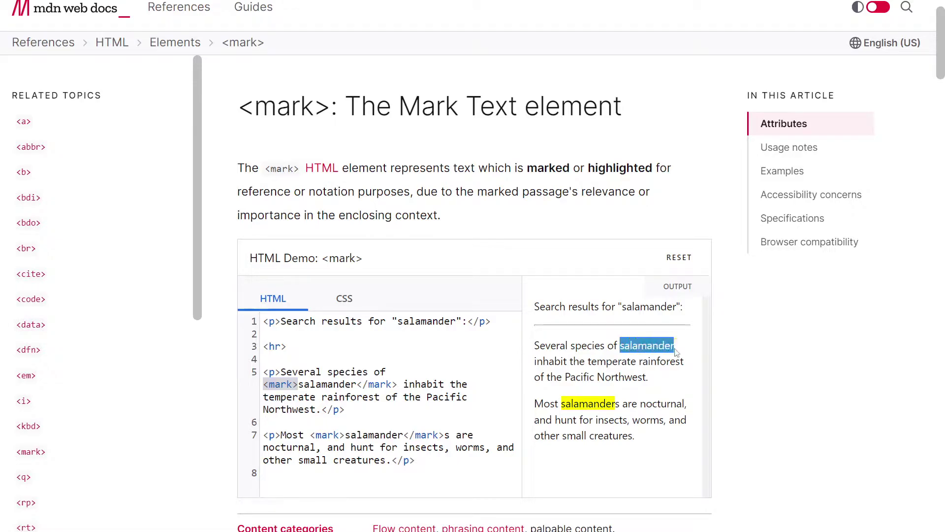
pyautogui.click(634, 415)
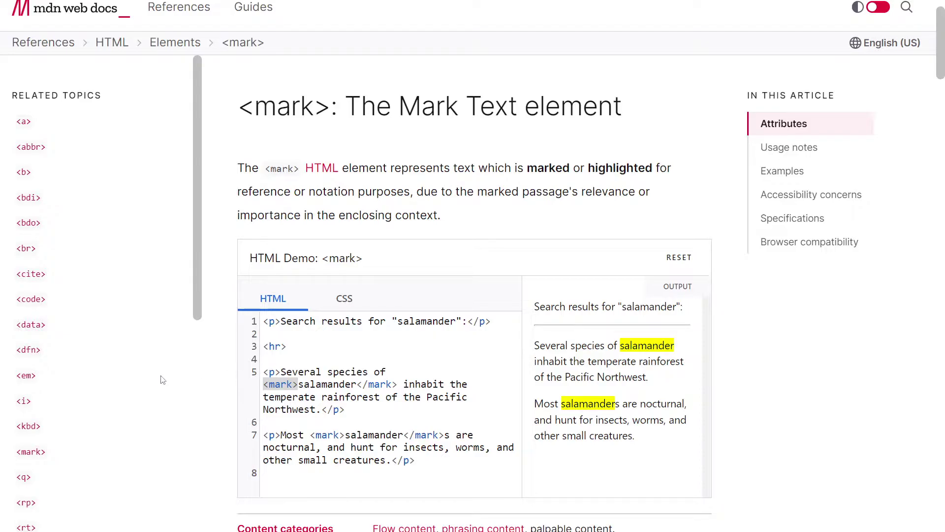
# - Search the page for "slot" and open the <slot> element's page from the related topics list
pyautogui.scroll(-2, 165, 373)
pyautogui.scroll(-2, 165, 374)
pyautogui.scroll(-2, 165, 374)
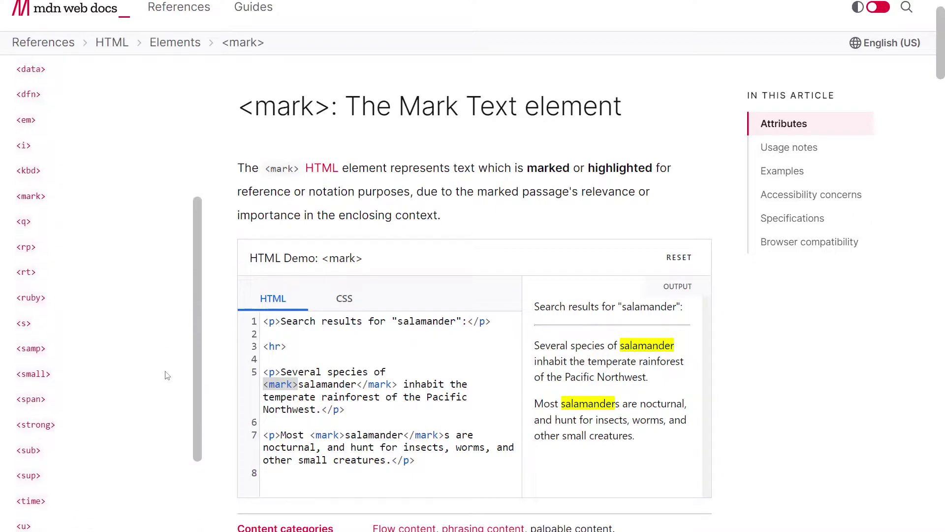
pyautogui.scroll(5, 196, 281)
pyautogui.scroll(1, 120, 260)
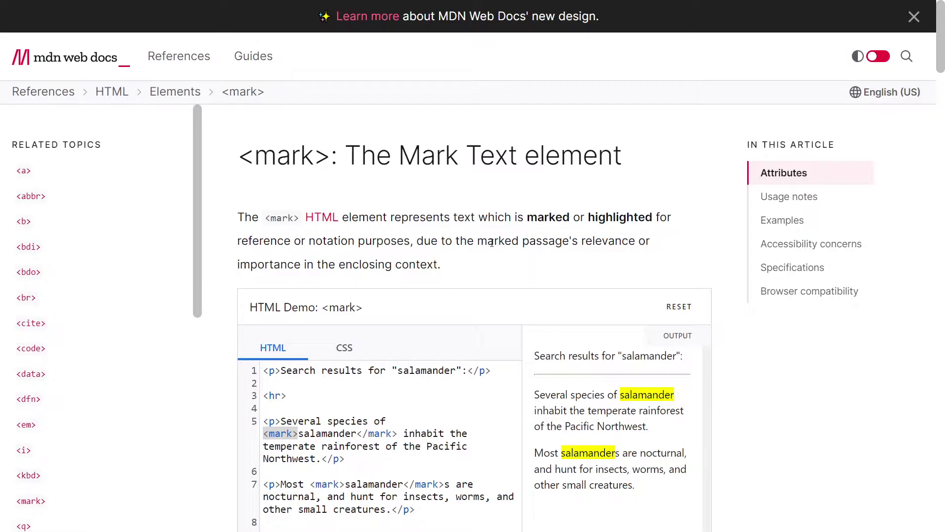
pyautogui.hotkey('ctrl', 'f')
pyautogui.write('slot')
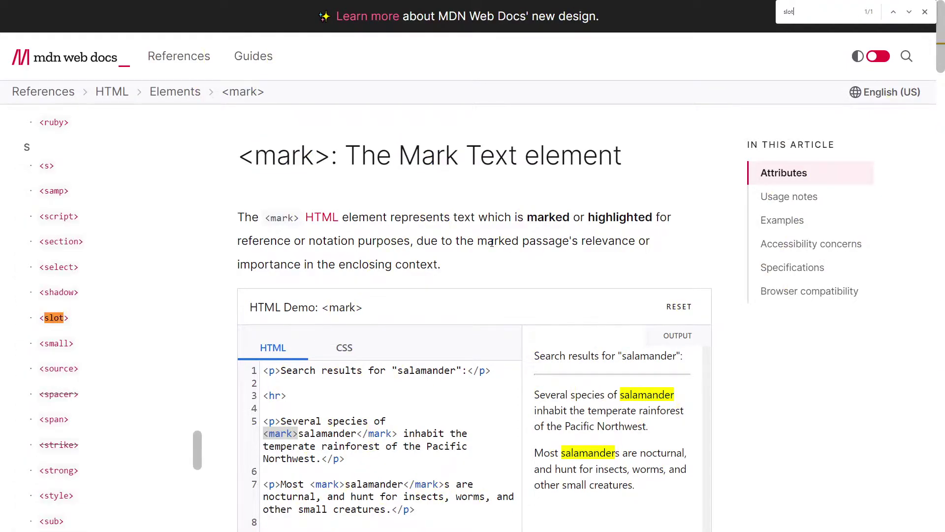
pyautogui.click(54, 321)
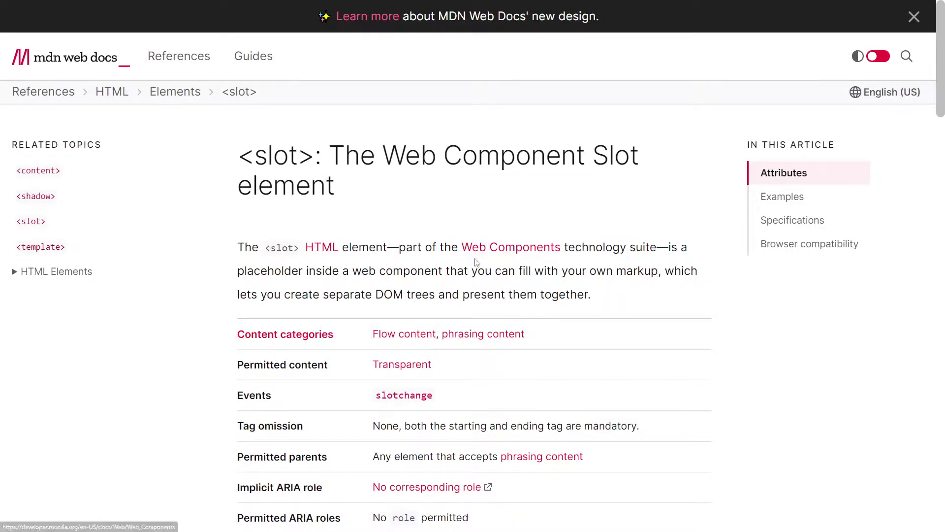
# - Read through the <slot> element's description, attributes and example template code
pyautogui.scroll(-1, 476, 262)
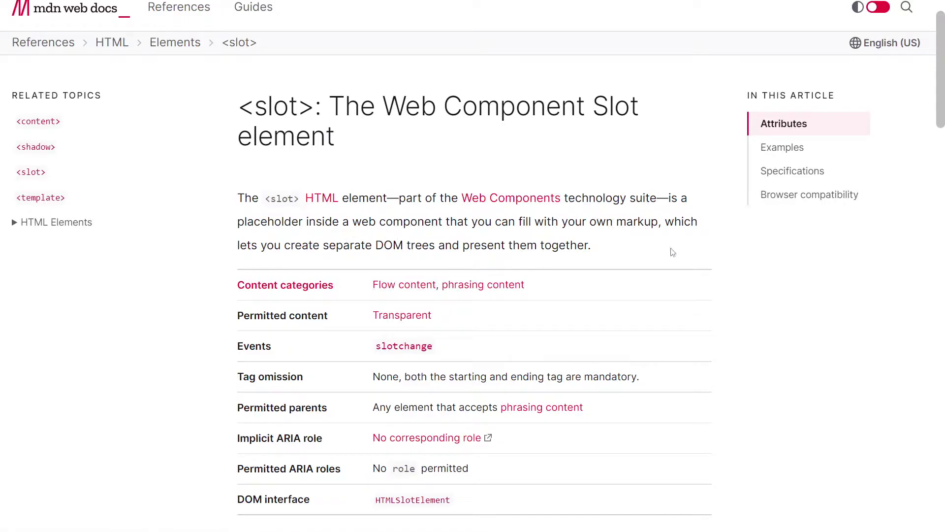
pyautogui.scroll(-1, 669, 278)
pyautogui.scroll(-10, 669, 280)
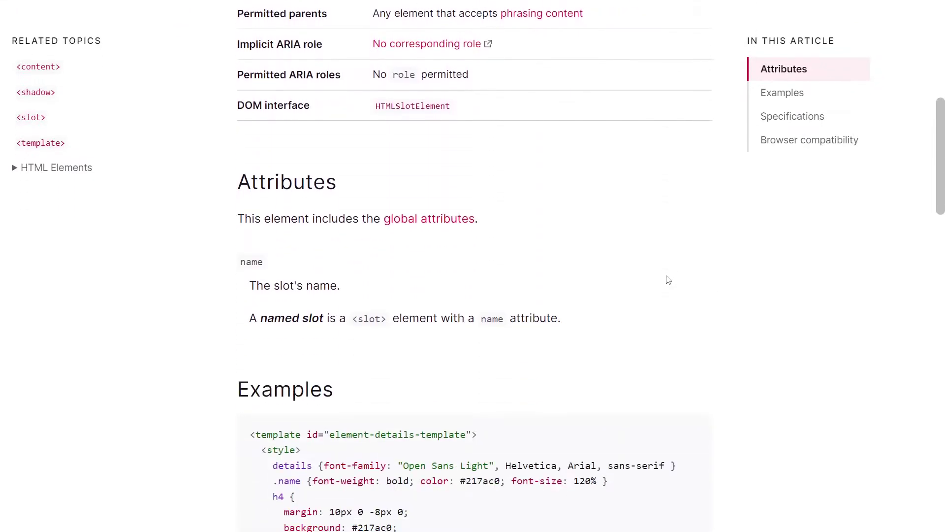
pyautogui.scroll(-2, 394, 373)
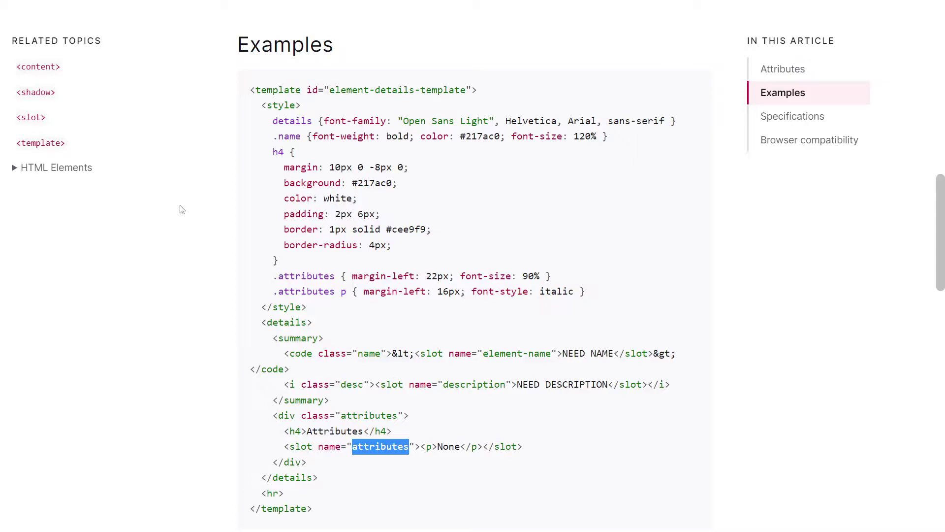
pyautogui.click(638, 215)
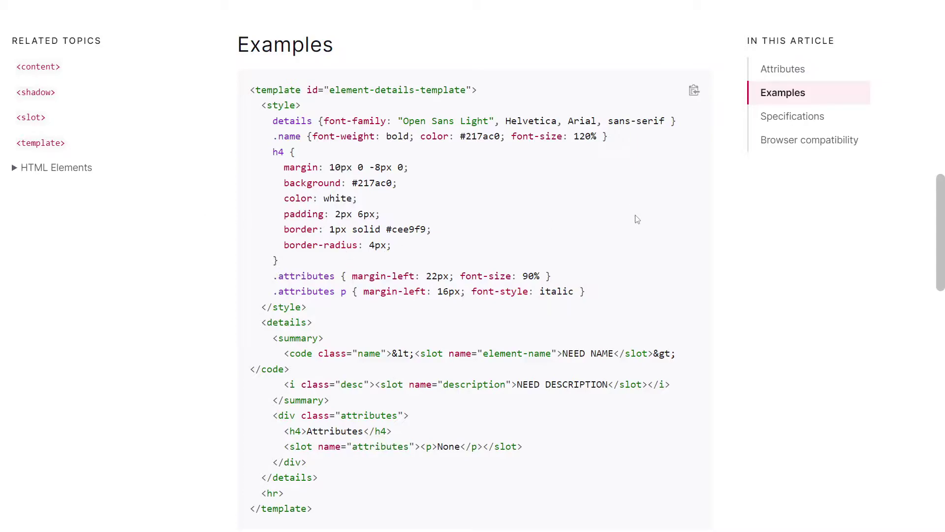
# - Switch to the Elementor editor window with the Scratch Page and narrow the widget panel to two columns
pyautogui.hotkey('alt', 'Tab')
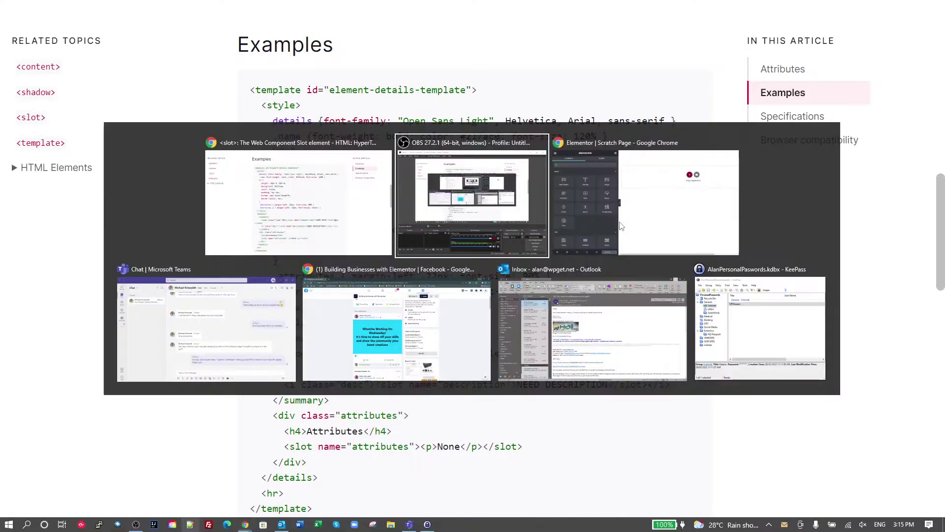
pyautogui.hotkey('alt', 'Tab')
pyautogui.hotkey('alt', 'Tab')
pyautogui.hotkey('alt', 'Tab')
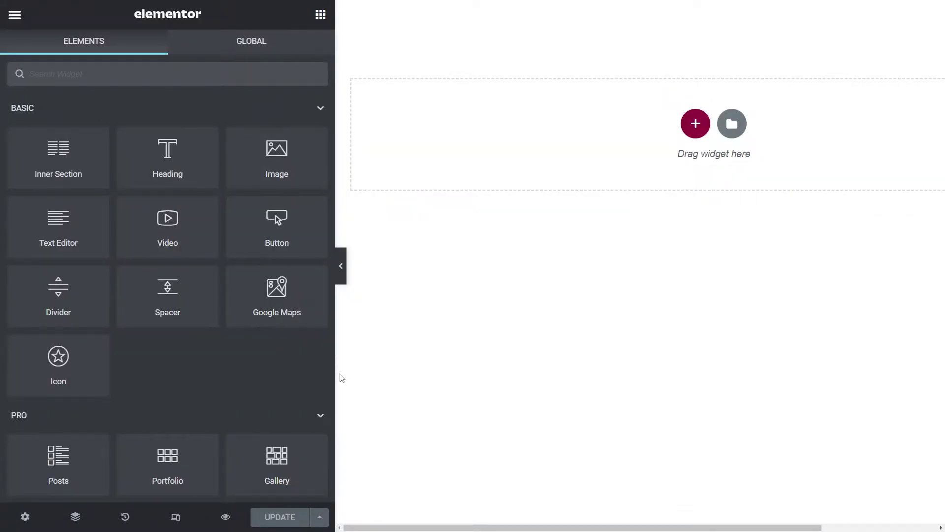
pyautogui.moveTo(337, 374); pyautogui.dragTo(244, 370)
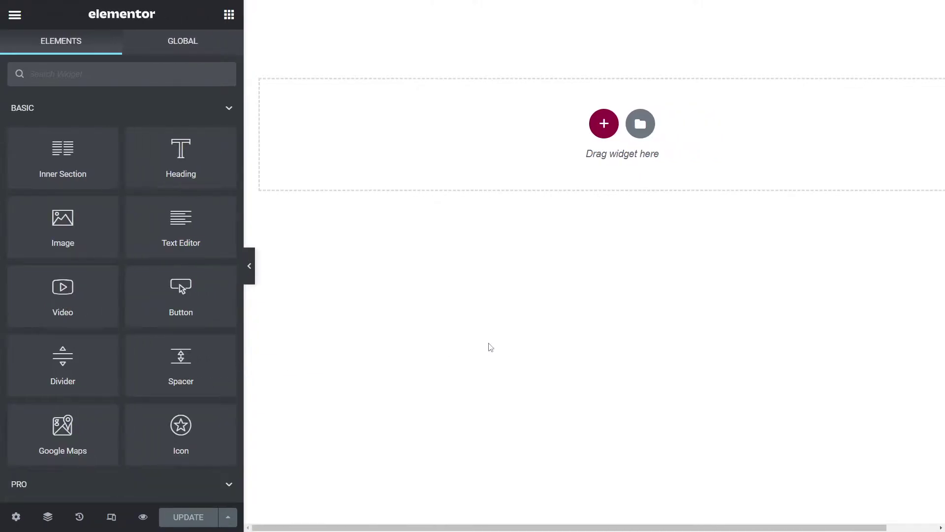
# - Add a single-column section and set its top and bottom padding to 100 px each, with the sides at 0
pyautogui.click(604, 124)
pyautogui.click(411, 175)
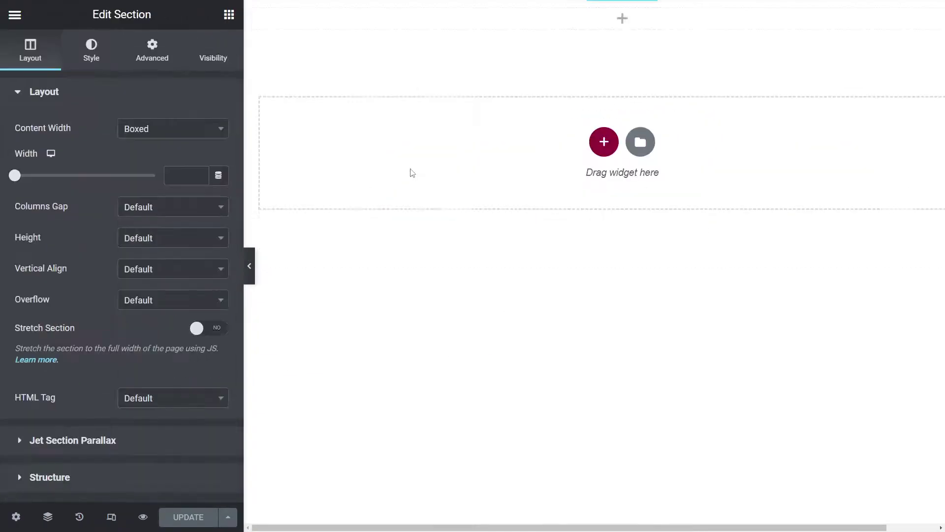
pyautogui.click(167, 53)
pyautogui.doubleClick(31, 203)
pyautogui.write('100')
pyautogui.press('Tab')
pyautogui.press('Tab')
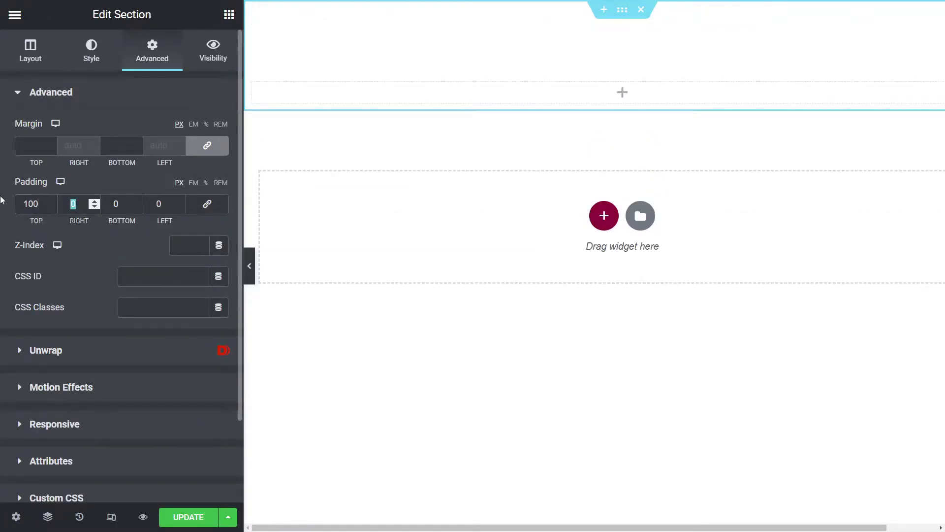
pyautogui.write('100')
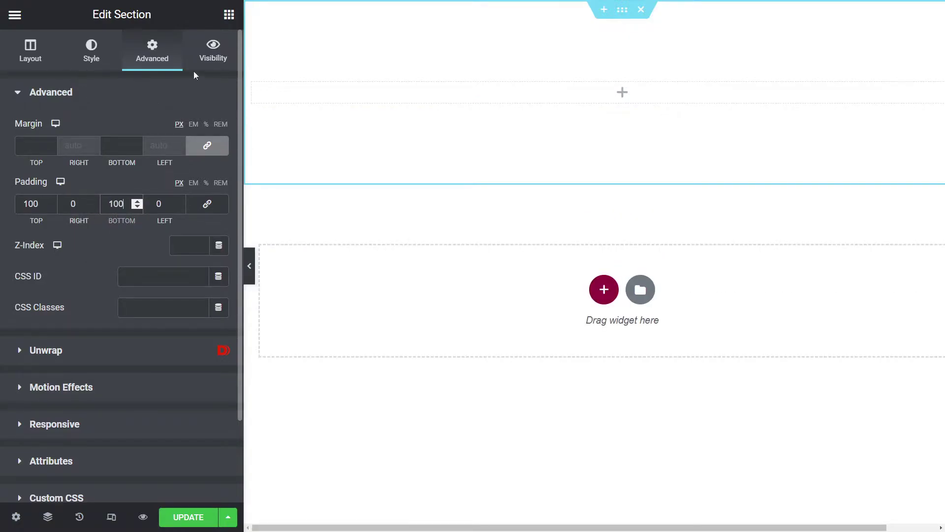
# - Add a Heading widget to the new section and select it for editing
pyautogui.click(229, 14)
pyautogui.moveTo(165, 148); pyautogui.dragTo(310, 93)
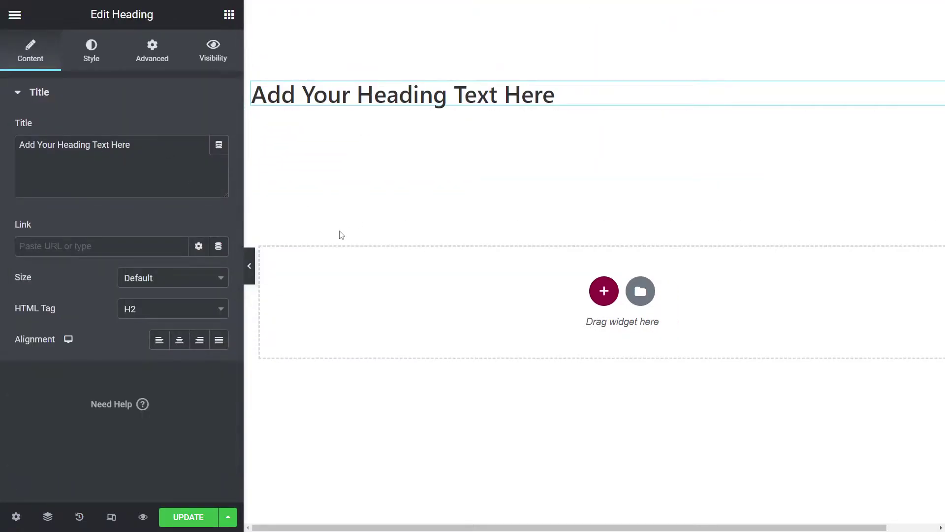
pyautogui.click(368, 95)
pyautogui.click(364, 95)
# - Wrap the word "Heading" in the title text with <mark> and </mark> tags
pyautogui.click(60, 142)
pyautogui.write('<mark')
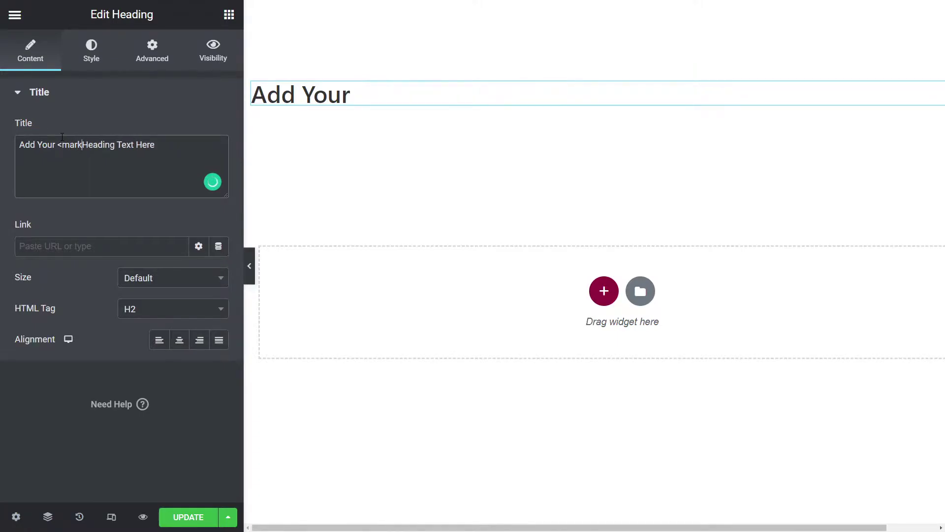
pyautogui.write('>Heading')
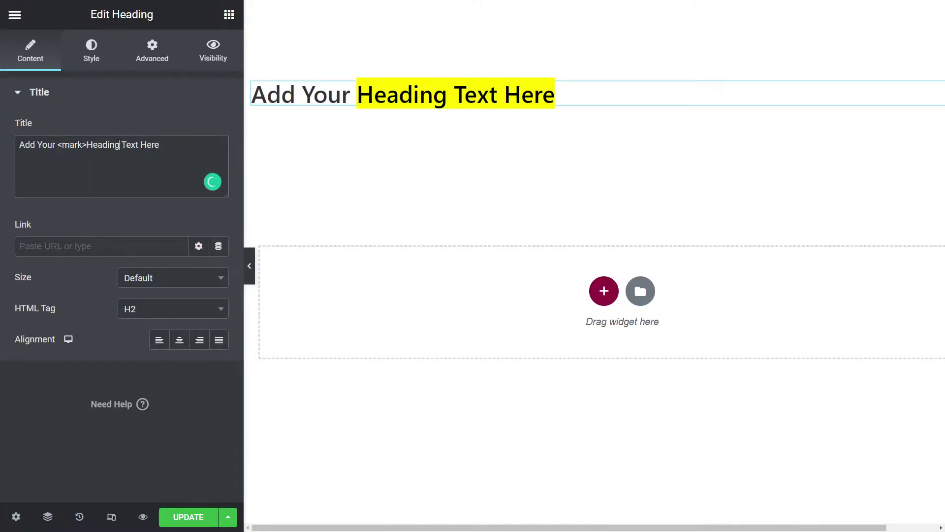
pyautogui.write('</mar')
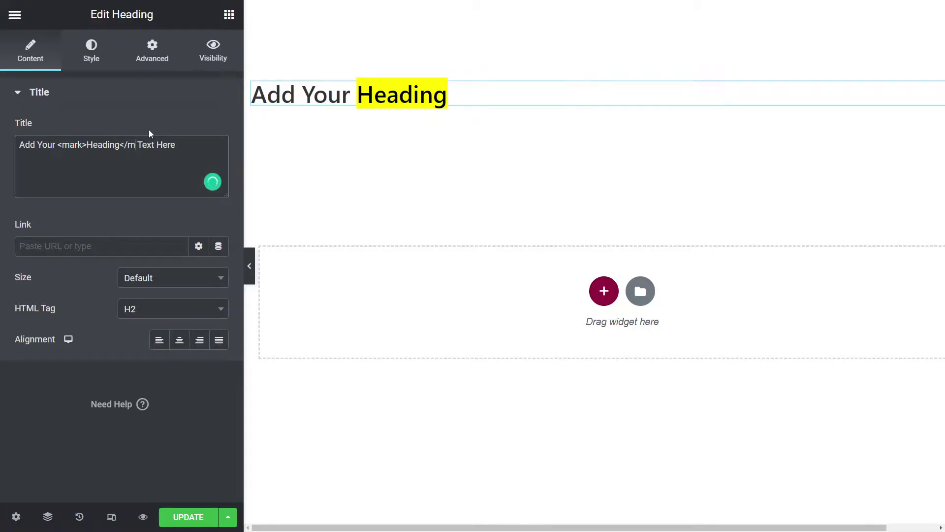
pyautogui.write('k>')
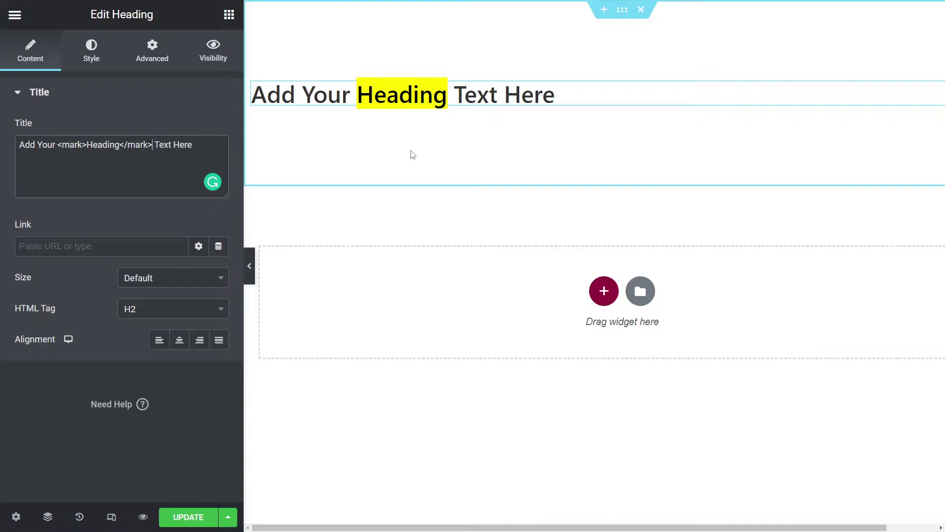
# - Add a Text Editor widget directly below the heading
pyautogui.click(229, 19)
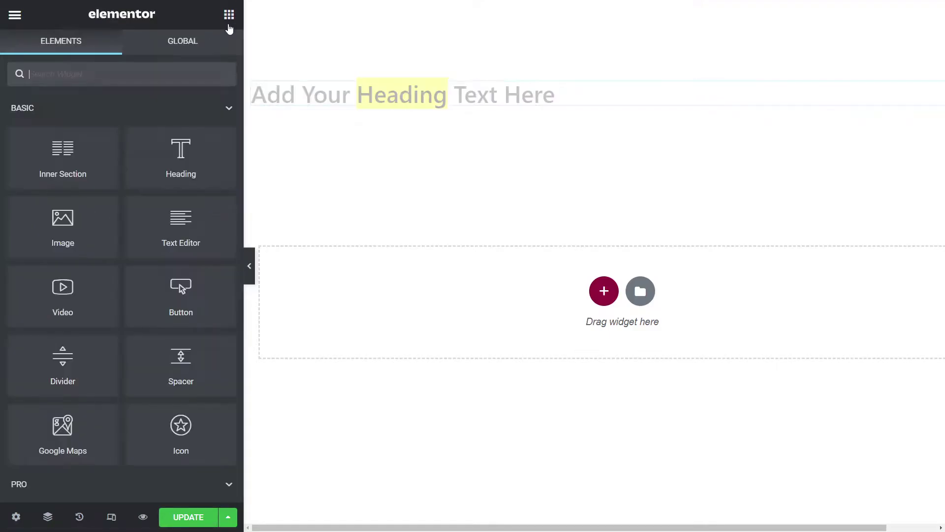
pyautogui.moveTo(156, 220); pyautogui.dragTo(359, 106)
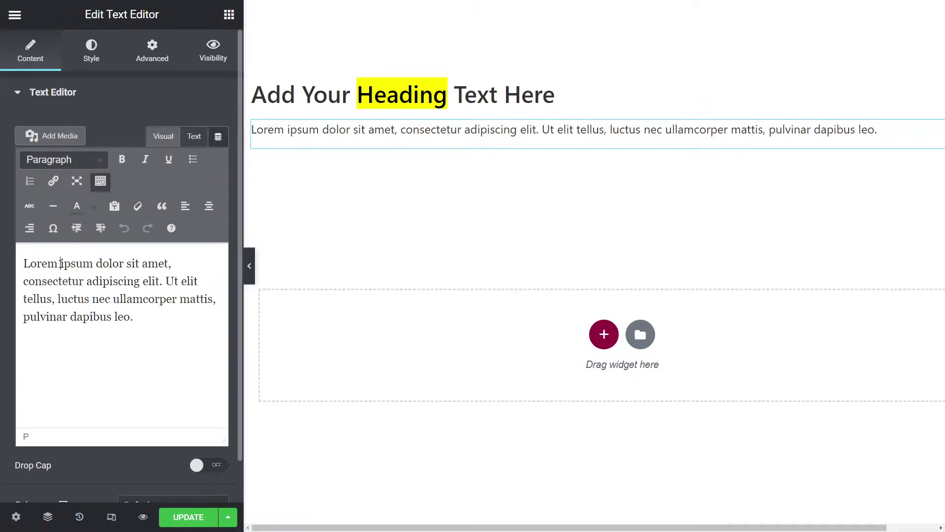
# - Wrap the word "ipsum" in <mark> and </mark> tags in the Text Editor widget's HTML source
pyautogui.click(194, 136)
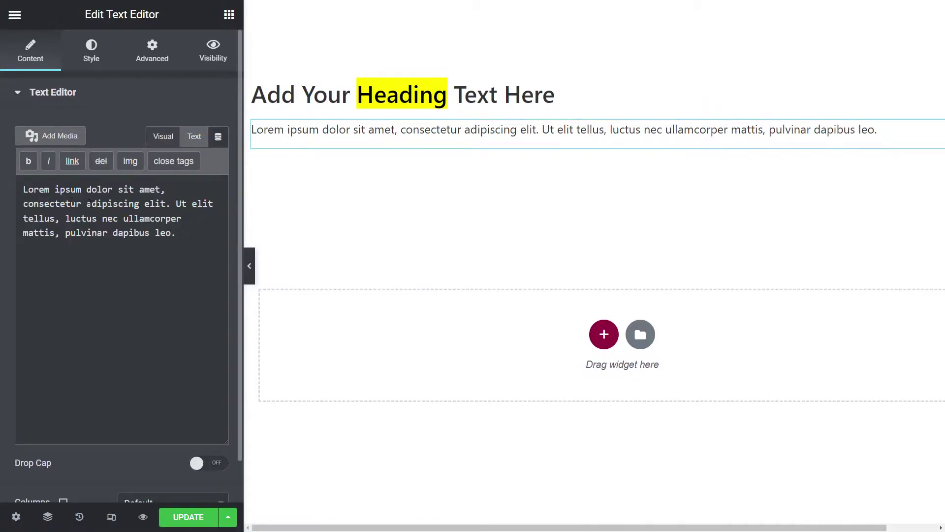
pyautogui.click(54, 190)
pyautogui.write('<mark>')
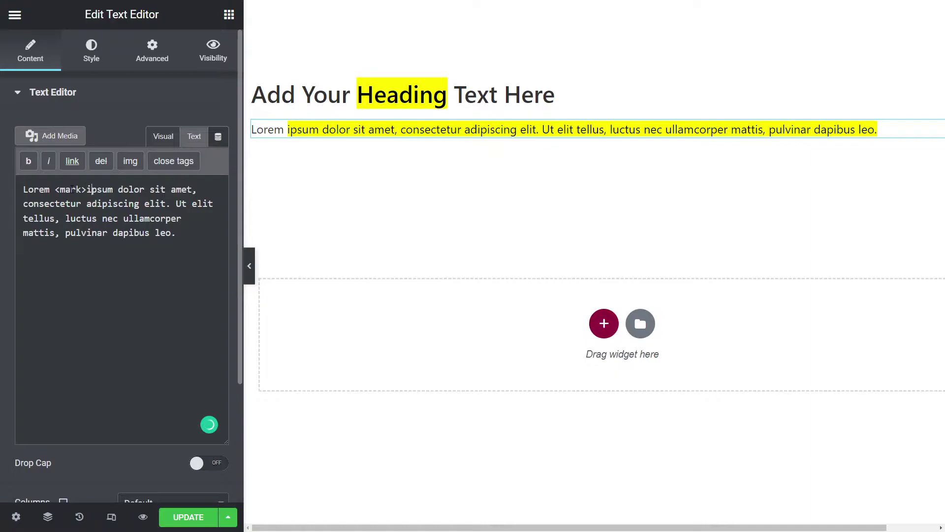
pyautogui.press('Right')
pyautogui.press('Right')
pyautogui.press('Right')
pyautogui.press('Right')
pyautogui.press('Right')
pyautogui.write('</mark')
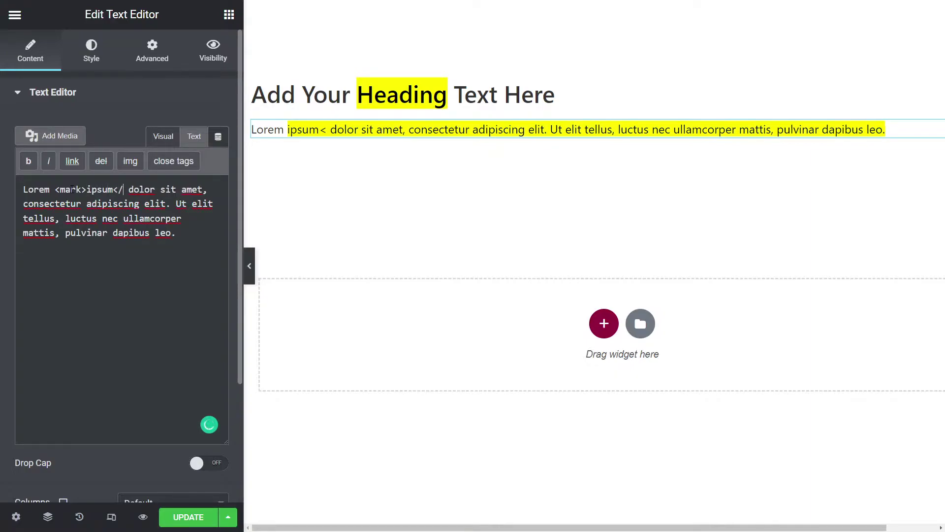
pyautogui.write('>')
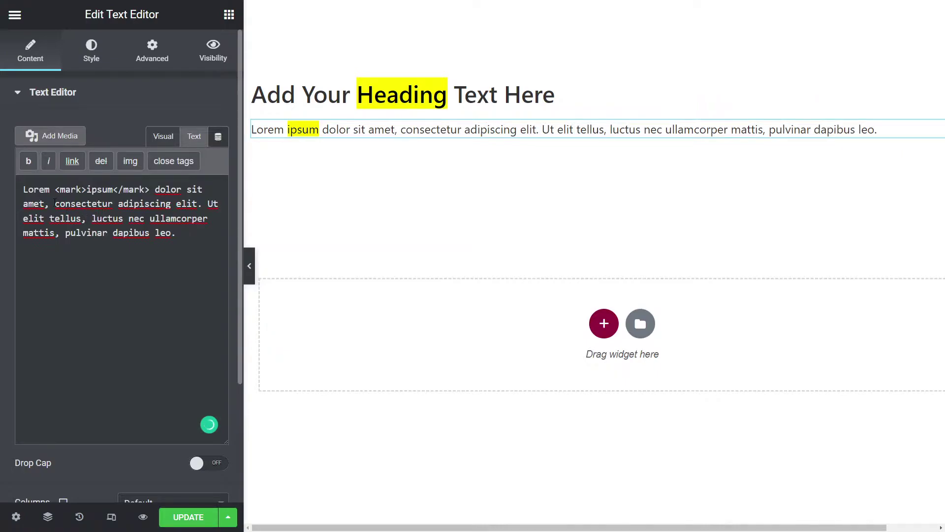
# - Wrap the word "consectetur" in <mark> and </mark> tags in the same paragraph source
pyautogui.click(55, 203)
pyautogui.write('<mark>')
pyautogui.click(145, 203)
pyautogui.write('</mark>')
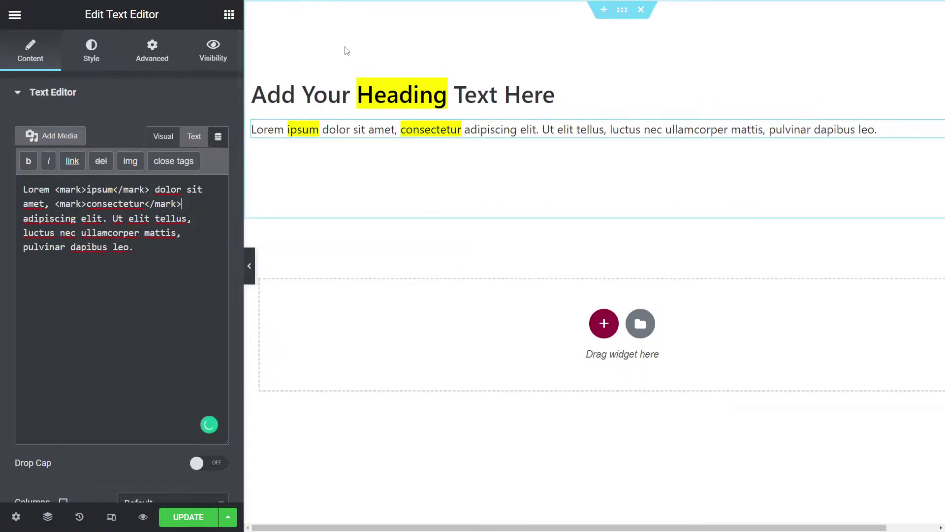
# - Add class="color-primary" to the opening mark tag in the heading widget's title, and select the class name
pyautogui.click(373, 93)
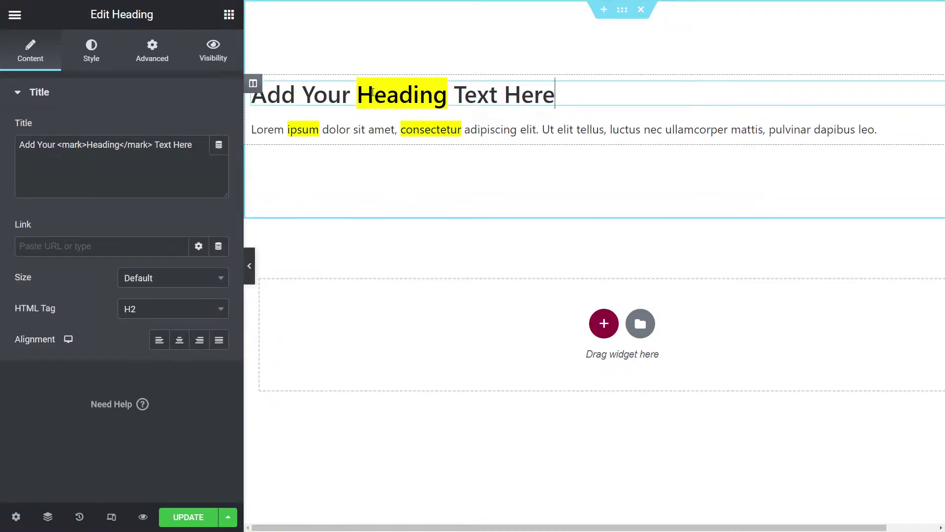
pyautogui.click(304, 131)
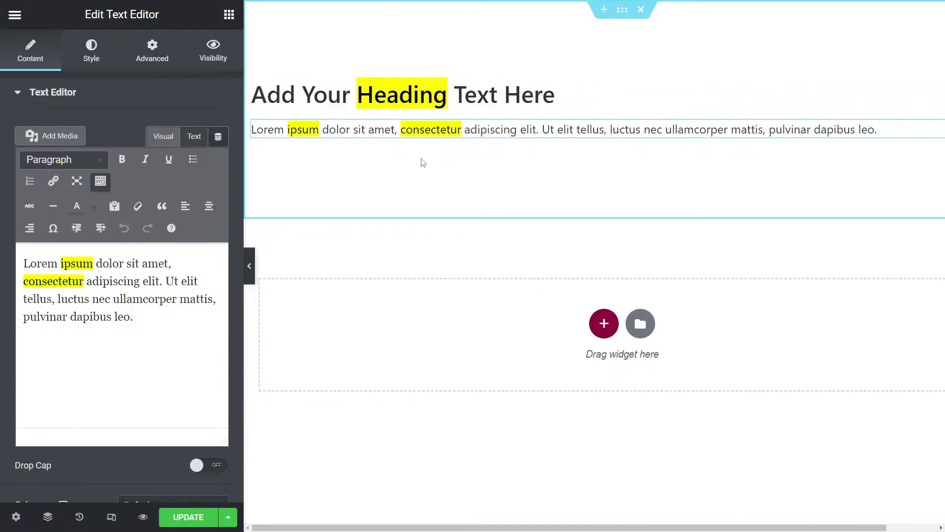
pyautogui.click(425, 98)
pyautogui.click(85, 145)
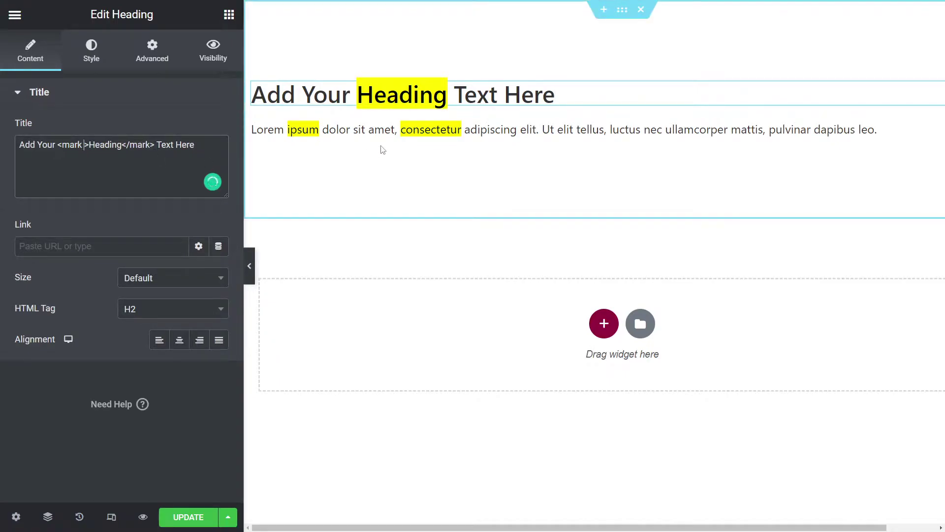
pyautogui.write('class=')
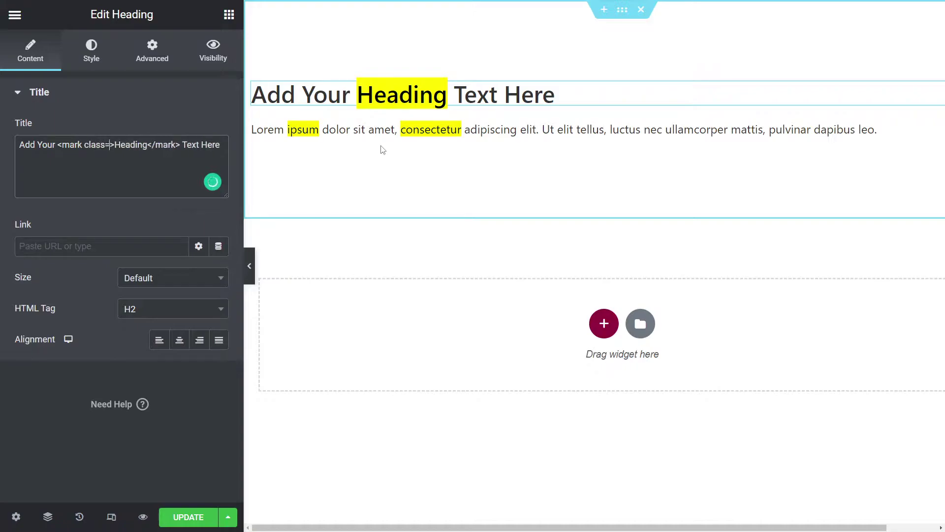
pyautogui.write('""')
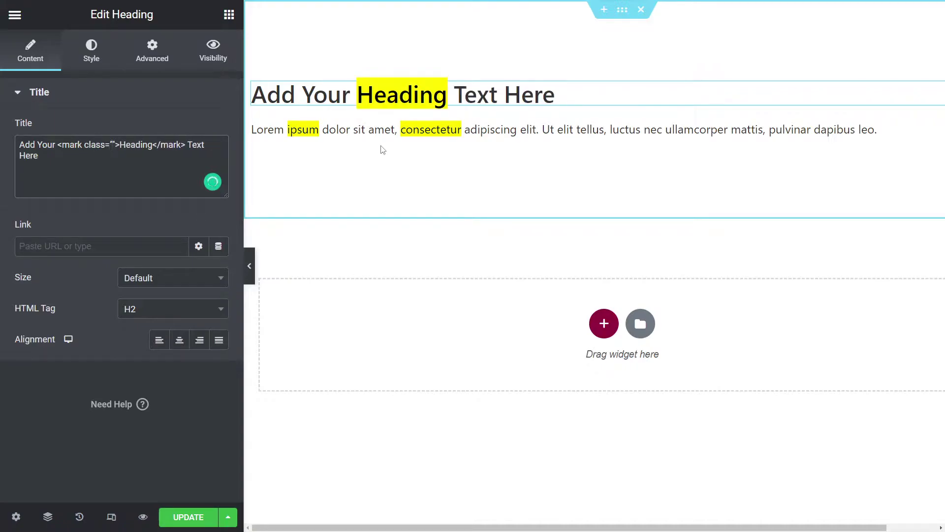
pyautogui.write('color-')
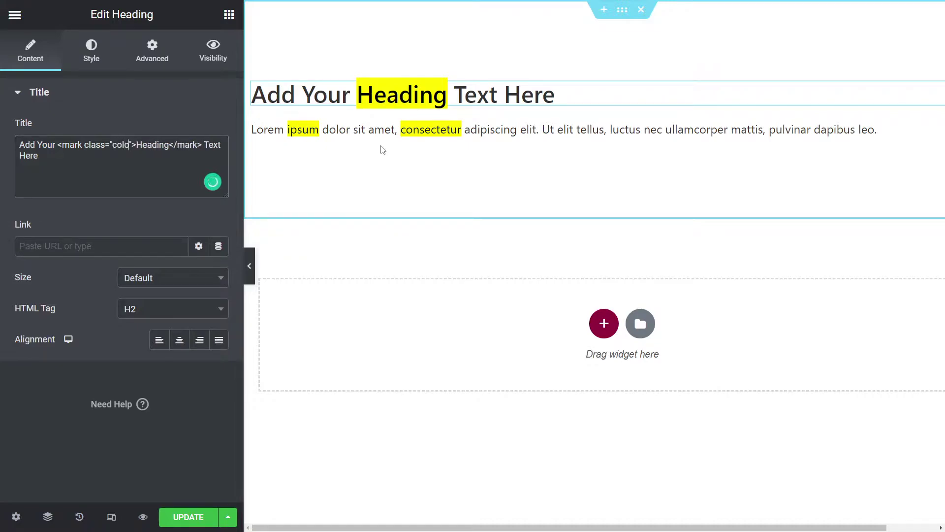
pyautogui.write('primary')
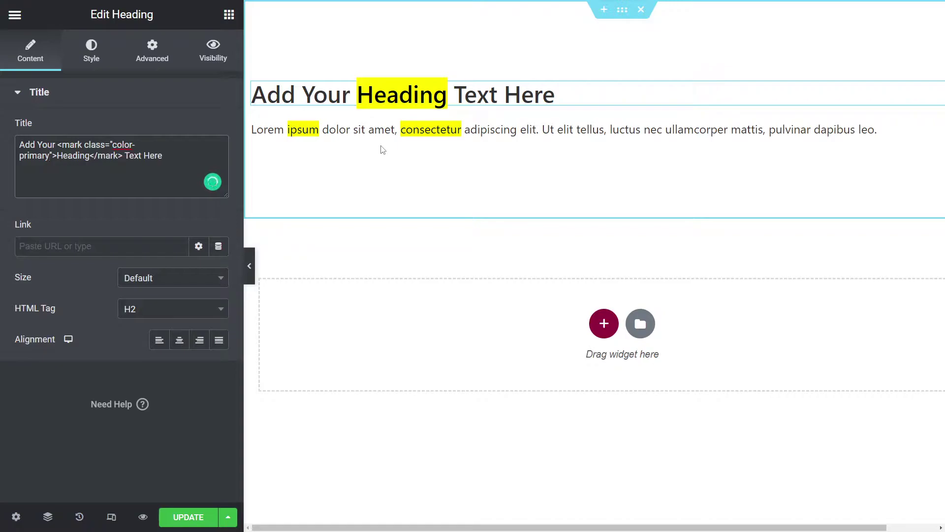
pyautogui.moveTo(113, 146); pyautogui.dragTo(48, 156)
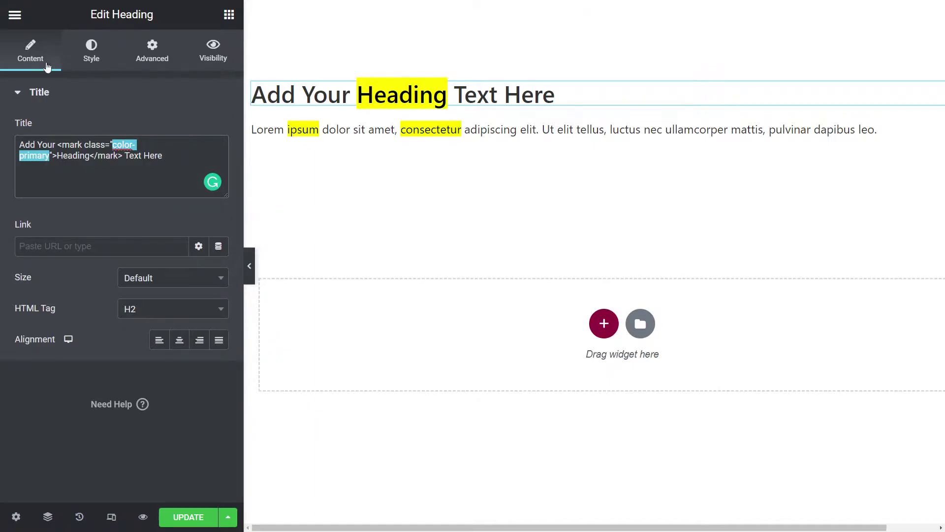
# - In the site-wide custom CSS, create a mark.color-primary rule containing the declaration color: var();
pyautogui.click(15, 16)
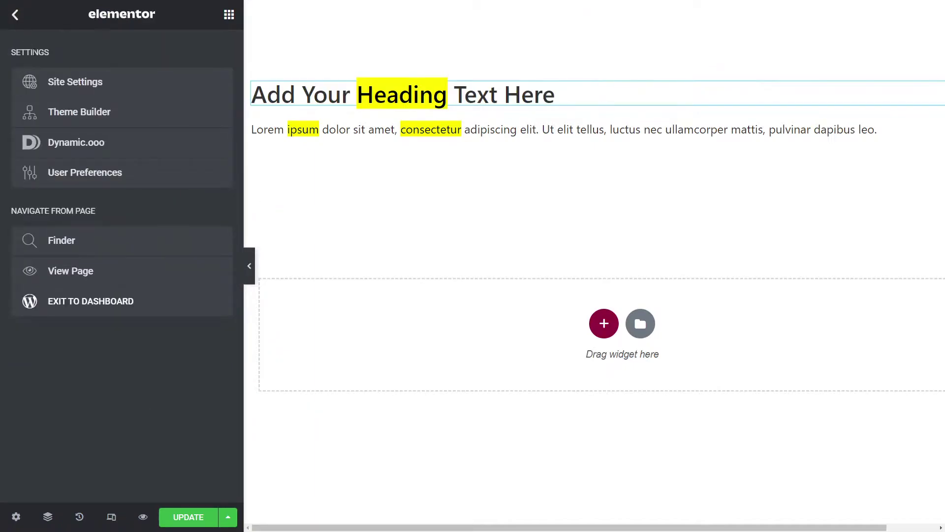
pyautogui.click(88, 91)
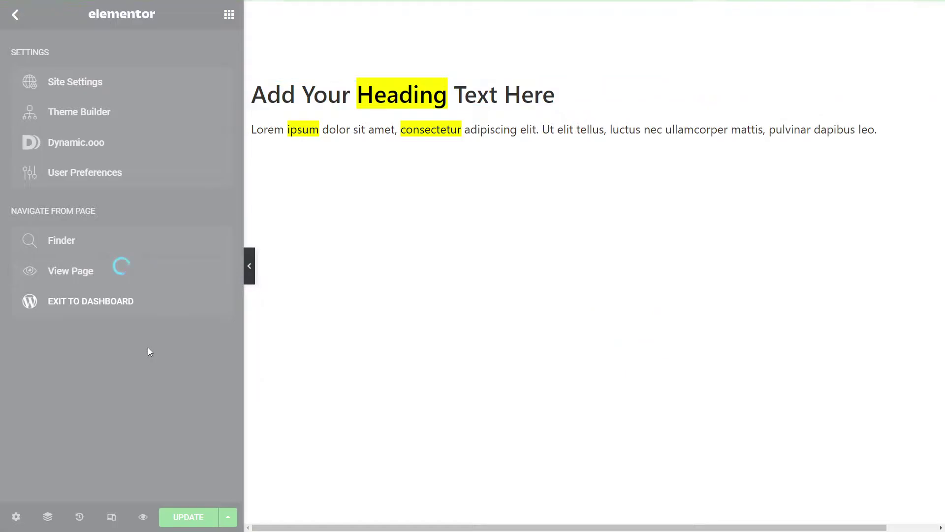
pyautogui.scroll(-3, 147, 353)
pyautogui.click(97, 353)
pyautogui.click(84, 125)
pyautogui.press('Return')
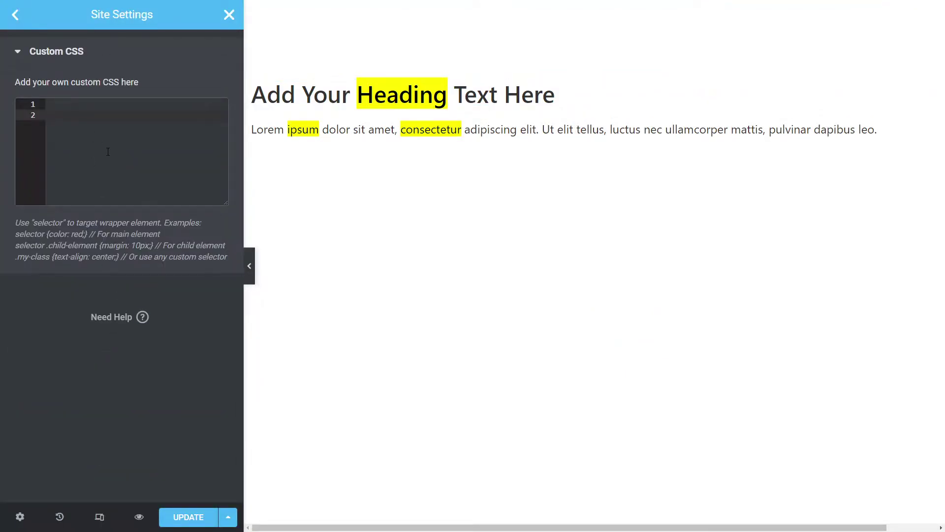
pyautogui.write('mark.color-primary{')
pyautogui.press('Return')
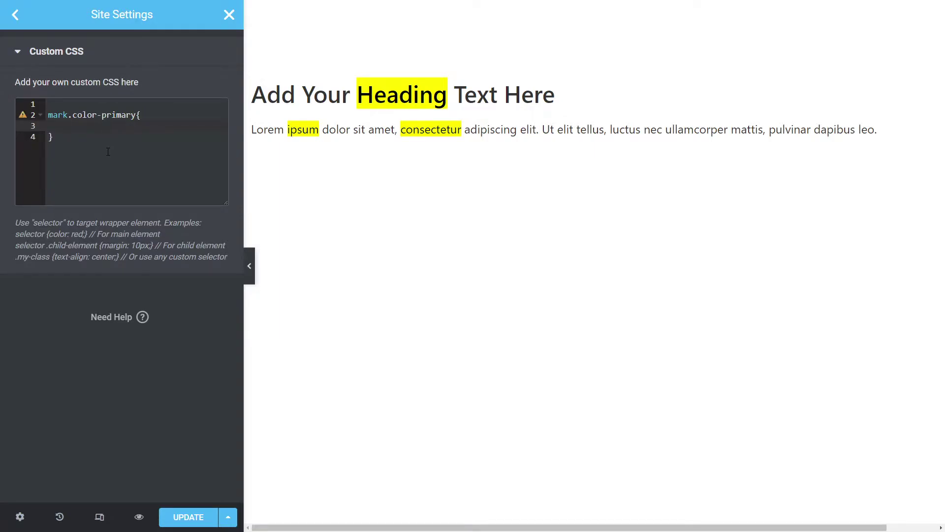
pyautogui.write('color: var()')
# - Copy the --e-global-color-primary variable name from the marked heading's inspected styles and insert it into the rule's var() parentheses
pyautogui.hotkey('ctrl', 'shift', 'i')
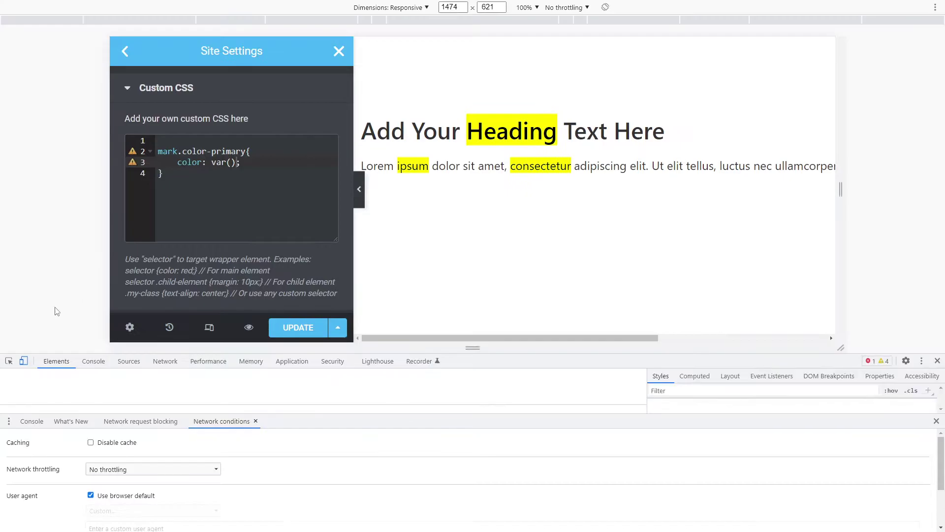
pyautogui.click(23, 361)
pyautogui.scroll(-2, 747, 457)
pyautogui.scroll(-3, 747, 457)
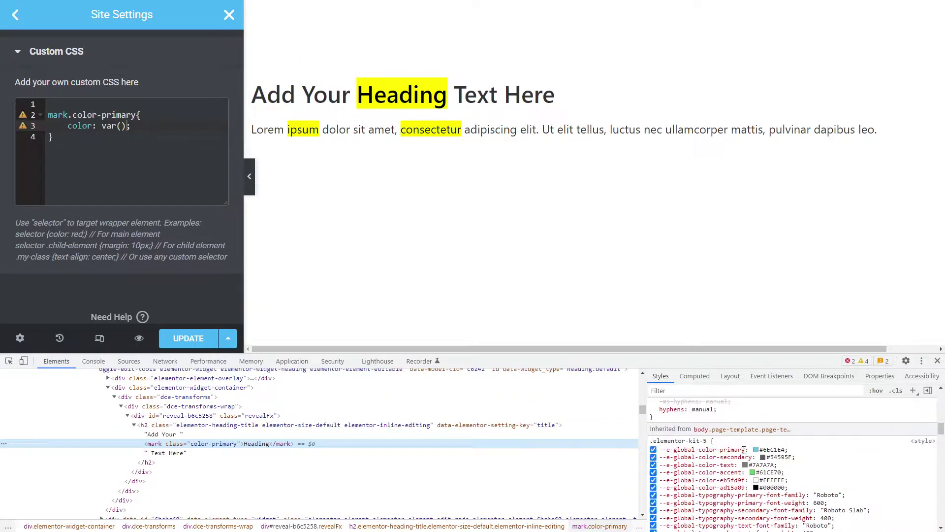
pyautogui.moveTo(747, 450); pyautogui.dragTo(661, 452)
pyautogui.hotkey('ctrl', 'c')
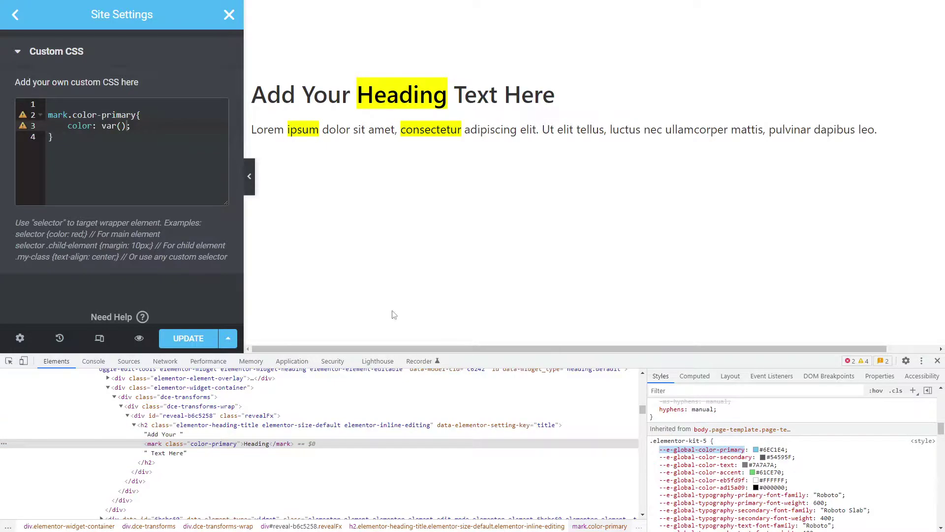
pyautogui.click(124, 126)
pyautogui.hotkey('ctrl', 'v')
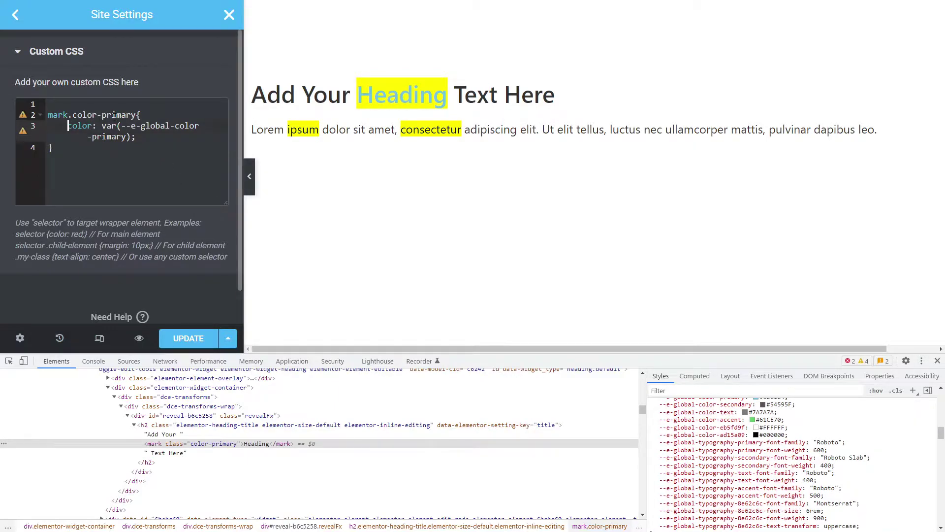
# - Change the rule's property to background-color and rename its selector to mark.bg-color-primary
pyautogui.write('background-')
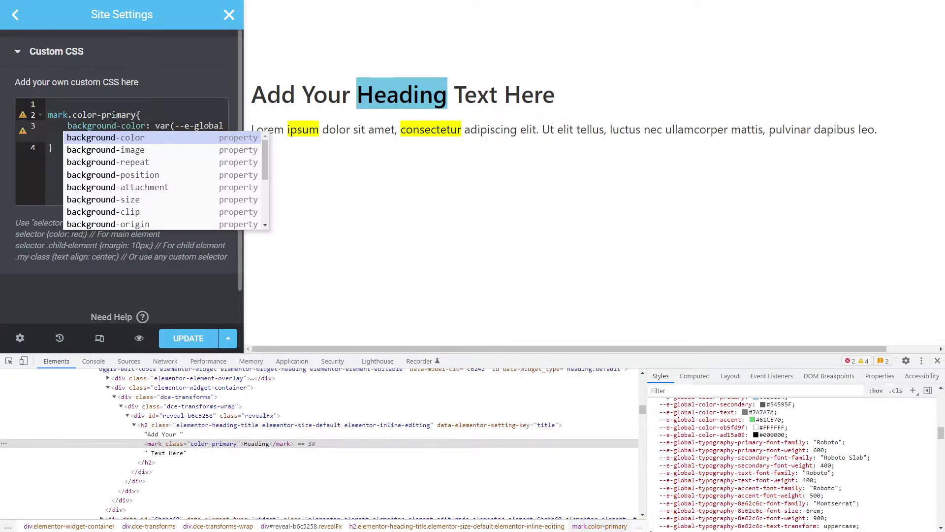
pyautogui.click(114, 105)
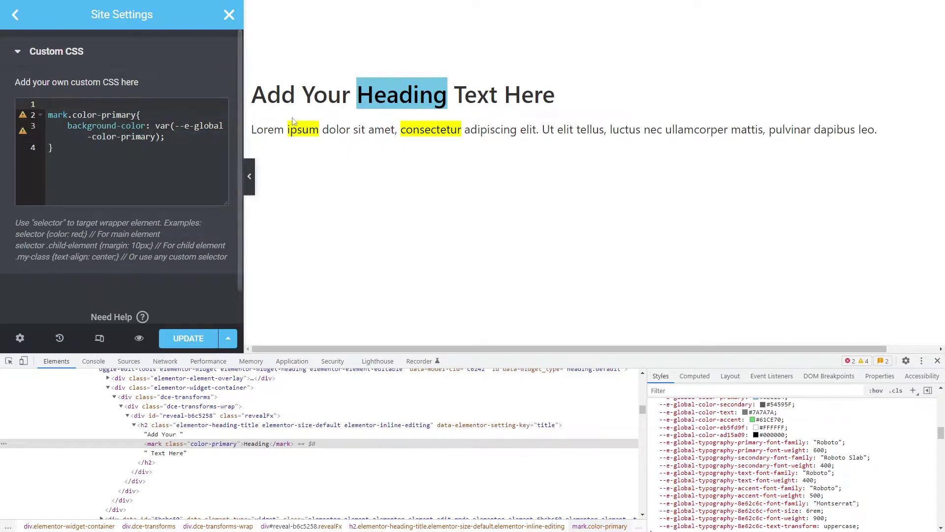
pyautogui.click(73, 115)
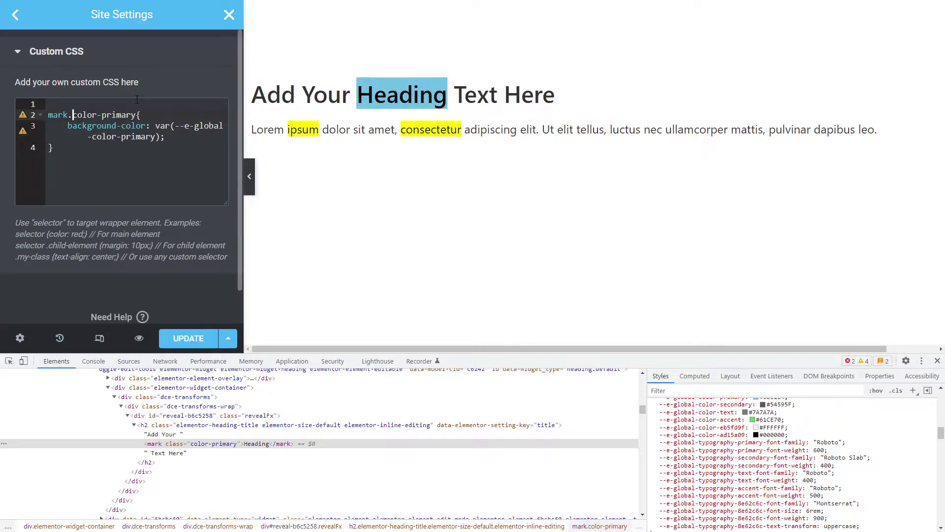
pyautogui.write('bg-')
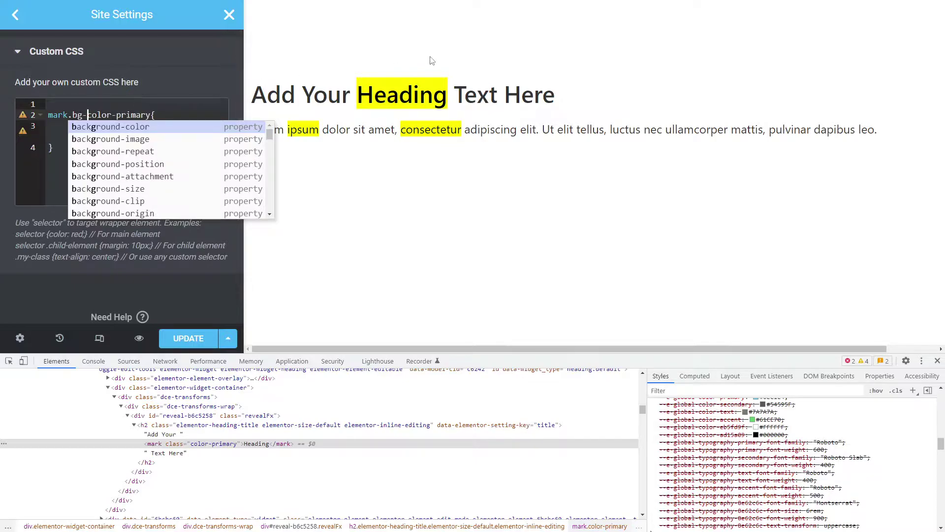
pyautogui.press('Escape')
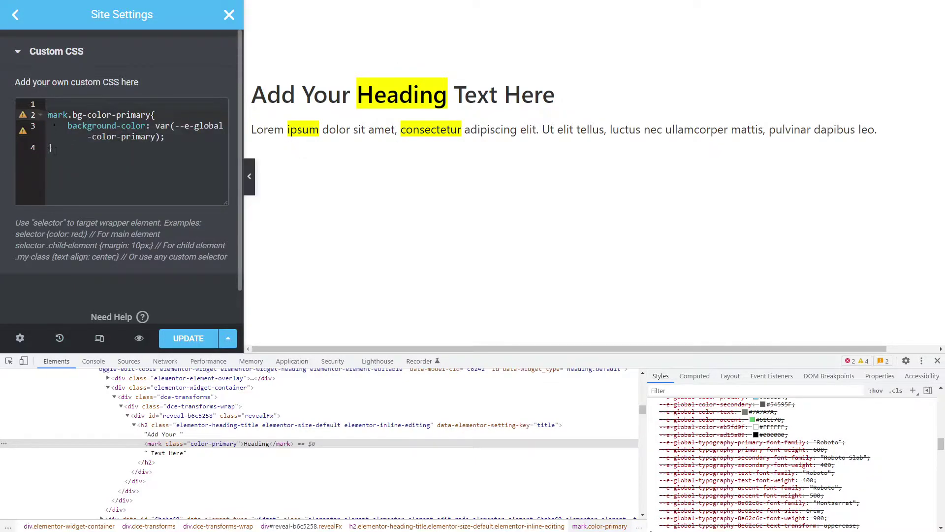
# - Duplicate the mark.bg-color-primary rule twice below the original in the custom CSS
pyautogui.moveTo(43, 132)
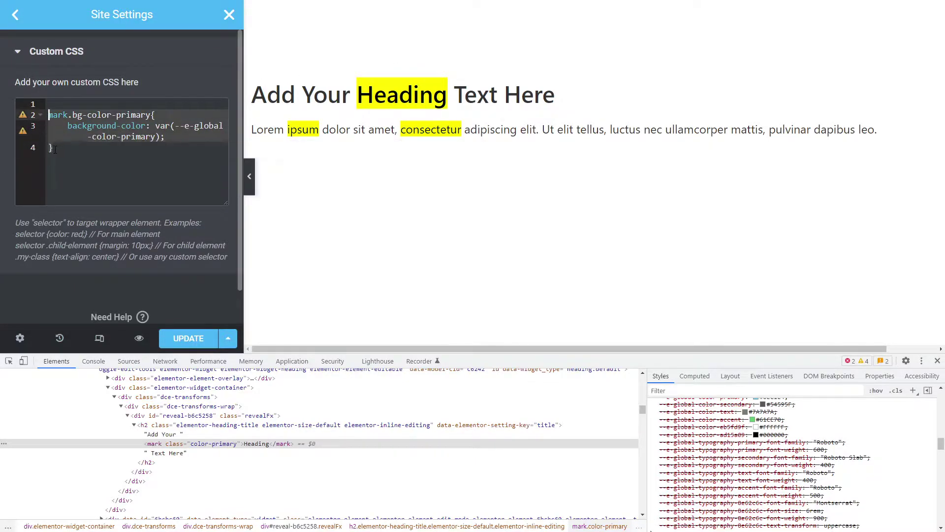
pyautogui.click(62, 149)
pyautogui.press('Return')
pyautogui.write('mark.bg-color-primary{     background-color: var(--e-global-color-primary); }')
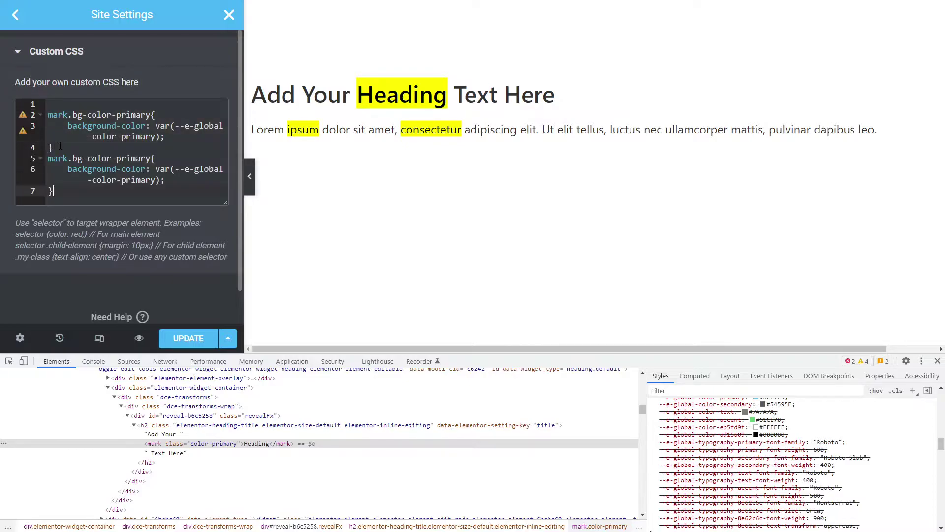
pyautogui.press('Return')
pyautogui.write('mark.bg-color-primary{     background-color: var(--e-global-color-primary); }')
pyautogui.press('Return')
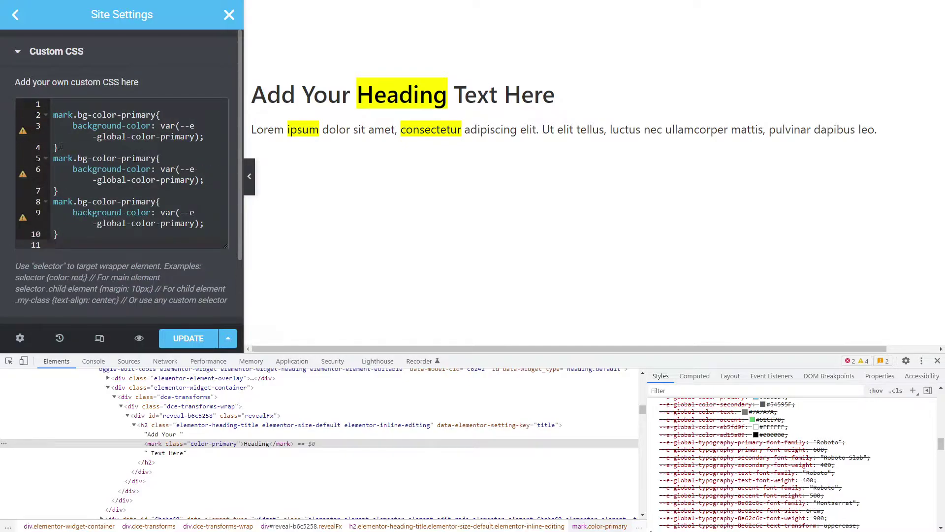
# - Change the second rule to mark.bg-color-secondary with the variable --e-global-color-secondary
pyautogui.moveTo(153, 158); pyautogui.dragTo(122, 159)
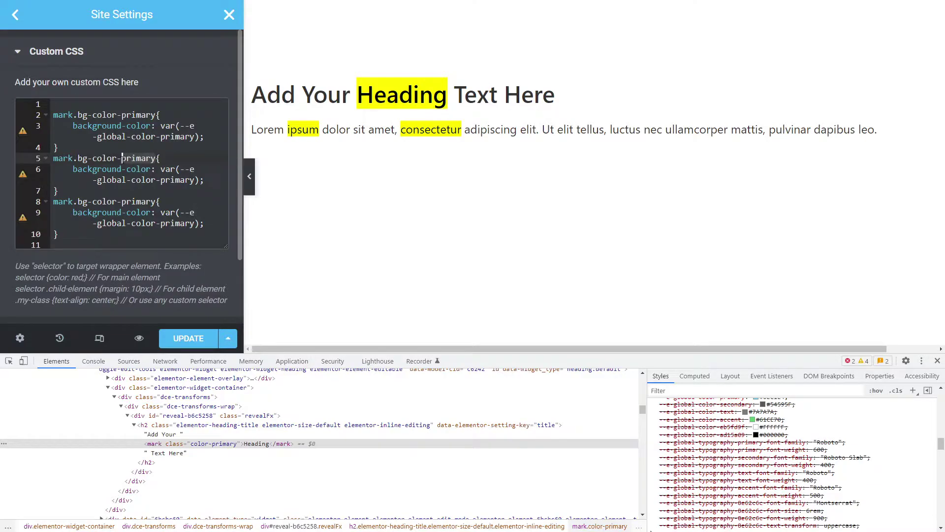
pyautogui.write('secondar')
pyautogui.write('y')
pyautogui.doubleClick(173, 180)
pyautogui.write('secondary')
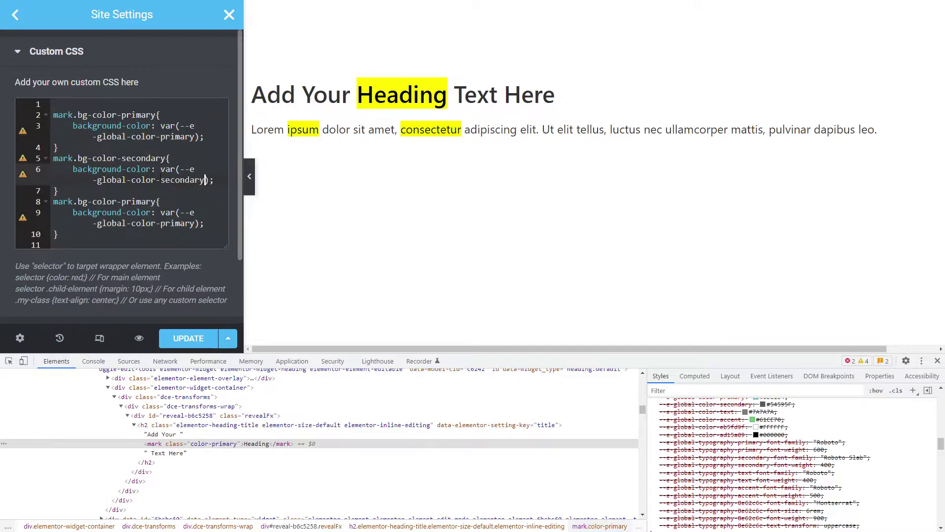
# - Change the third rule to mark.bg-color-accent with the variable --e-global-color-accent
pyautogui.doubleClick(139, 202)
pyautogui.write('accent')
pyautogui.hotkey('ctrl', 'Left')
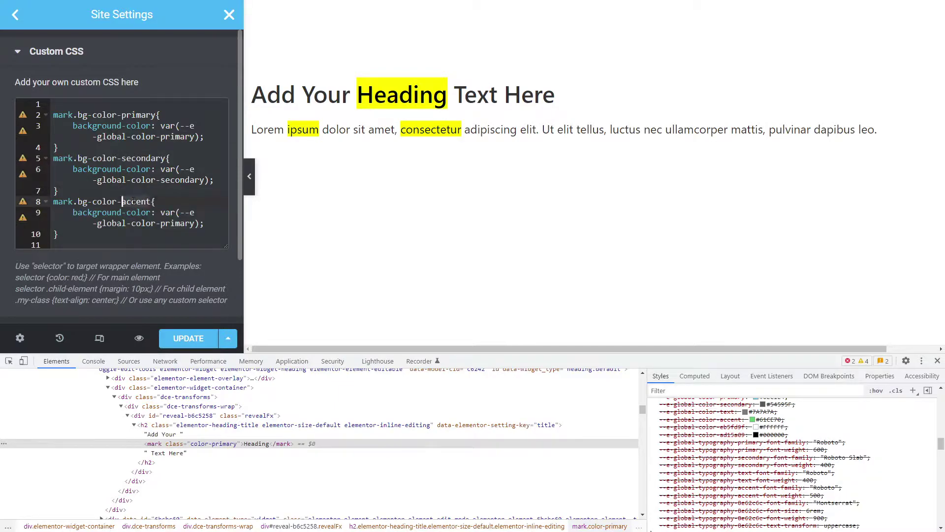
pyautogui.doubleClick(182, 223)
pyautogui.write('accent')
# - Save the site settings and close them together with the developer tools
pyautogui.click(191, 339)
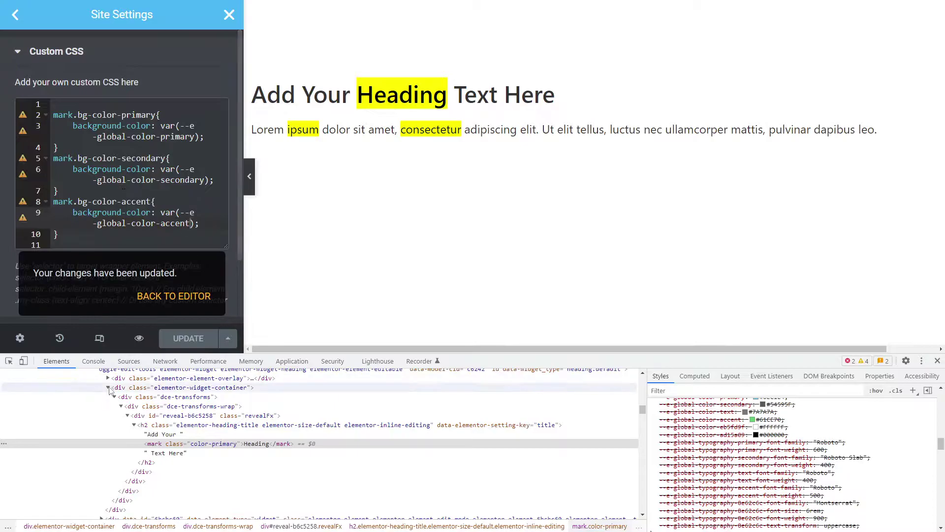
pyautogui.click(938, 360)
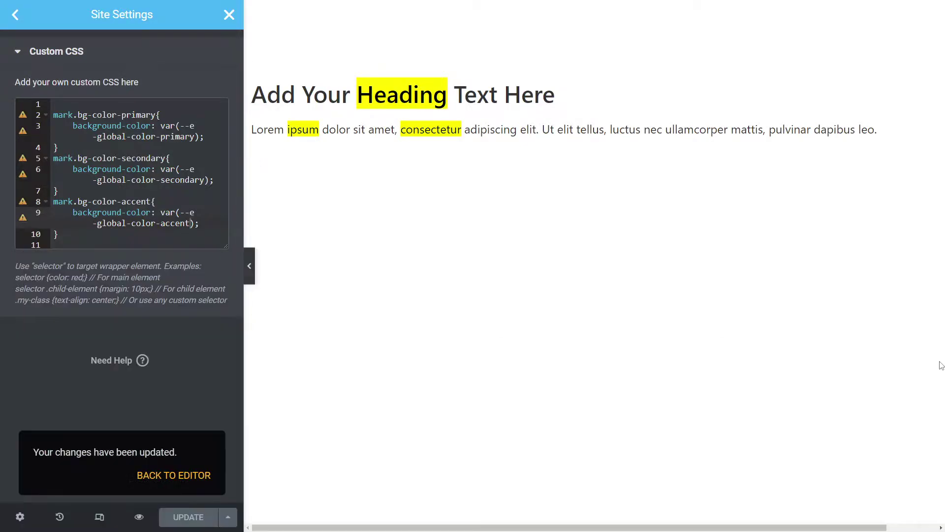
pyautogui.click(229, 16)
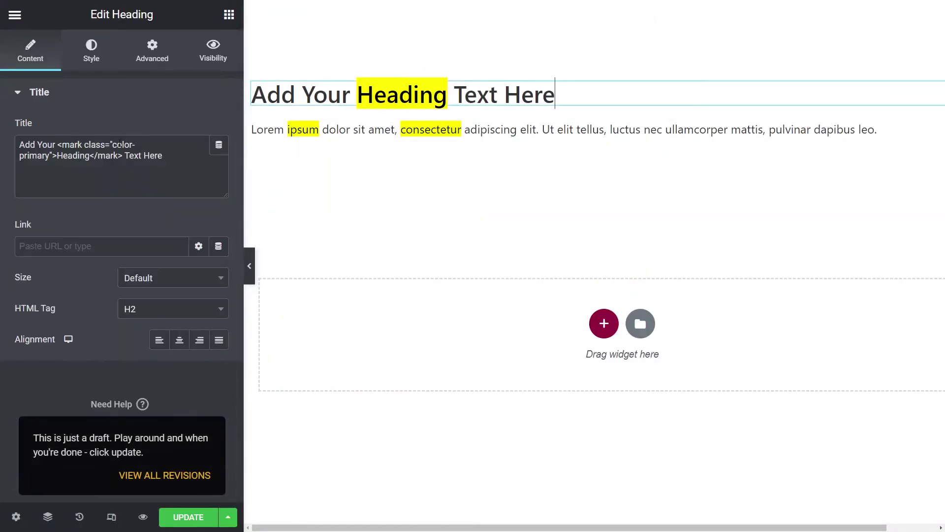
# - Change the class of the mark tag around "Heading" in the title to bg-color-primary
pyautogui.moveTo(112, 144); pyautogui.dragTo(52, 156)
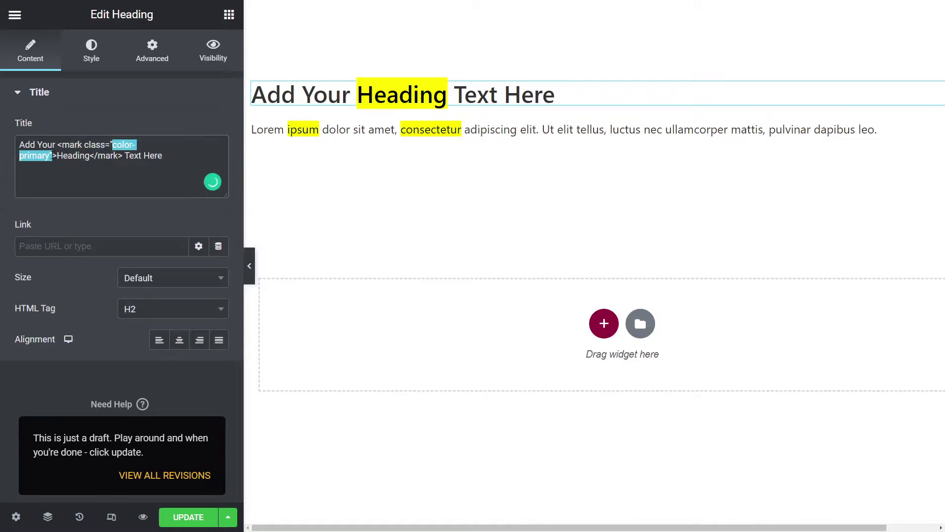
pyautogui.write('accent')
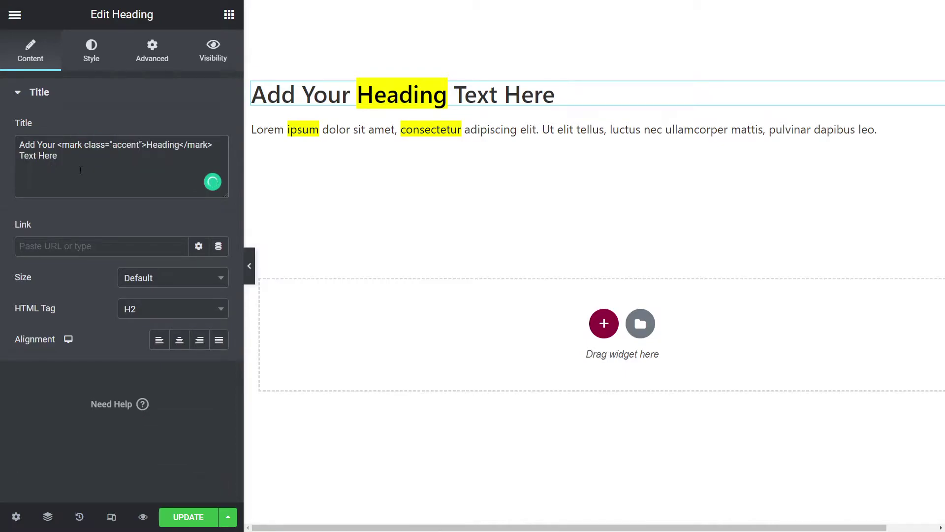
pyautogui.doubleClick(121, 144)
pyautogui.write('bg-col')
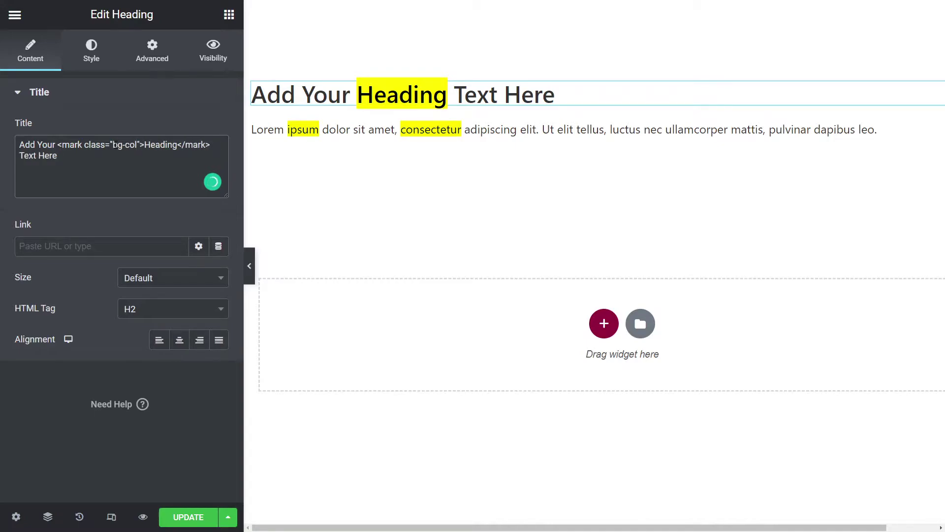
pyautogui.write('or-primar')
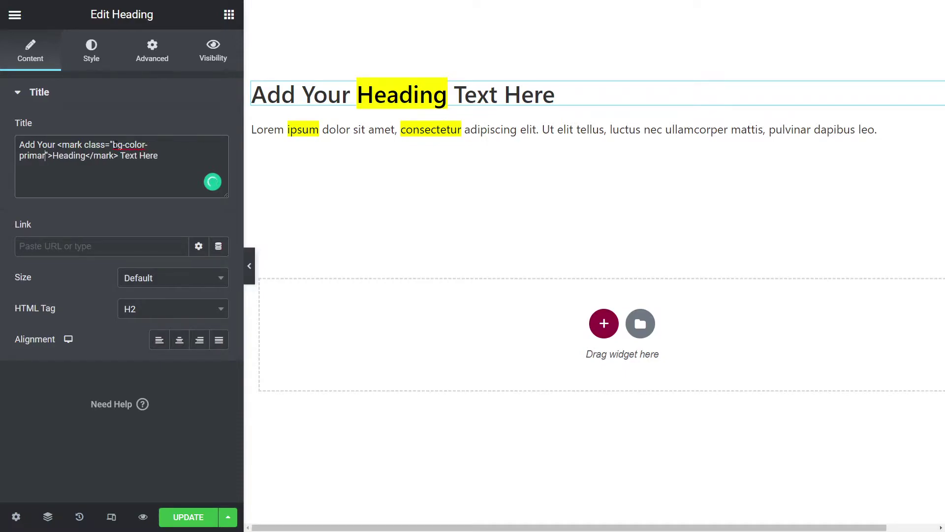
pyautogui.write('y')
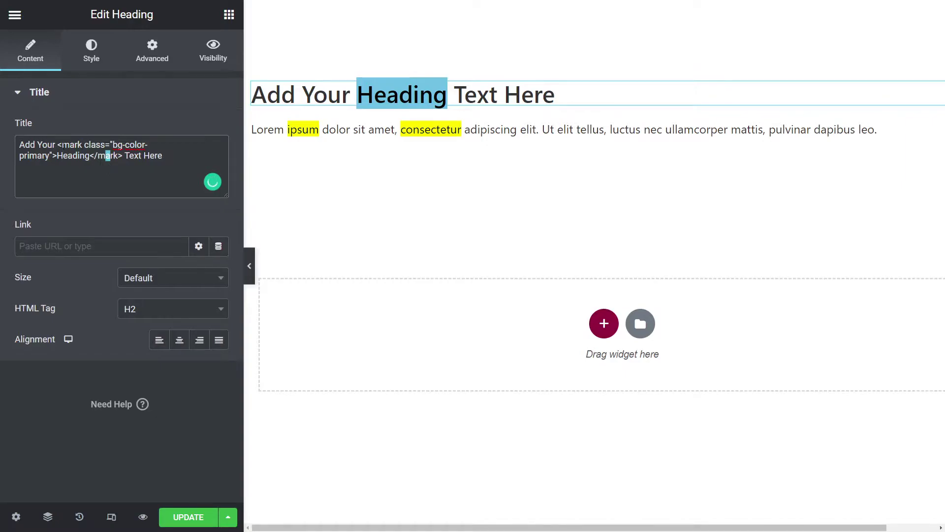
# - Wrap the word "Add" in the title with a copy of the bg-color-primary mark tag and a closing </mark>
pyautogui.moveTo(59, 144); pyautogui.dragTo(55, 156)
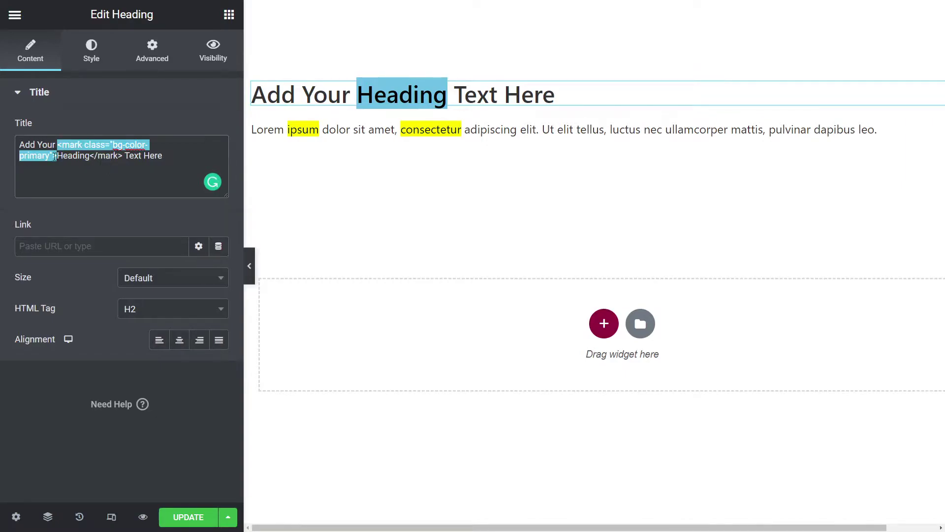
pyautogui.hotkey('ctrl', 'c')
pyautogui.click(19, 144)
pyautogui.hotkey('ctrl', 'v')
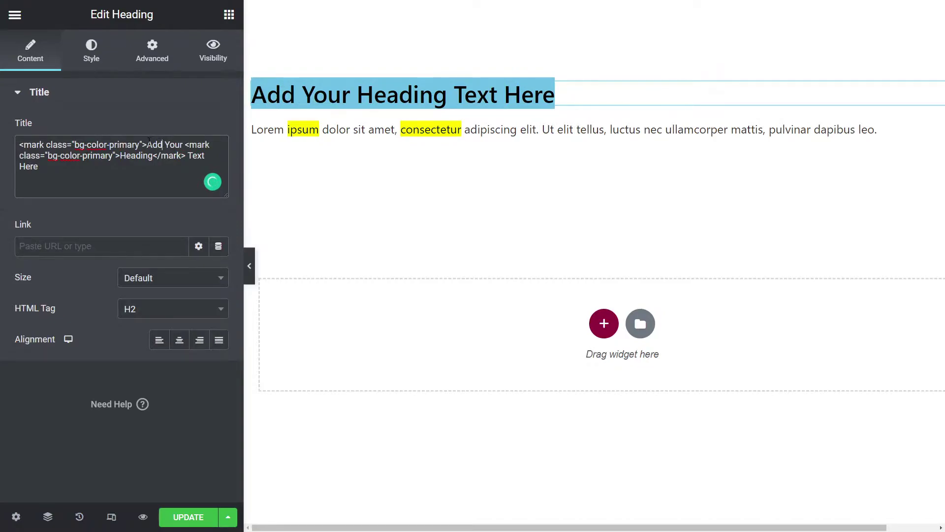
pyautogui.write('</')
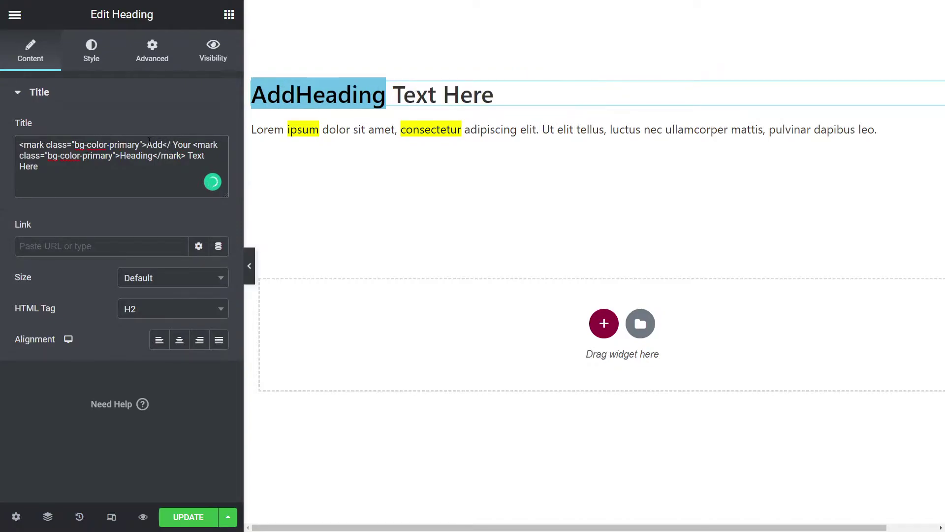
pyautogui.write('mark>')
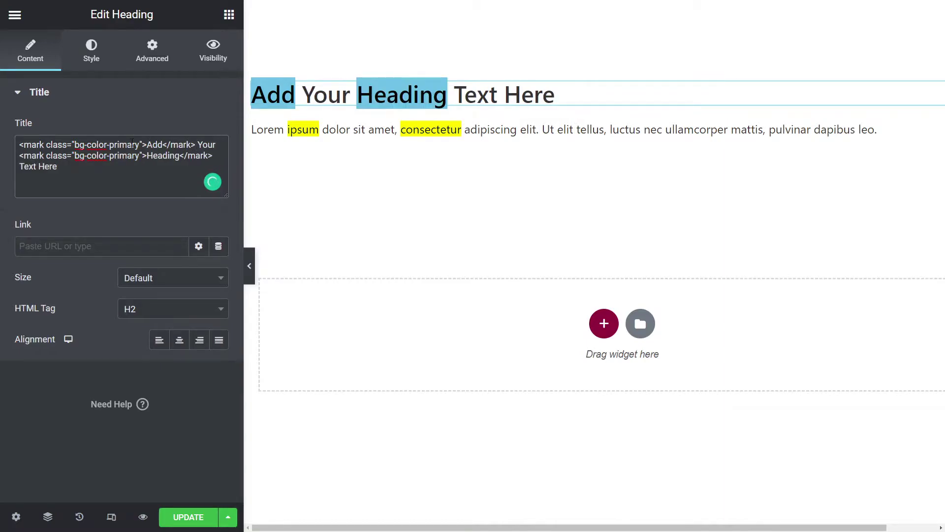
# - Change the class of the mark tag around "Add" to bg-color-secondary
pyautogui.moveTo(140, 145); pyautogui.dragTo(110, 147)
pyautogui.write('secondar')
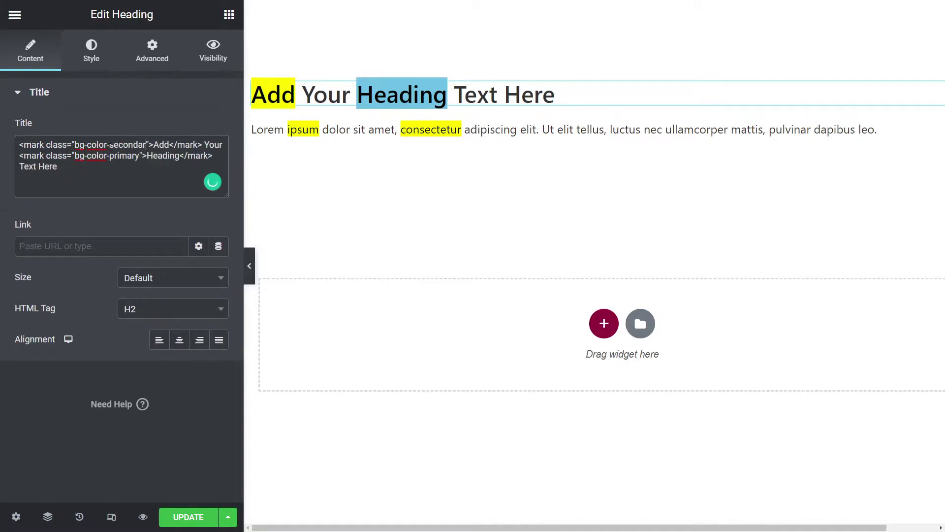
pyautogui.write('y')
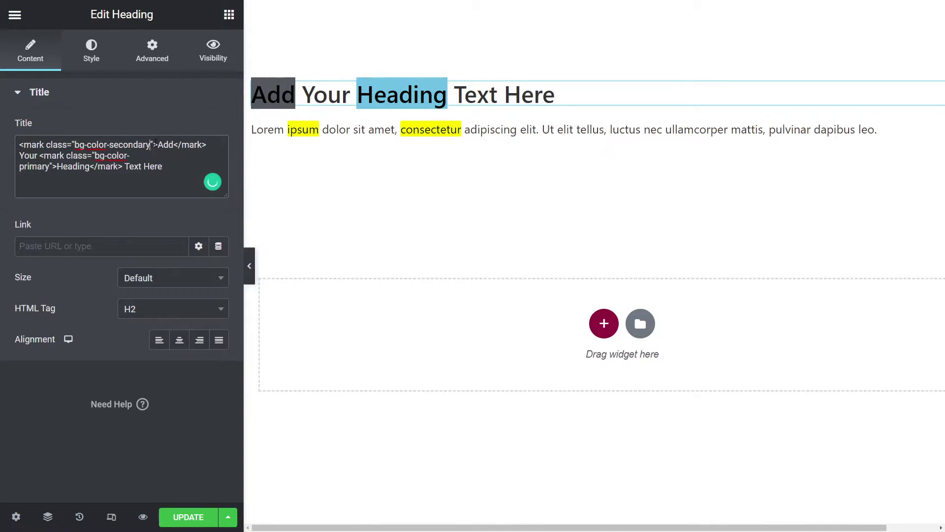
# - Wrap the word "Here" in the title in a mark tag with the class bg-color-accent
pyautogui.moveTo(158, 144); pyautogui.dragTo(21, 147)
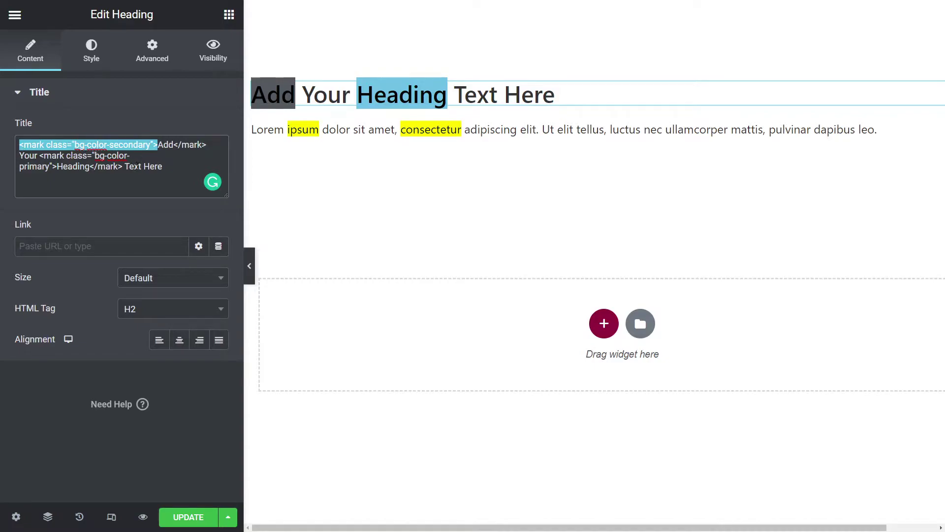
pyautogui.click(143, 166)
pyautogui.hotkey('ctrl', 'v')
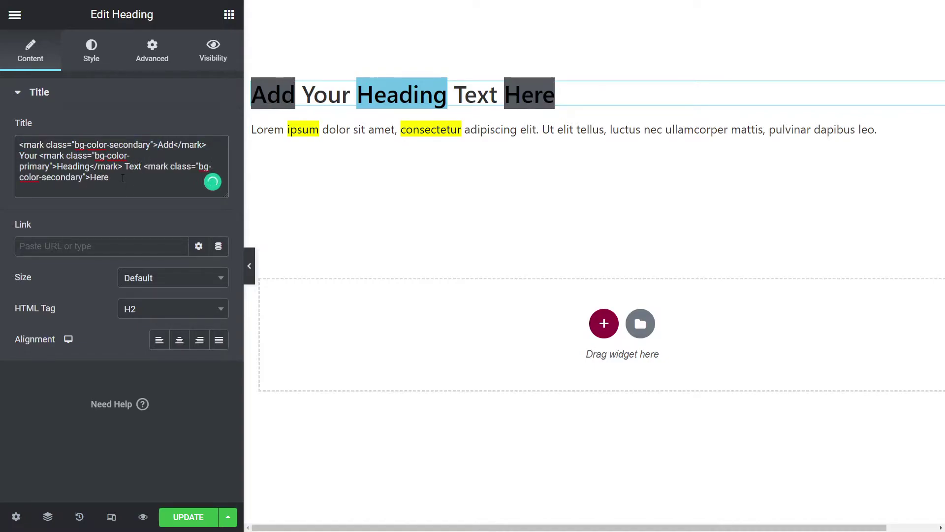
pyautogui.write('</mark>')
pyautogui.moveTo(84, 178); pyautogui.dragTo(42, 178)
pyautogui.write('accent')
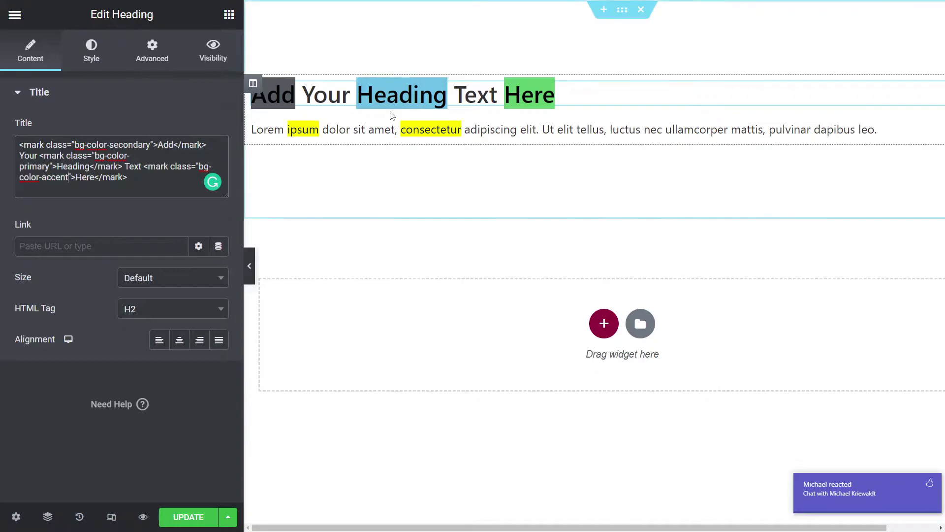
pyautogui.doubleClick(106, 166)
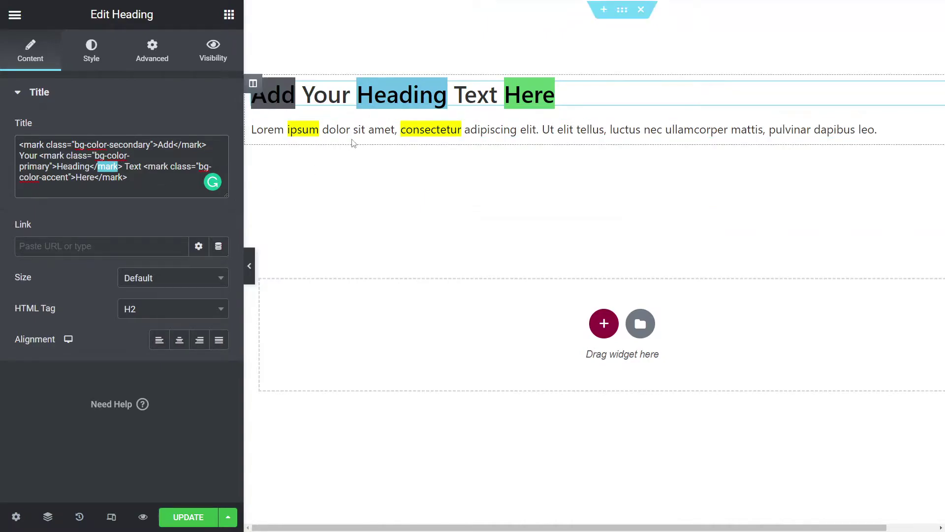
# - Replace the marked-up heading with the plain text "Add Your Heading Text Here"
pyautogui.click(566, 93)
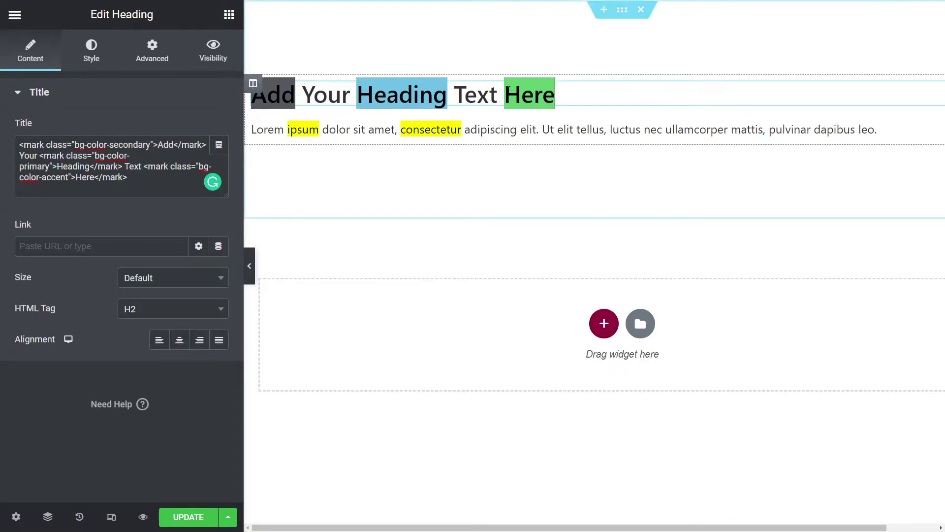
pyautogui.moveTo(555, 97); pyautogui.dragTo(250, 95)
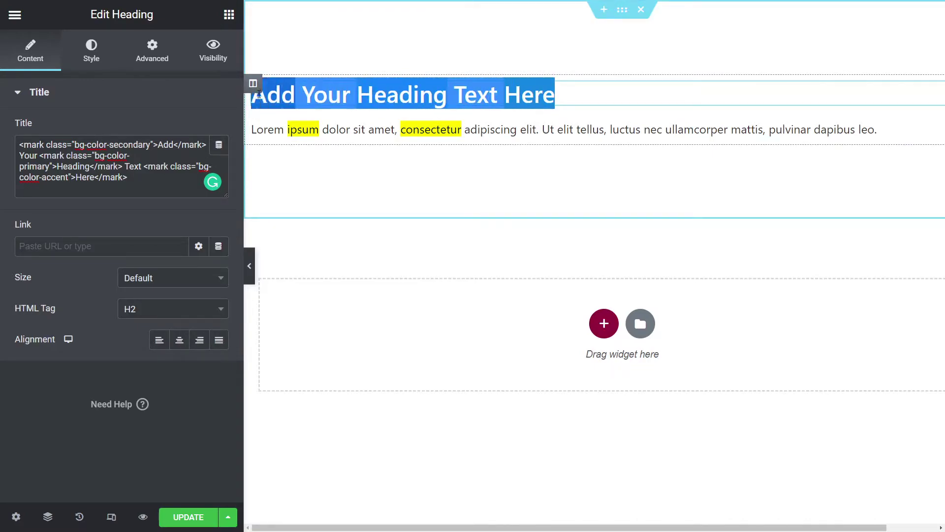
pyautogui.hotkey('ctrl', 'v')
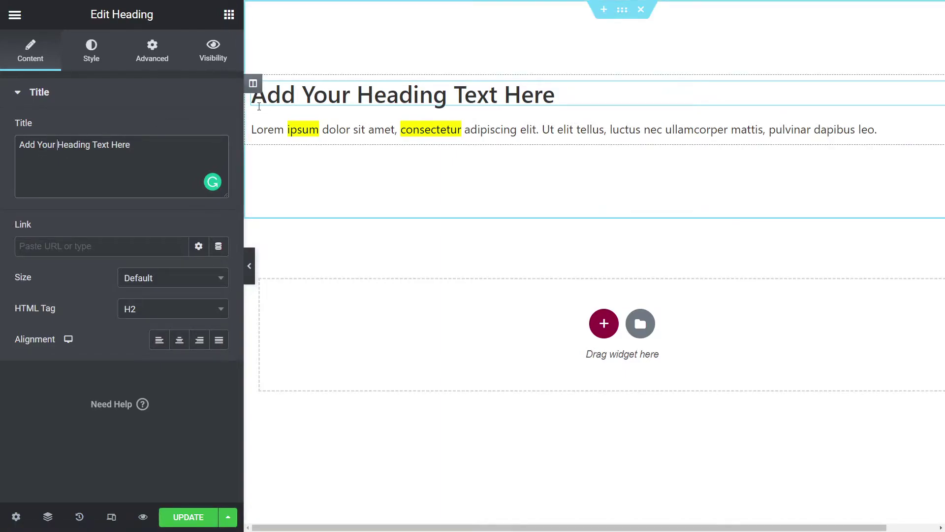
# - Insert a <mark> tag without a class on each side of the word "Heading" in the title
pyautogui.write('<mark')
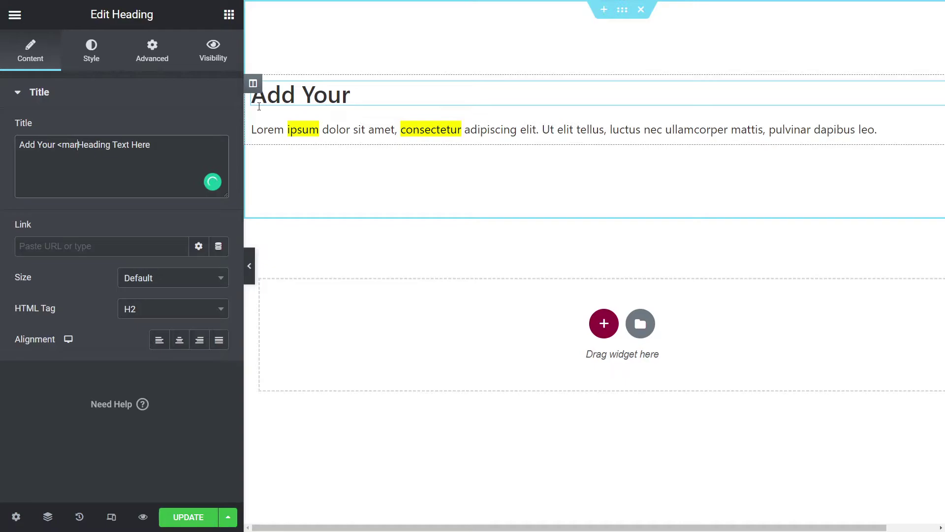
pyautogui.write('>')
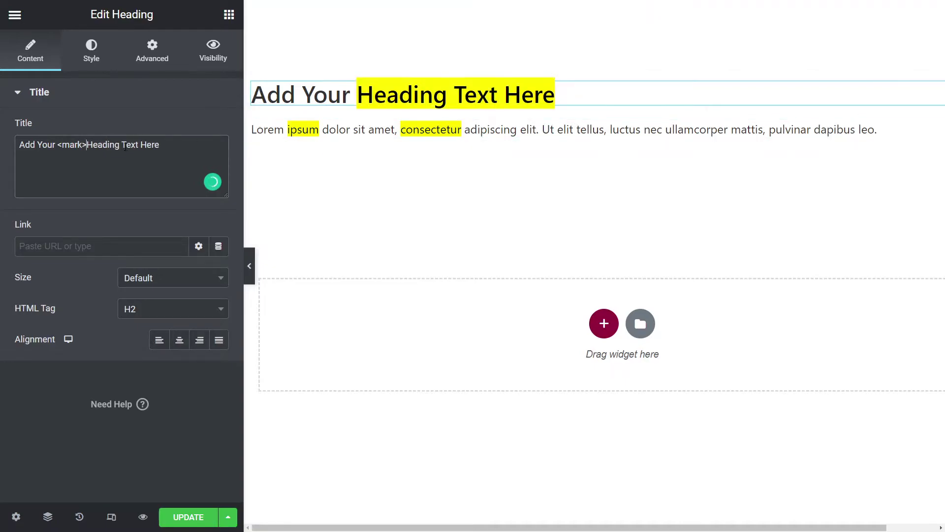
pyautogui.click(121, 145)
pyautogui.write('<')
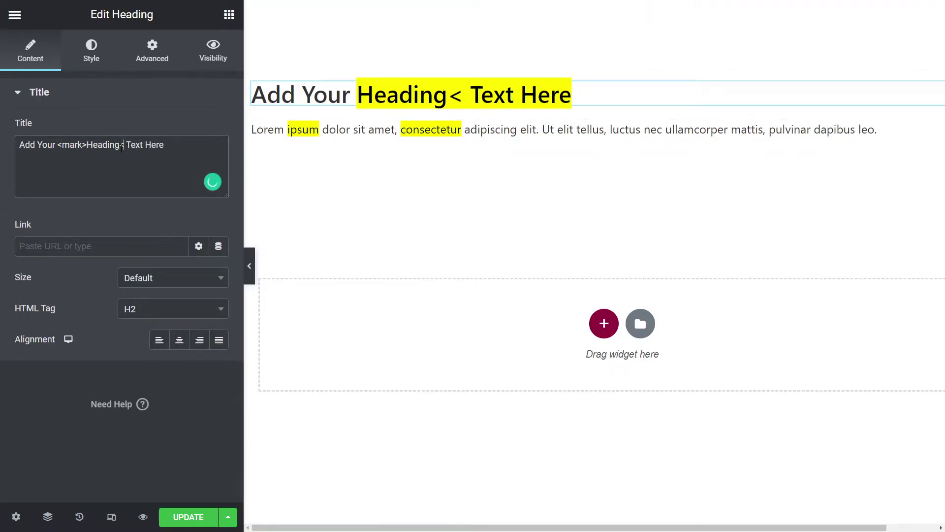
pyautogui.write('mark>')
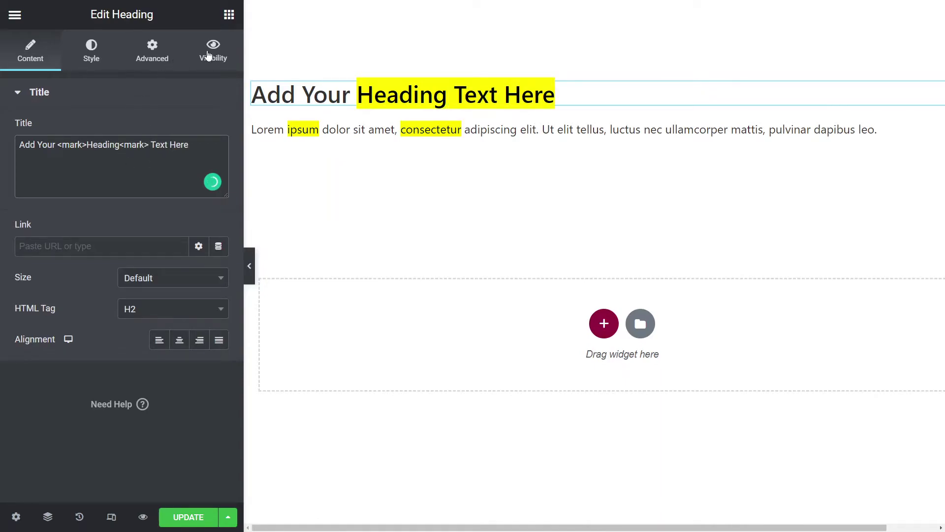
# - Set the CSS class of the heading widget to mark-bg-color-primary
pyautogui.click(153, 56)
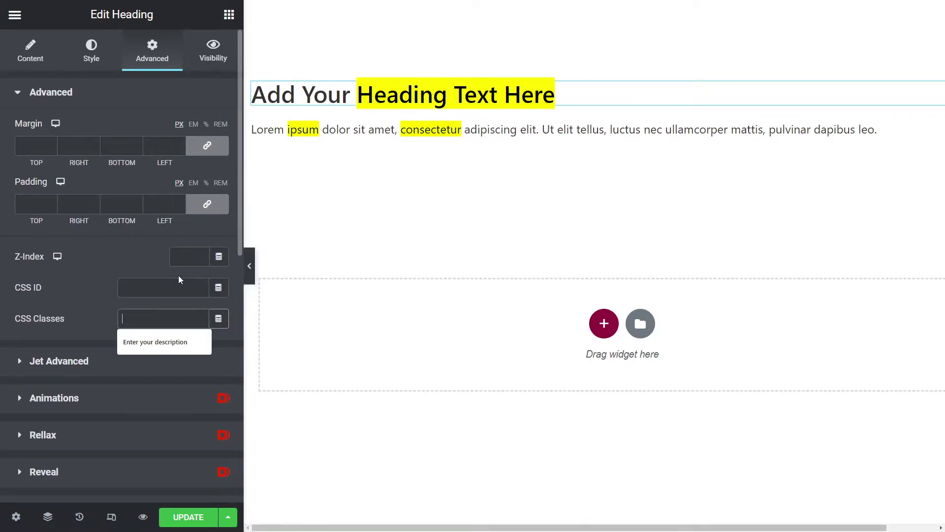
pyautogui.write('gbg')
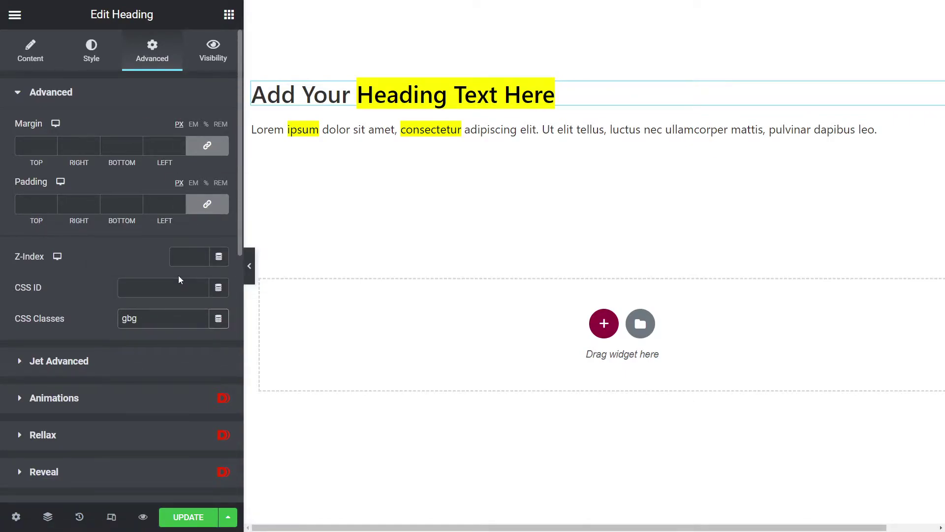
pyautogui.press('BackSpace')
pyautogui.press('BackSpace')
pyautogui.press('BackSpace')
pyautogui.write('mark-bg-color-primary')
pyautogui.moveTo(206, 323); pyautogui.dragTo(62, 321)
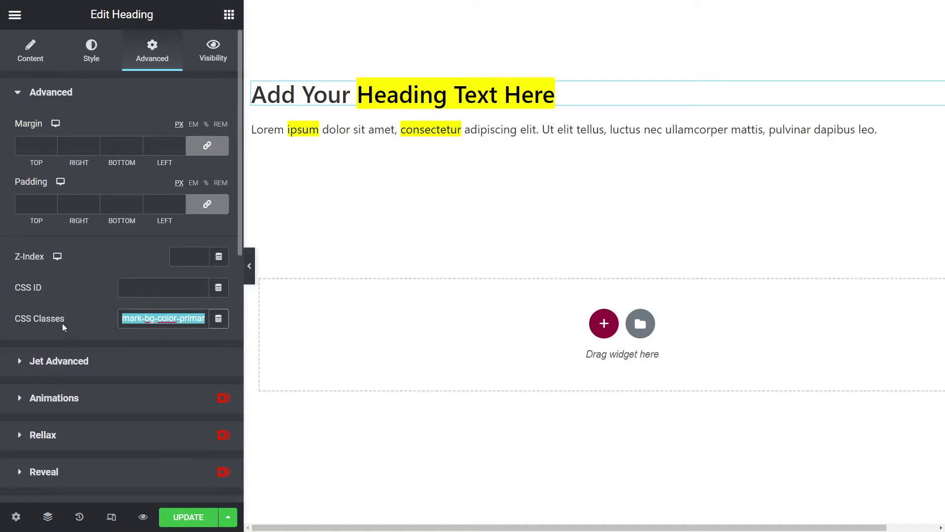
# - Correct the tag after "Heading" in the title to a closing </mark> tag
pyautogui.click(46, 67)
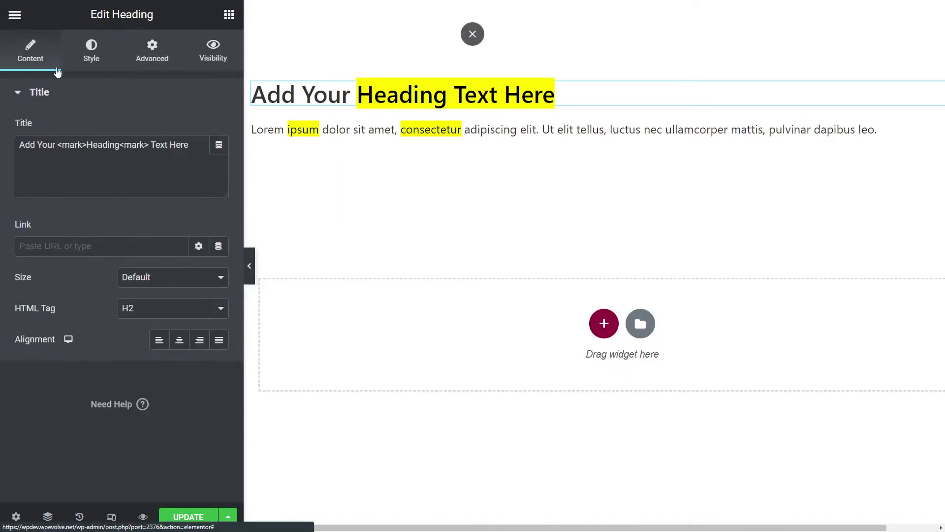
pyautogui.click(125, 146)
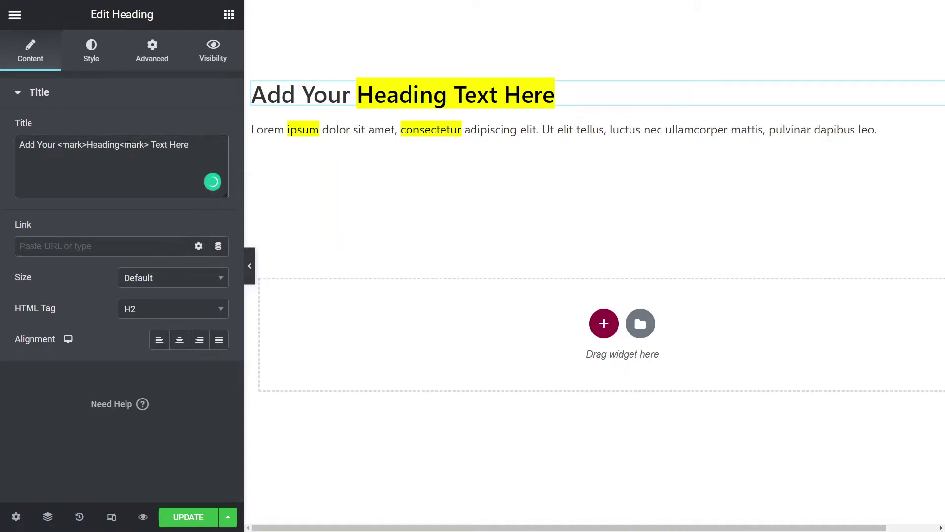
pyautogui.write('/')
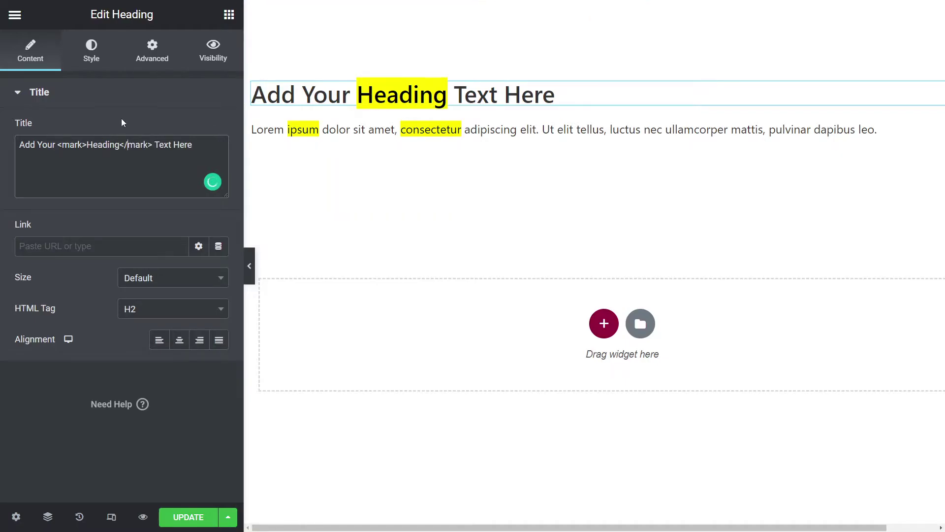
pyautogui.click(158, 55)
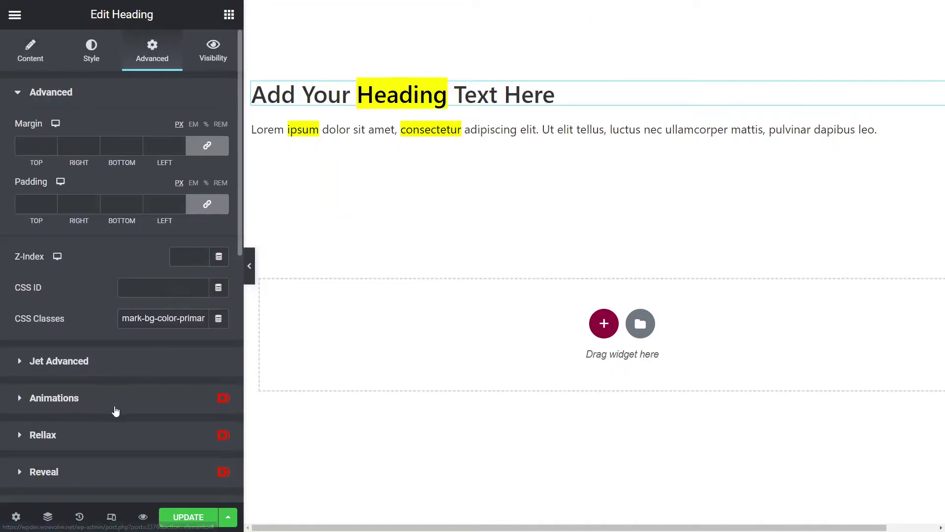
pyautogui.scroll(-8, 116, 413)
pyautogui.click(77, 473)
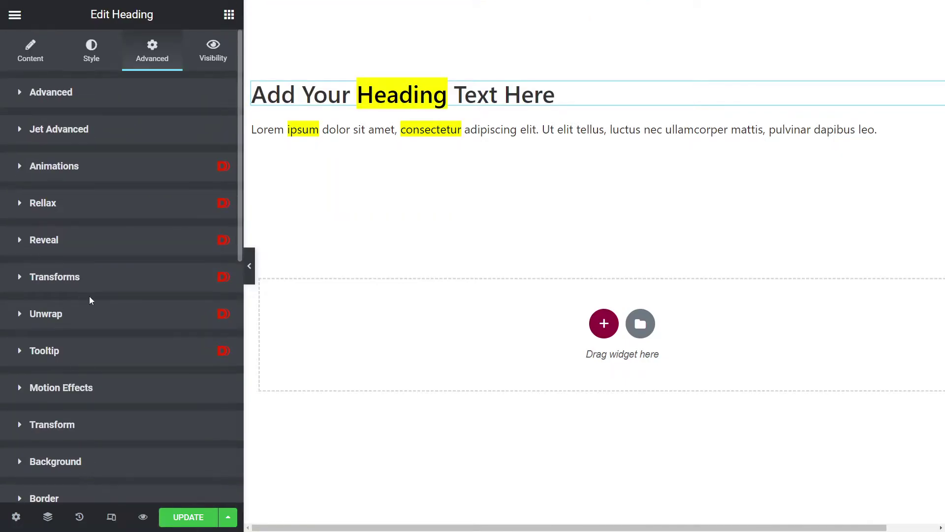
# - Add an empty .mark-bg-color-primary rule below the existing mark rules in the site-wide custom CSS
pyautogui.click(14, 15)
pyautogui.click(57, 82)
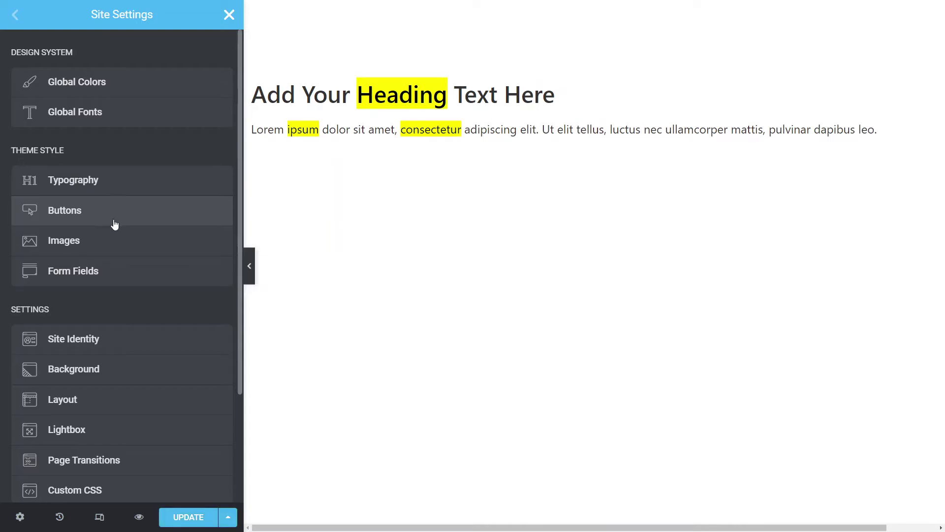
pyautogui.scroll(-3, 115, 224)
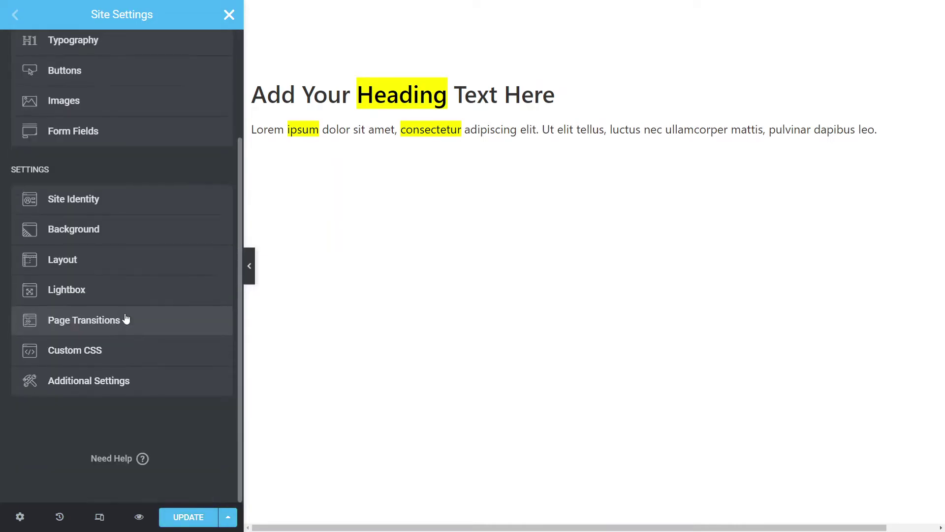
pyautogui.click(92, 350)
pyautogui.click(132, 234)
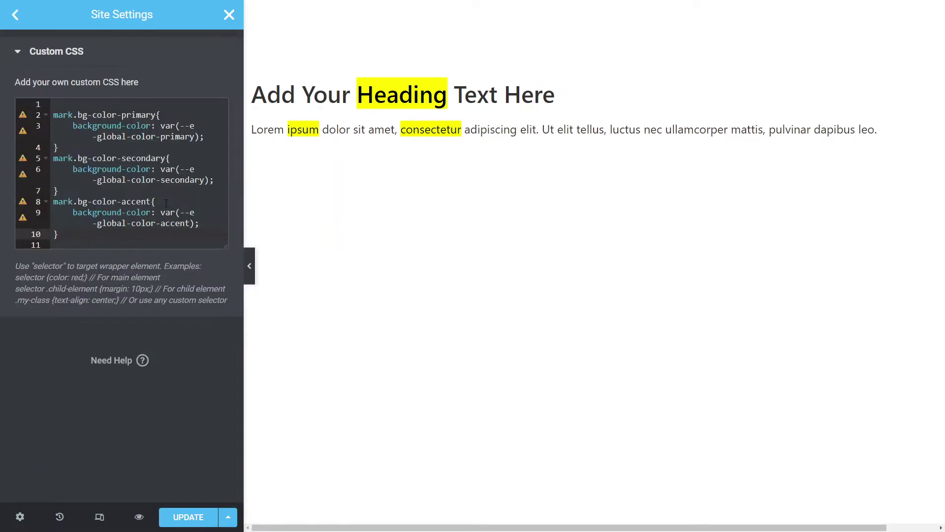
pyautogui.press('Return')
pyautogui.press('Return')
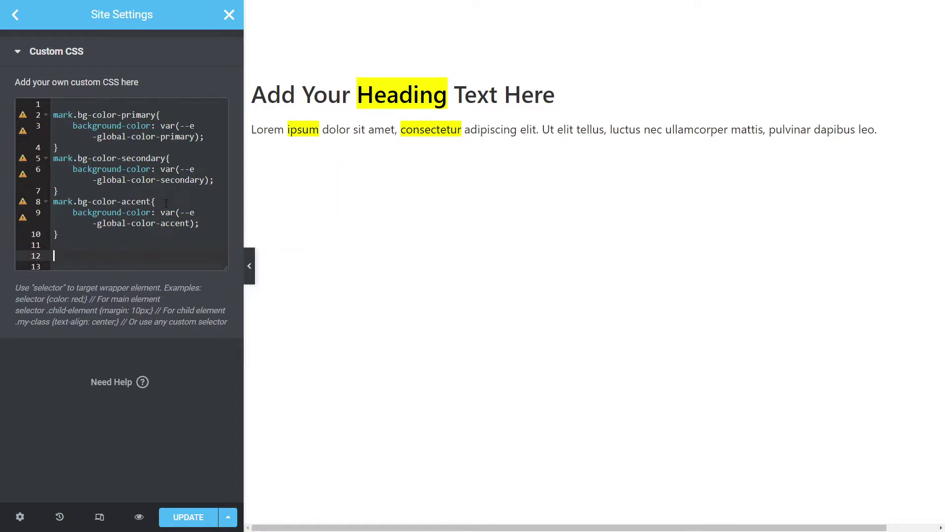
pyautogui.write('.mark-bg-color-primary{')
pyautogui.press('Return')
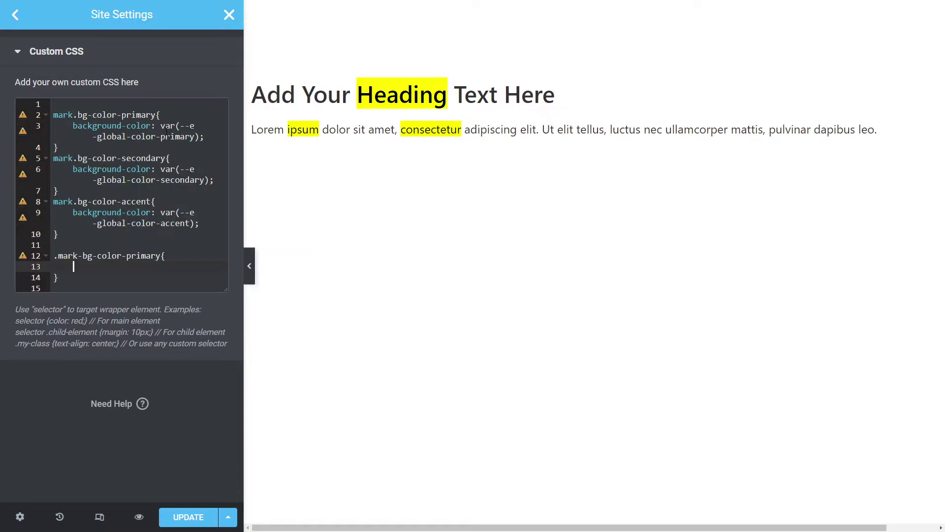
# - Copy the declaration background-color: var(--e-global-color-primary); from the first mark rule into the new .mark-bg-color-primary rule
pyautogui.moveTo(73, 125); pyautogui.dragTo(205, 136)
pyautogui.hotkey('ctrl', 'c')
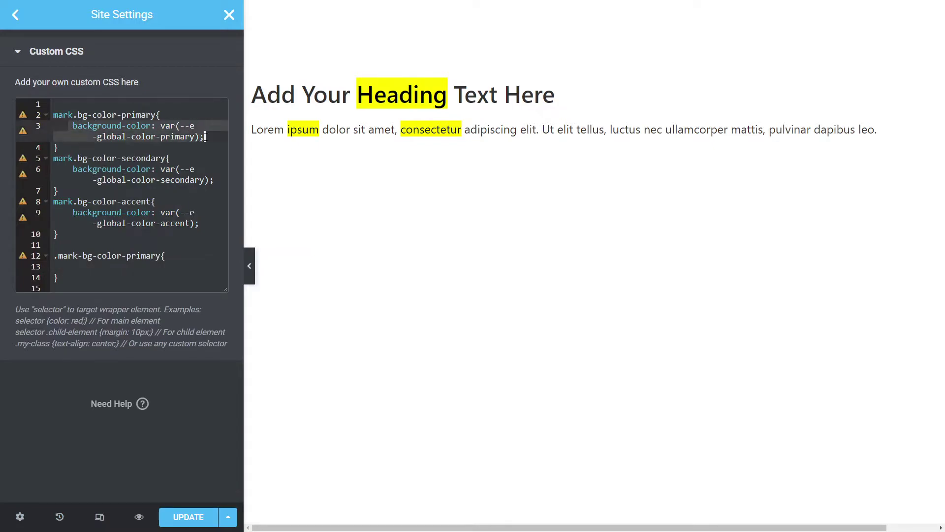
pyautogui.click(198, 267)
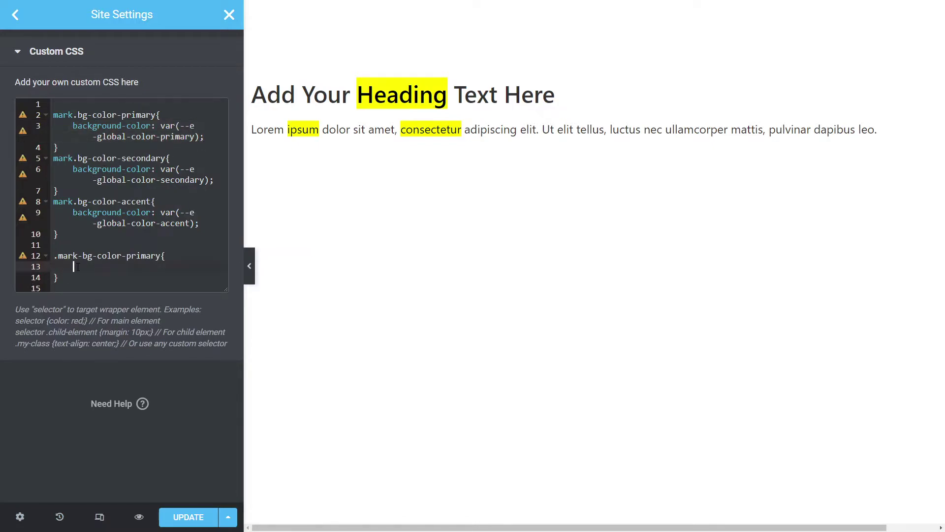
pyautogui.hotkey('ctrl', 'v')
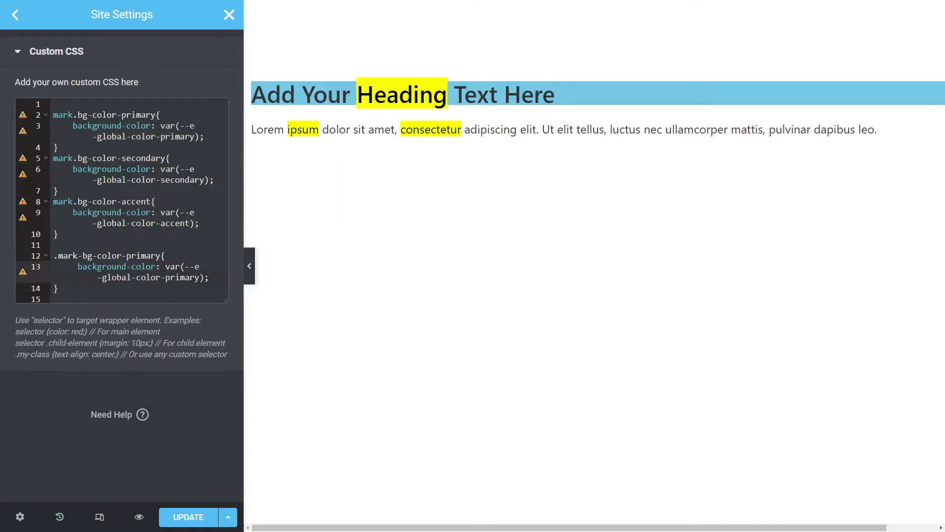
# - Extend the new rule's selector to .mark-bg-color-primary mark so it targets mark tags inside the widget
pyautogui.click(162, 255)
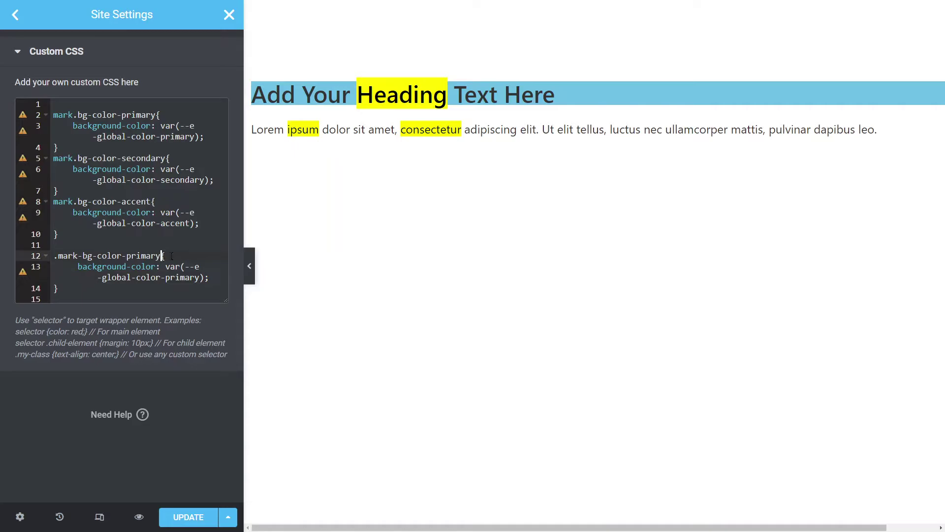
pyautogui.write('mark')
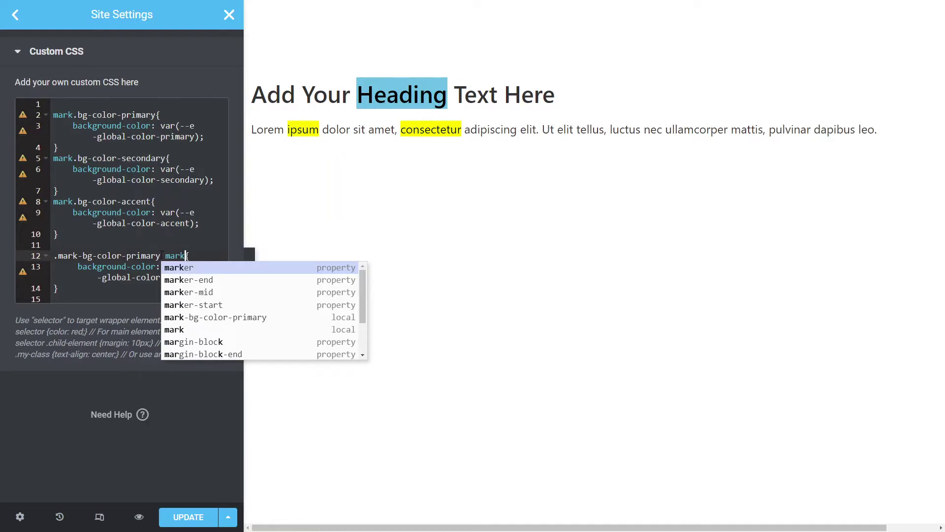
pyautogui.press('Escape')
pyautogui.click(59, 255)
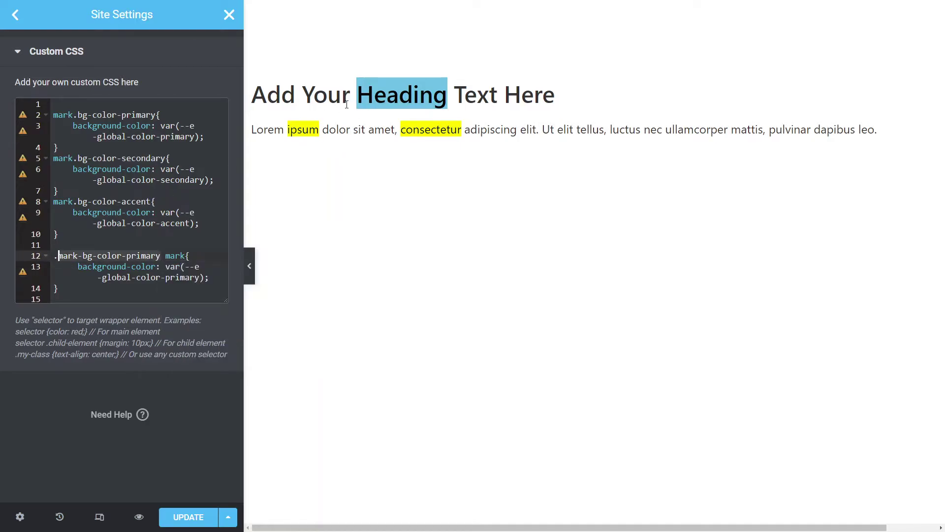
pyautogui.click(166, 256)
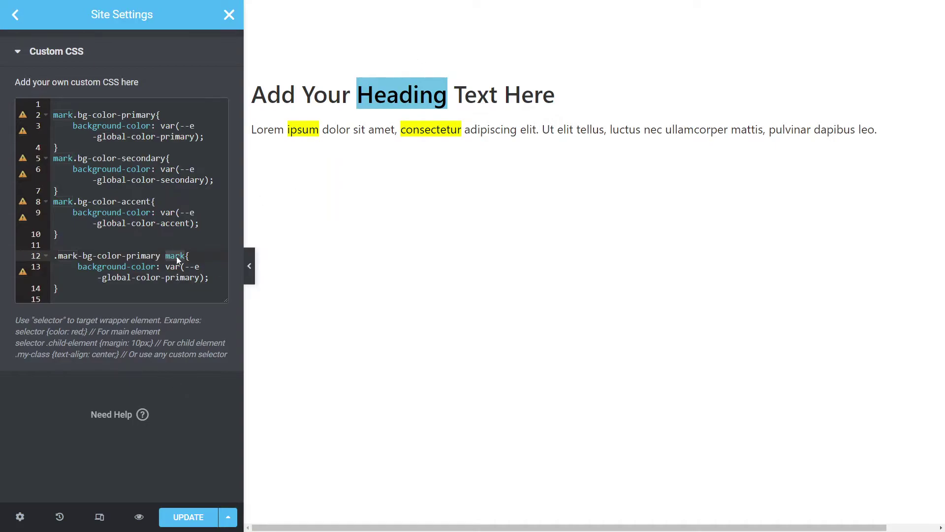
# - Duplicate the .mark-bg-color-primary mark rule twice directly below itself
pyautogui.moveTo(209, 277); pyautogui.dragTo(54, 260)
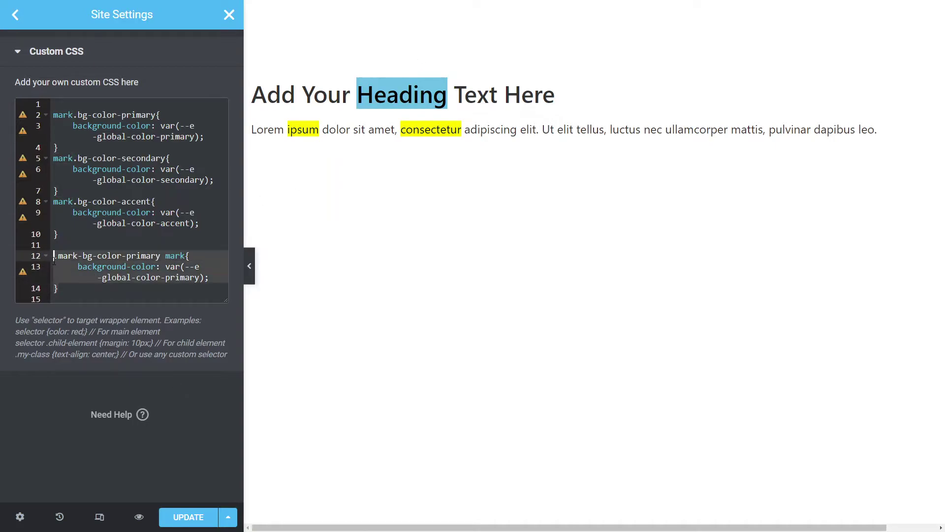
pyautogui.click(69, 288)
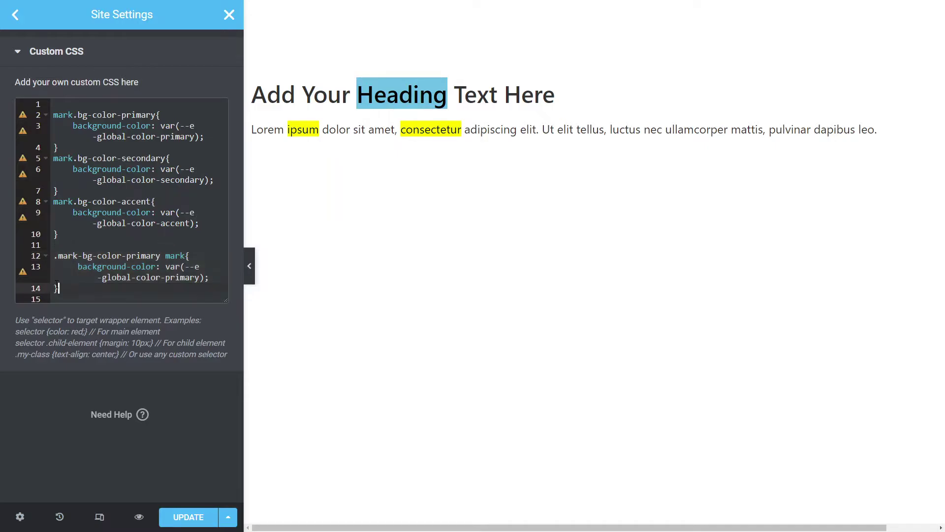
pyautogui.hotkey('ctrl', 'v')
pyautogui.hotkey('ctrl', 'v')
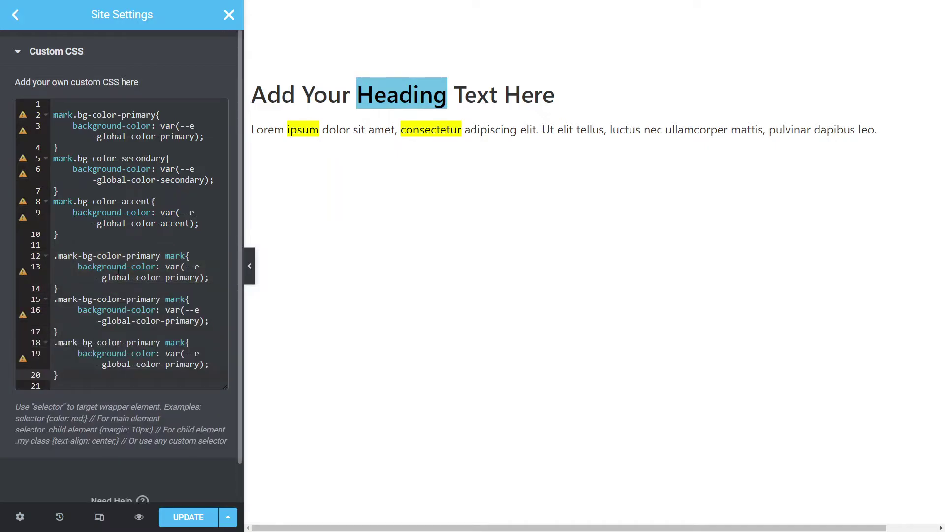
# - Replace "primary" with "secondary" in both the selector and the global color variable of the first duplicated rule
pyautogui.doubleClick(138, 159)
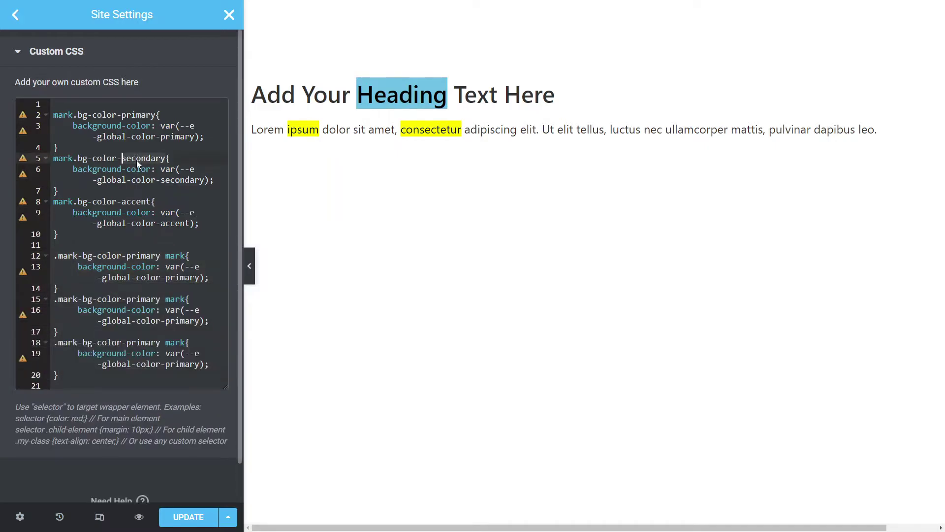
pyautogui.hotkey('ctrl', 'c')
pyautogui.doubleClick(143, 299)
pyautogui.hotkey('ctrl', 'v')
pyautogui.doubleClick(184, 320)
pyautogui.hotkey('ctrl', 'v')
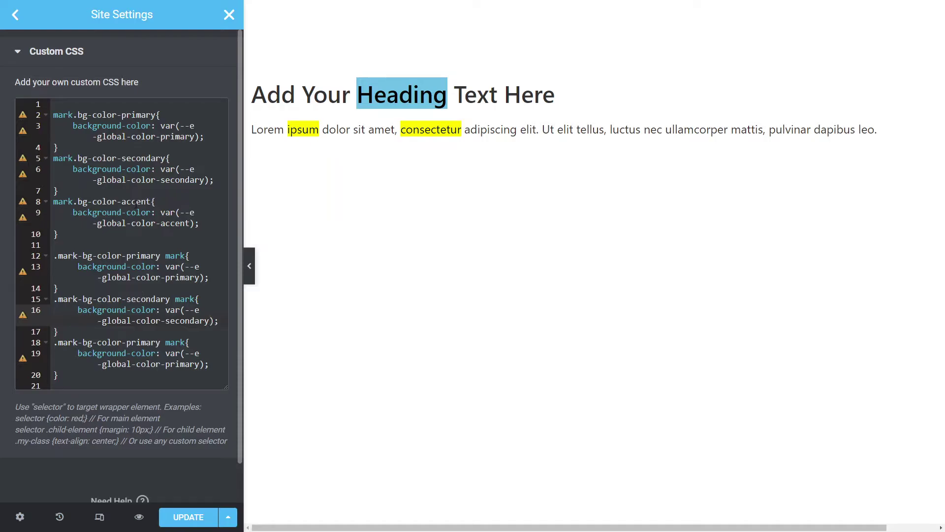
# - Replace "primary" with "accent" in both the selector and the global color variable of the last duplicated rule
pyautogui.doubleClick(136, 203)
pyautogui.doubleClick(143, 342)
pyautogui.hotkey('ctrl', 'v')
pyautogui.doubleClick(186, 364)
pyautogui.hotkey('ctrl', 'v')
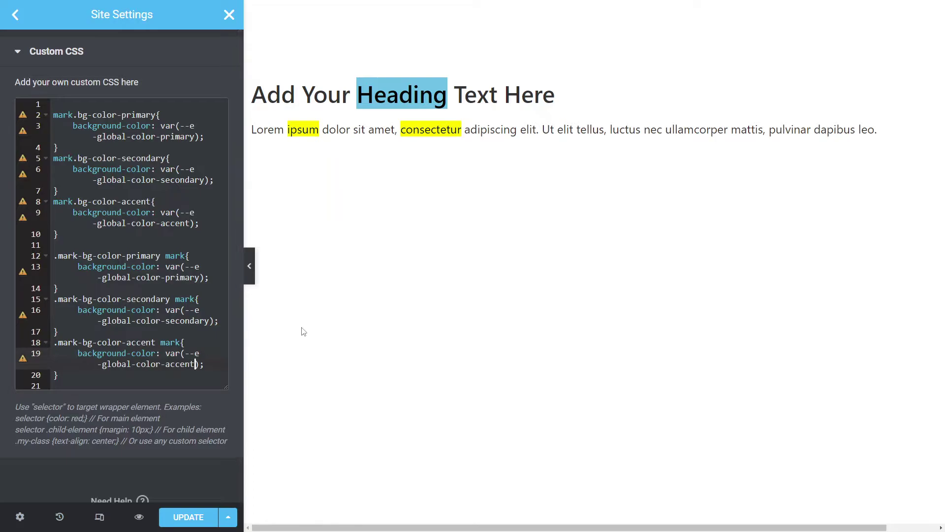
# - Save the site settings with the new CSS rules and return to the page editor
pyautogui.click(199, 517)
pyautogui.click(187, 517)
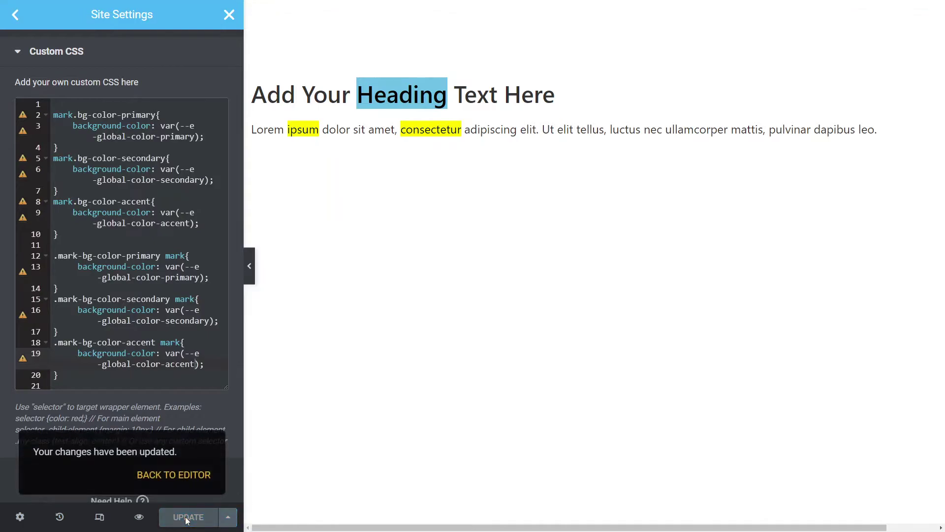
pyautogui.click(172, 476)
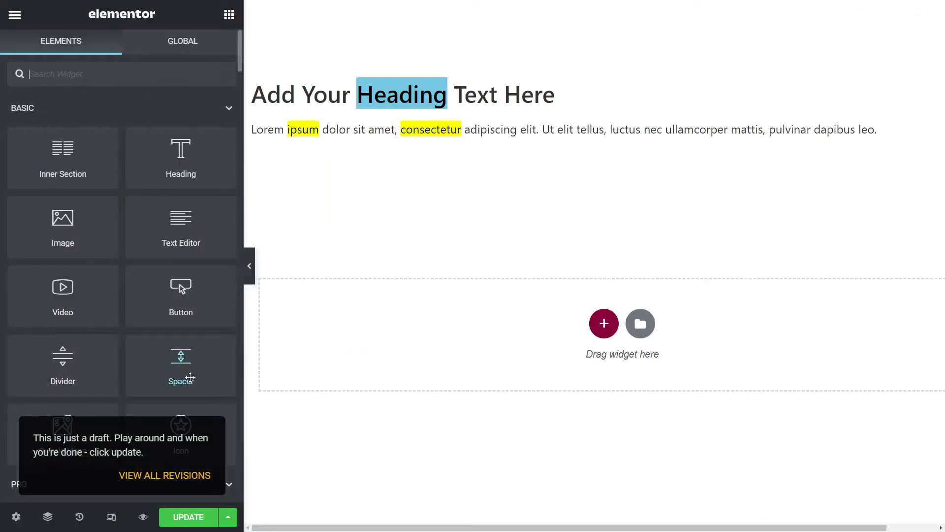
# - Copy the heading's CSS class mark-bg-color-primary to the text editor widget and change it there to mark-bg-color-accent
pyautogui.click(386, 95)
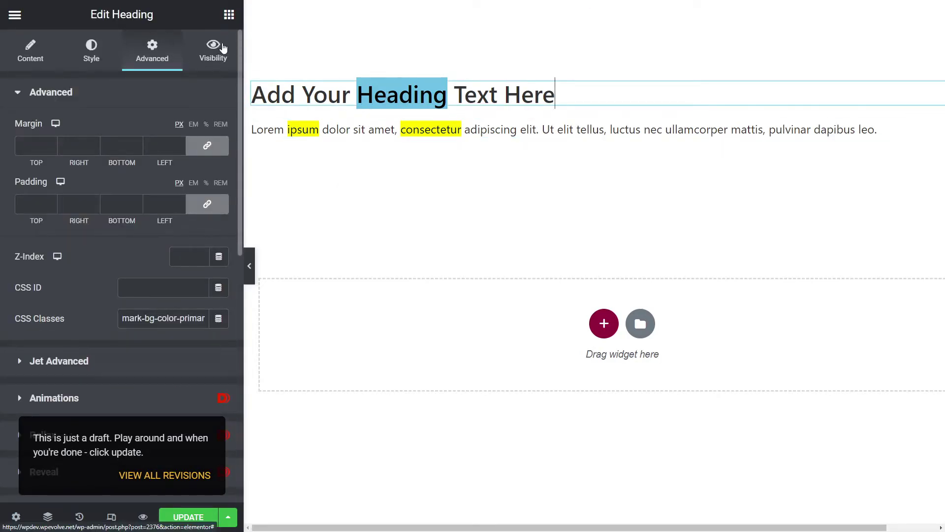
pyautogui.tripleClick(173, 322)
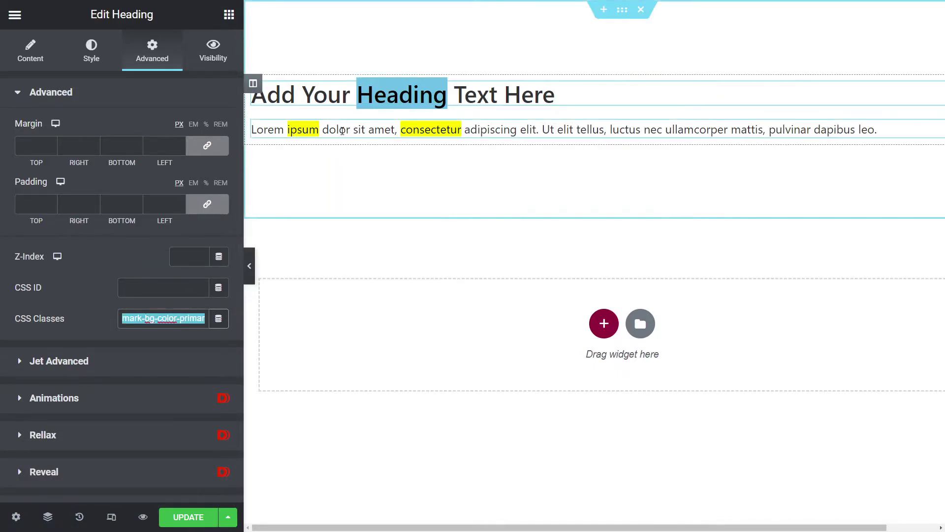
pyautogui.click(867, 131)
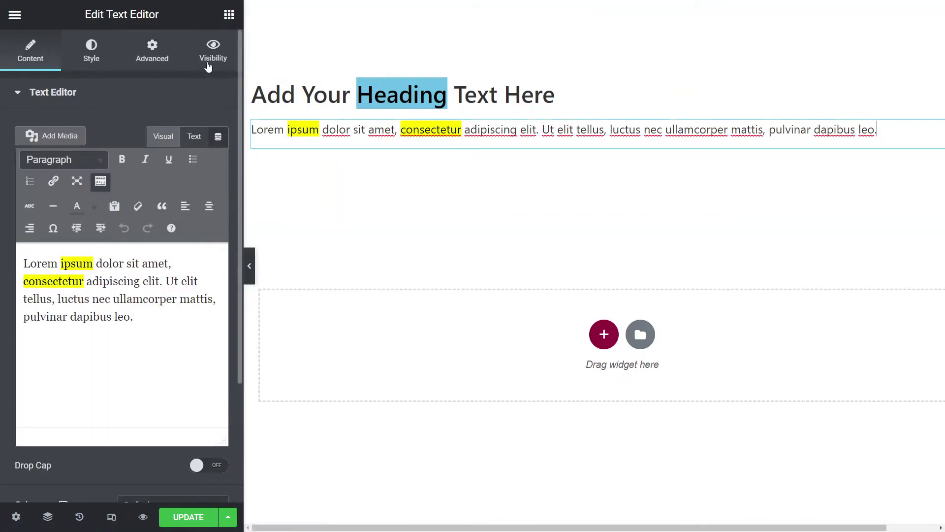
pyautogui.click(166, 61)
pyautogui.click(133, 311)
pyautogui.hotkey('ctrl', 'v')
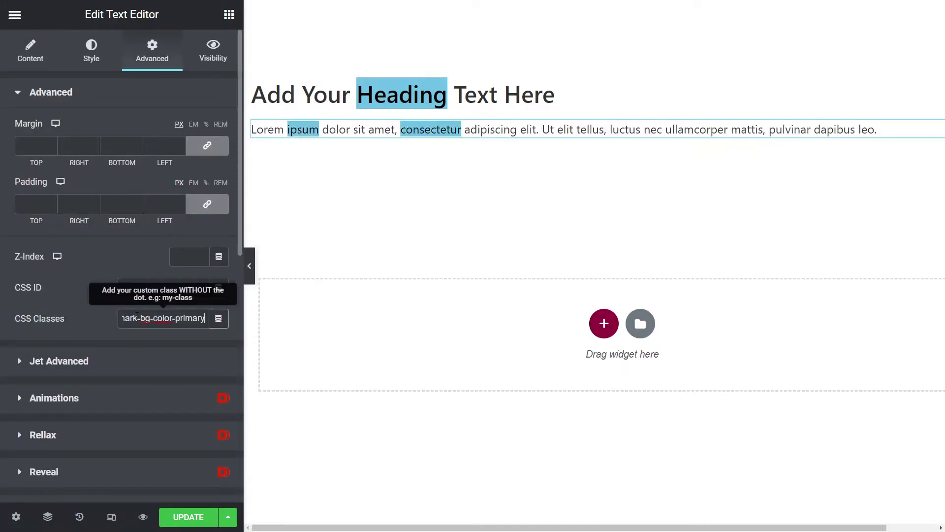
pyautogui.doubleClick(190, 318)
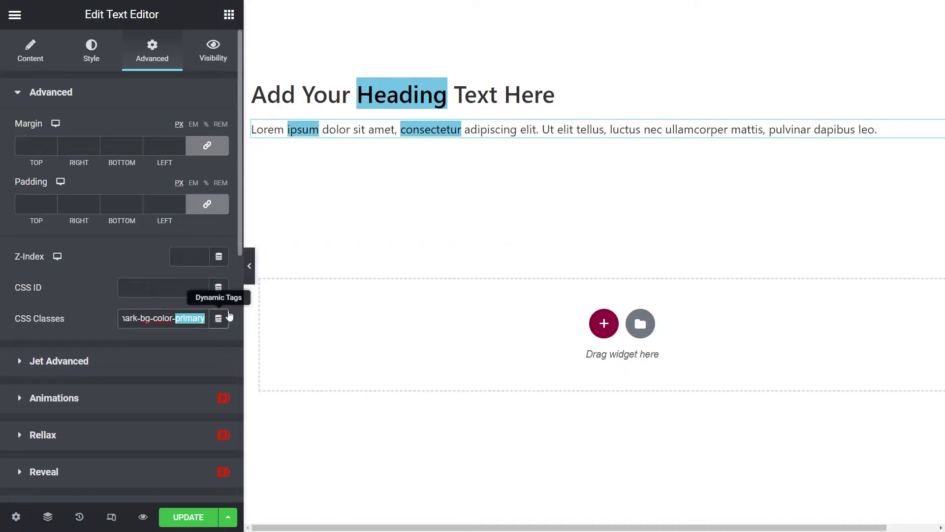
pyautogui.write('accent')
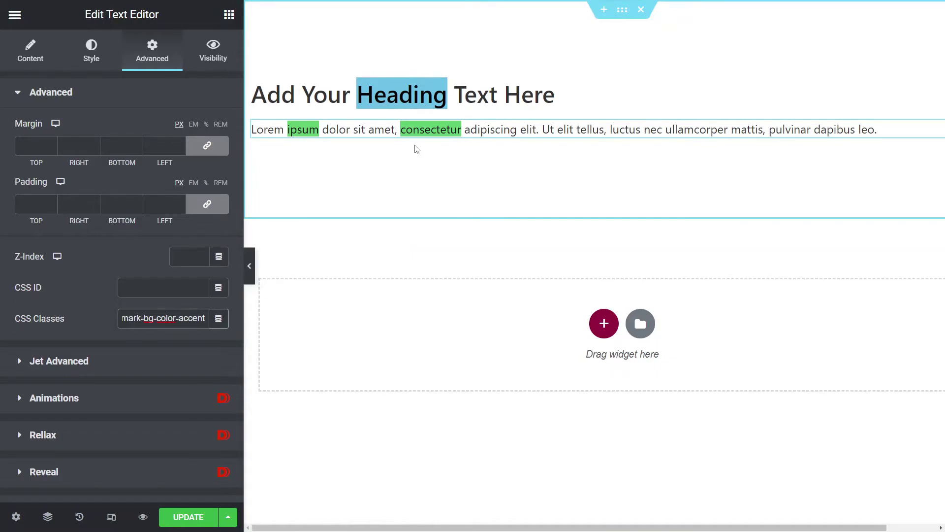
# - Clear the CSS class of the text editor widget
pyautogui.press('BackSpace')
pyautogui.press('BackSpace')
pyautogui.press('BackSpace')
pyautogui.press('BackSpace')
pyautogui.press('BackSpace')
pyautogui.press('BackSpace')
pyautogui.press('BackSpace')
pyautogui.press('BackSpace')
pyautogui.press('BackSpace')
pyautogui.press('BackSpace')
pyautogui.press('BackSpace')
pyautogui.press('BackSpace')
pyautogui.press('BackSpace')
pyautogui.press('BackSpace')
pyautogui.press('BackSpace')
pyautogui.press('BackSpace')
pyautogui.press('BackSpace')
pyautogui.press('BackSpace')
pyautogui.press('BackSpace')
pyautogui.press('BackSpace')
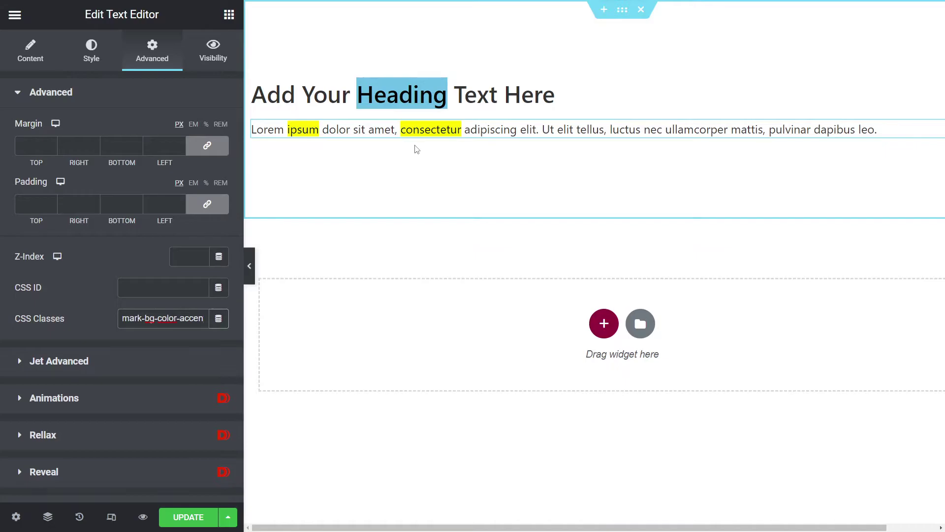
# - Add class="bg-color-accent" to the opening mark tag before "ipsum" in the text editor widget's HTML
pyautogui.click(338, 120)
pyautogui.click(30, 48)
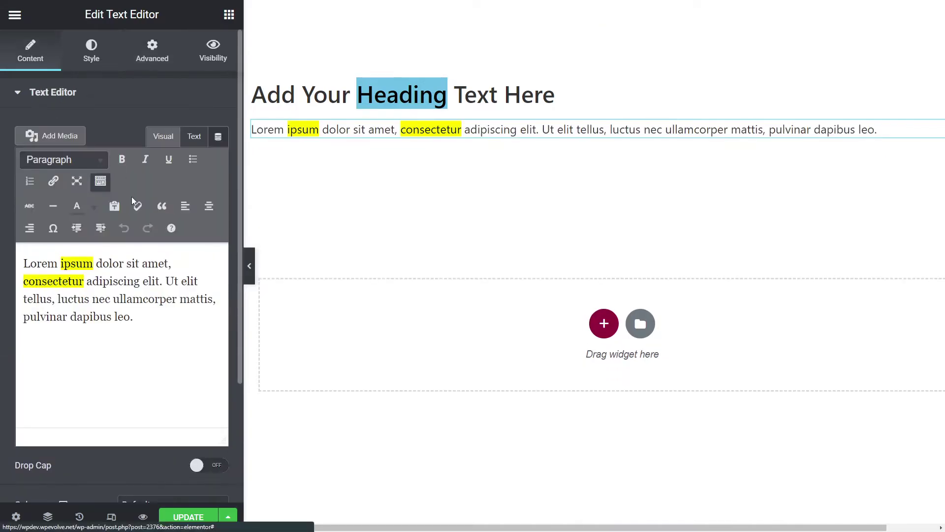
pyautogui.click(194, 136)
pyautogui.click(82, 189)
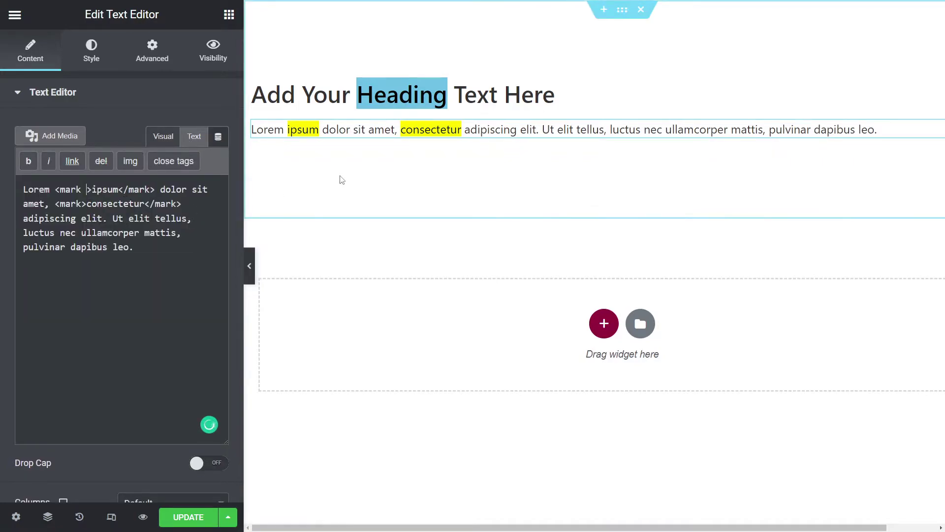
pyautogui.write('class=')
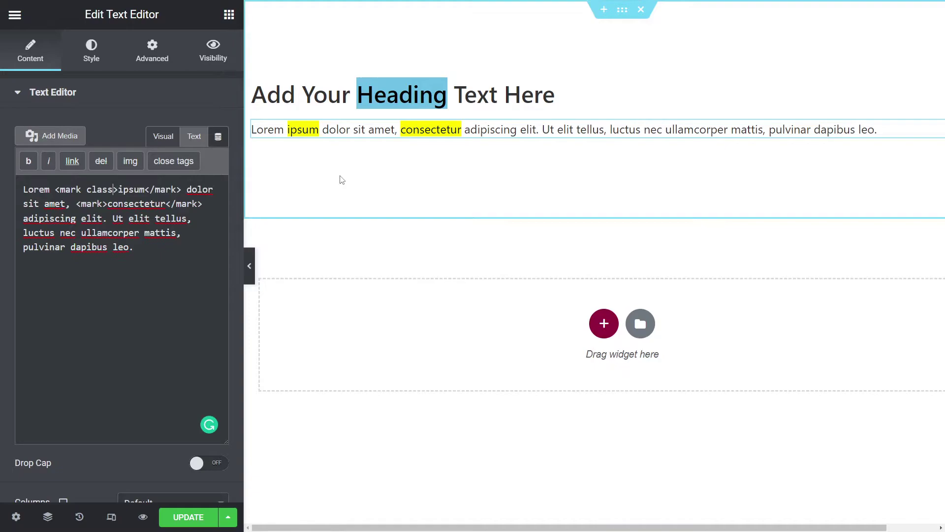
pyautogui.write('""')
pyautogui.press('Left')
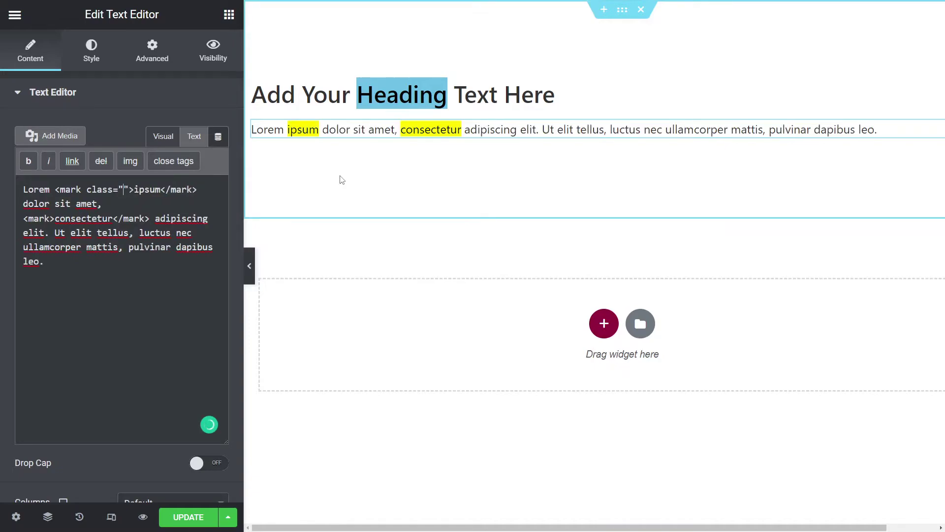
pyautogui.write('bg-color')
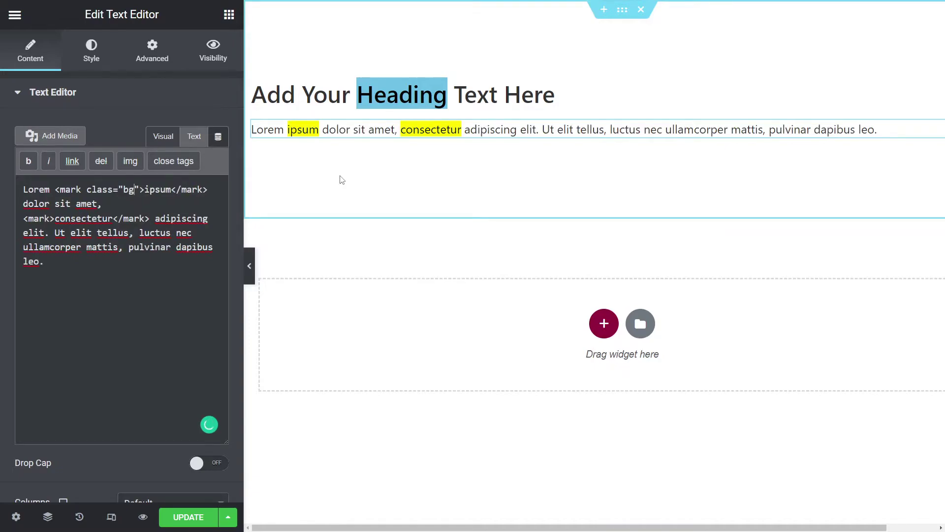
pyautogui.write('-')
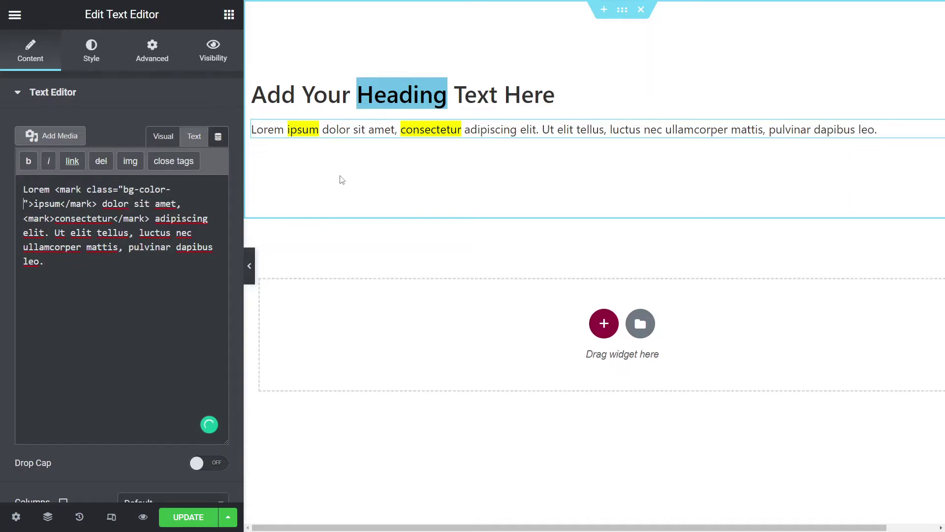
pyautogui.write('acc')
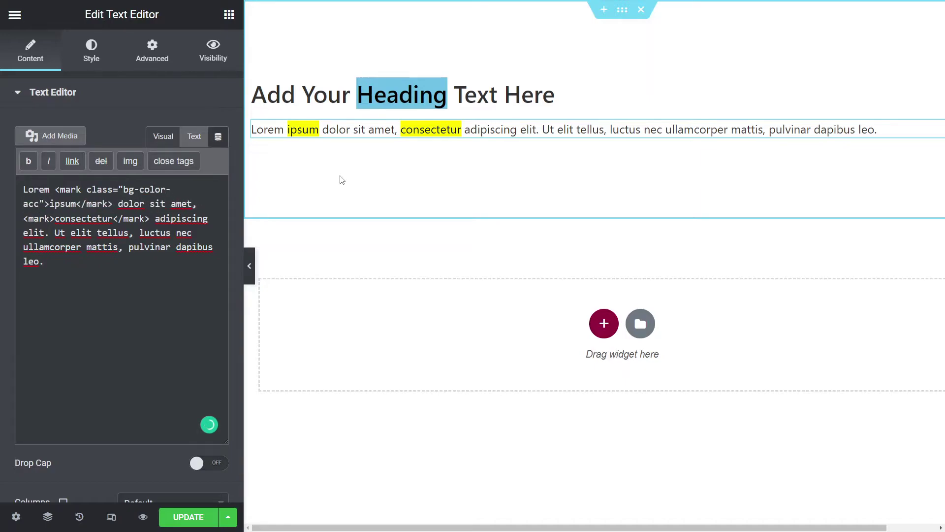
pyautogui.write('ent')
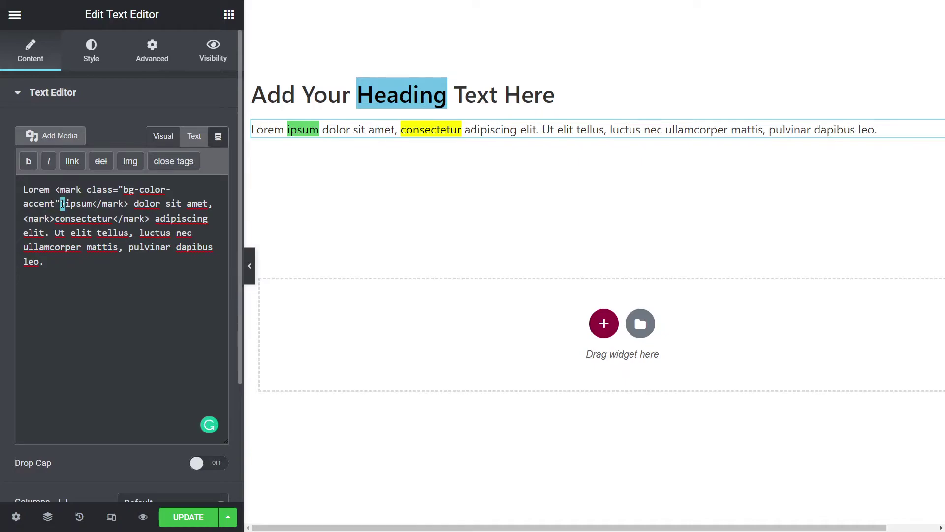
# - Copy the opening mark tag of "ipsum" over the one before "consectetur" and change its class there to bg-color-primary
pyautogui.moveTo(65, 206); pyautogui.dragTo(54, 190)
pyautogui.hotkey('ctrl', 'c')
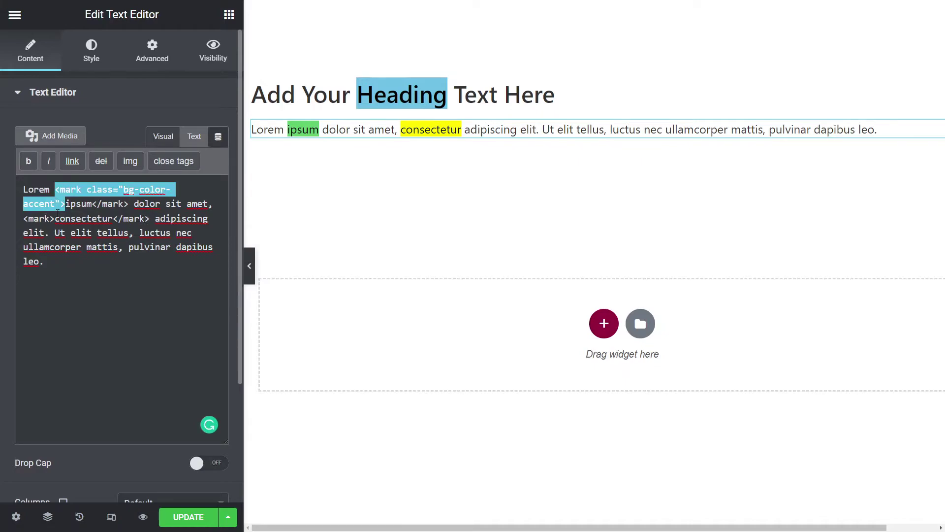
pyautogui.moveTo(54, 219); pyautogui.dragTo(23, 220)
pyautogui.hotkey('ctrl', 'v')
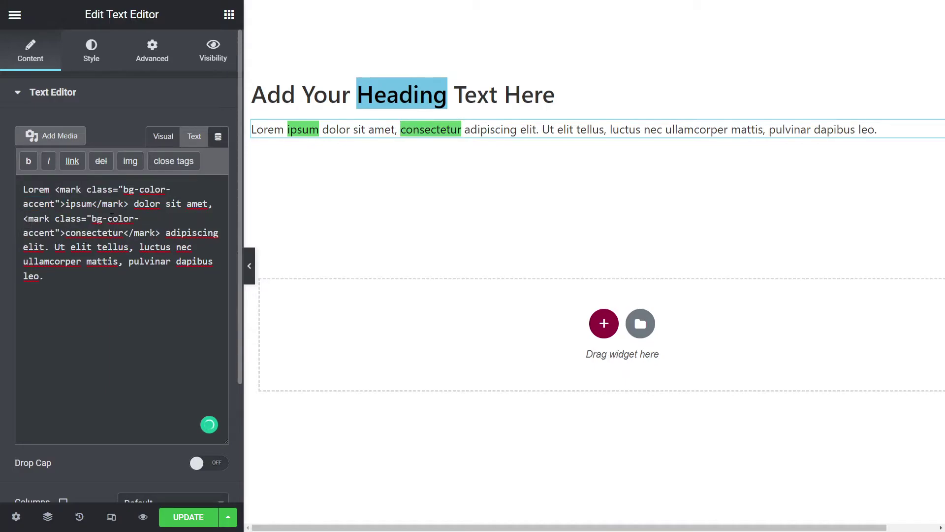
pyautogui.doubleClick(42, 231)
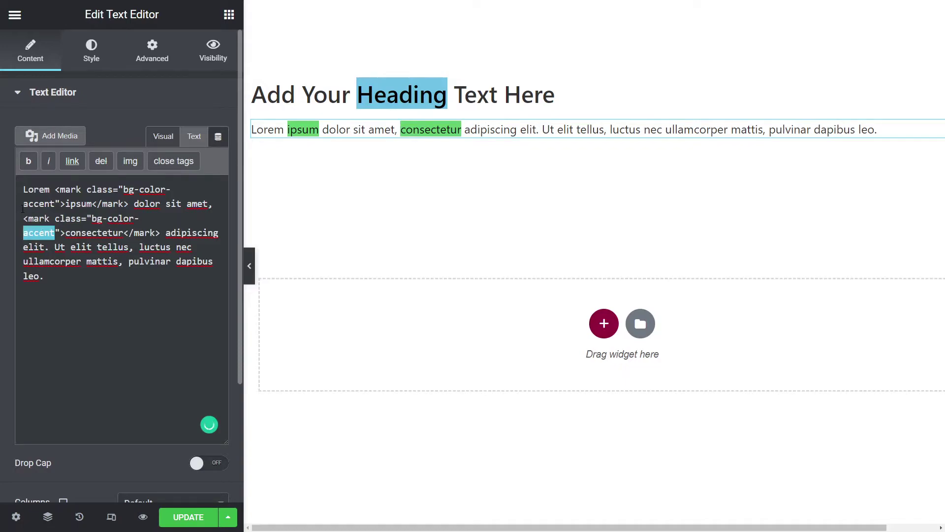
pyautogui.write('primary')
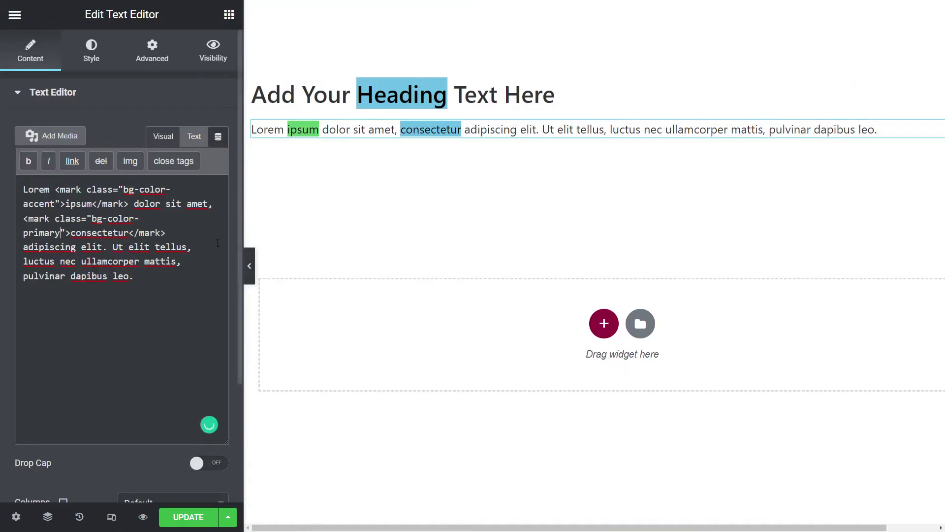
pyautogui.click(102, 203)
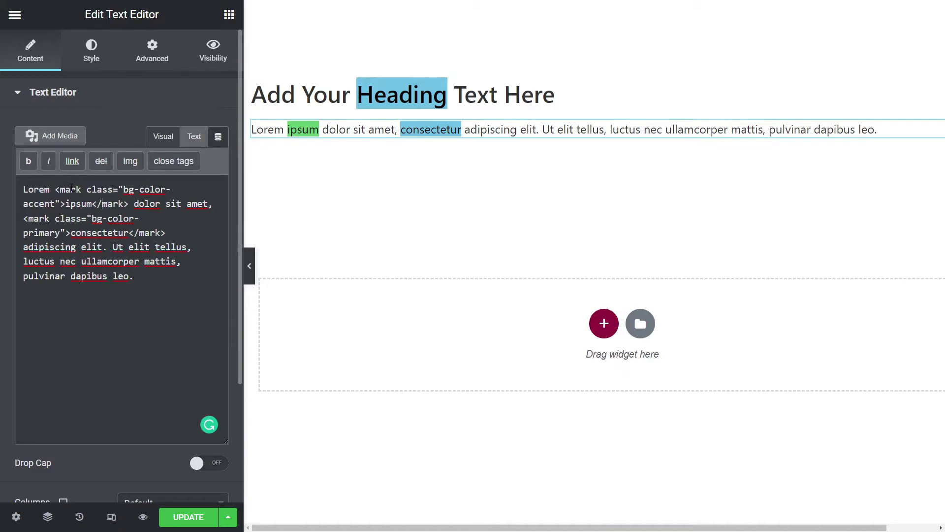
pyautogui.doubleClick(71, 189)
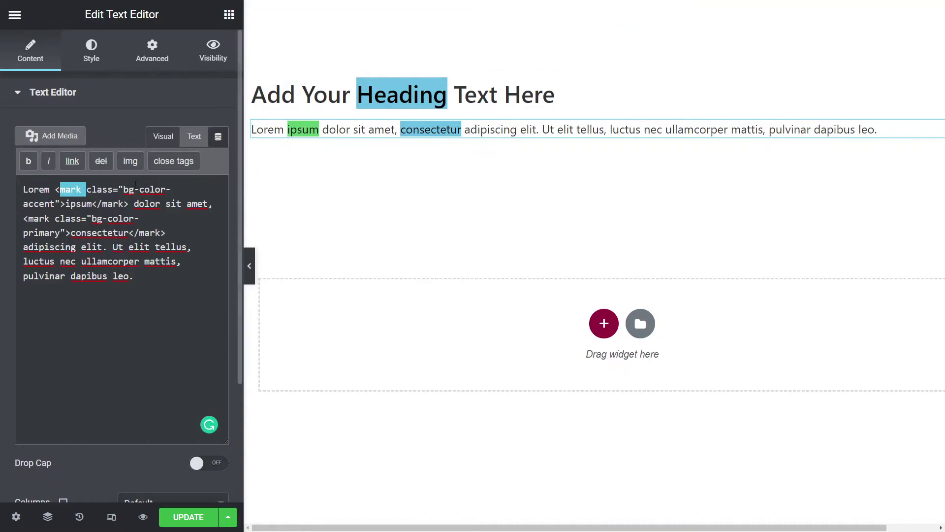
pyautogui.click(88, 191)
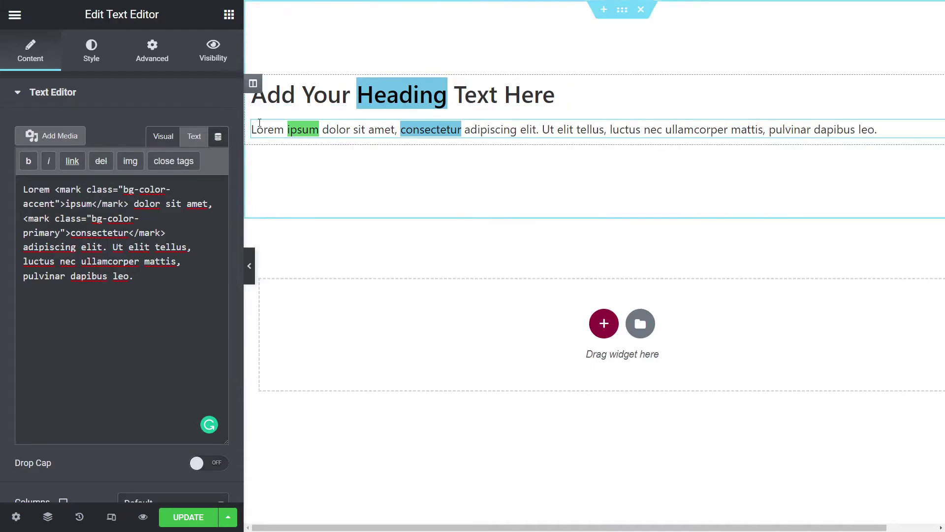
# - Duplicate the heading and move the copy into a new single-column section below the existing one
pyautogui.rightClick(487, 92)
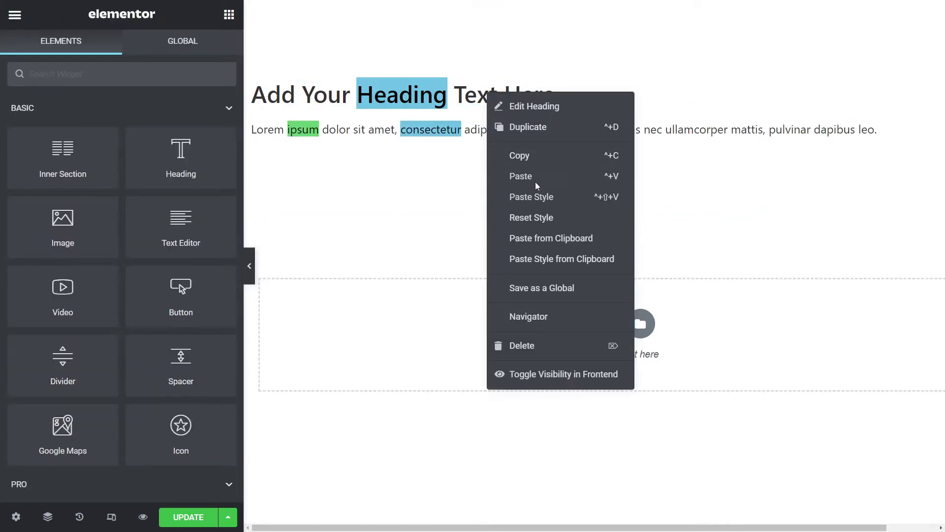
pyautogui.click(519, 126)
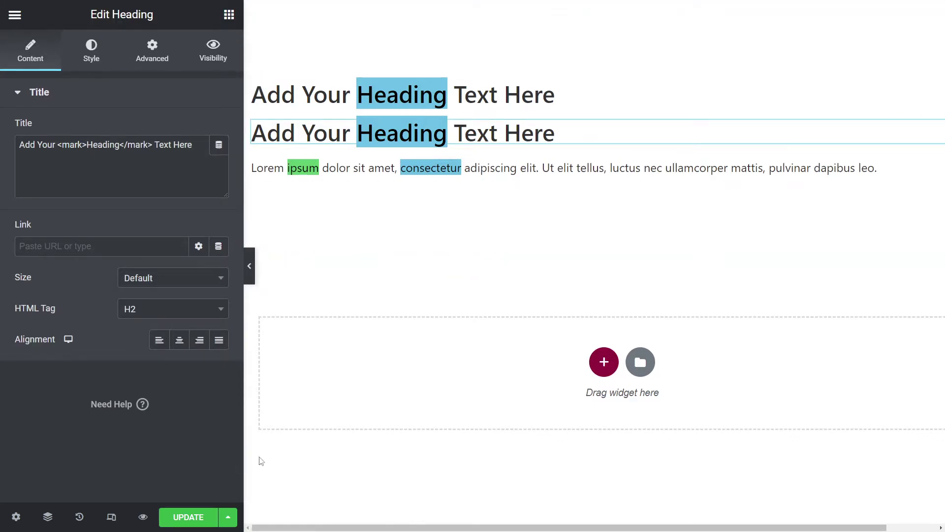
pyautogui.click(339, 455)
pyautogui.hotkey('ctrl', '-')
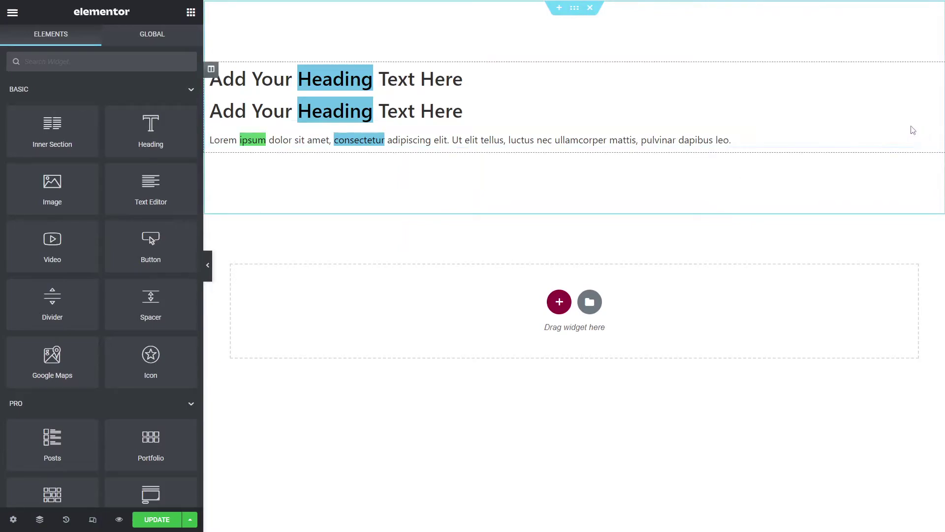
pyautogui.moveTo(929, 112); pyautogui.dragTo(464, 284)
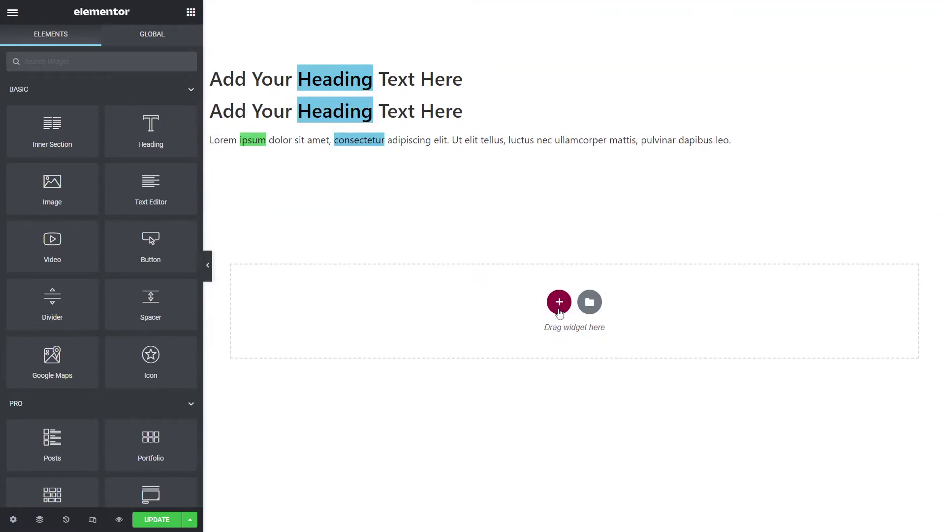
pyautogui.click(559, 309)
pyautogui.click(418, 332)
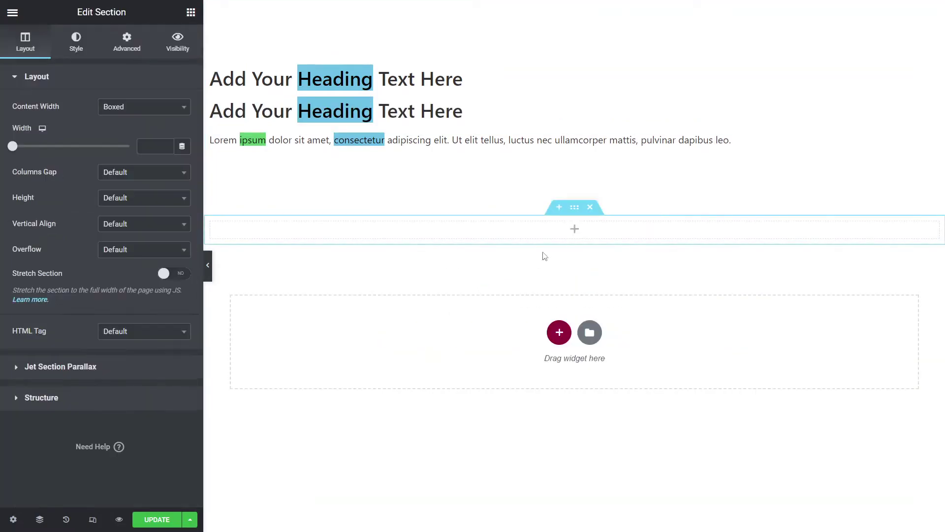
pyautogui.moveTo(933, 107); pyautogui.dragTo(572, 216)
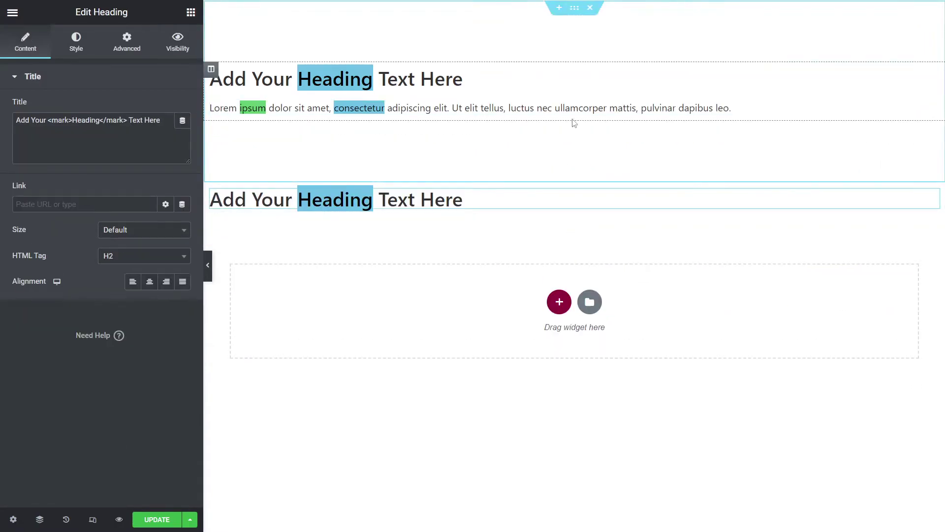
# - Duplicate the text editor widget and move the copy under the heading in the new section
pyautogui.rightClick(574, 105)
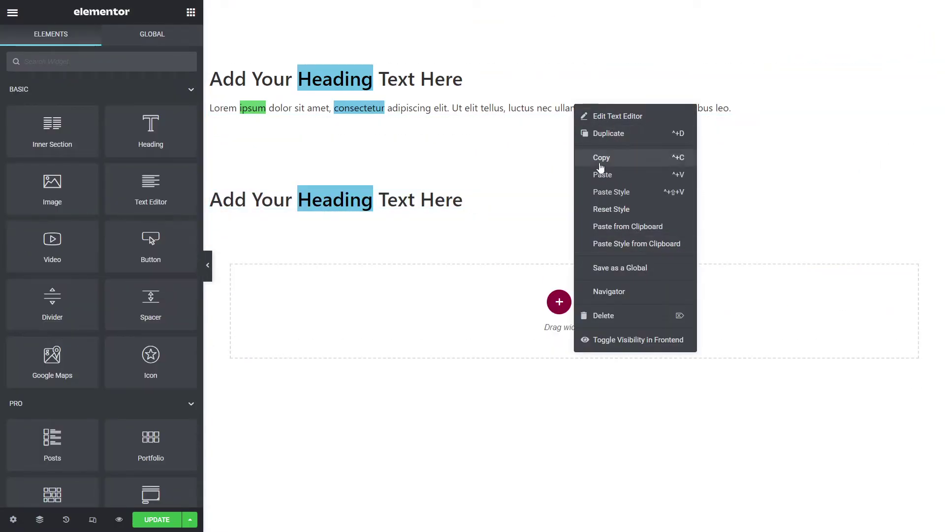
pyautogui.click(609, 134)
pyautogui.moveTo(932, 135); pyautogui.dragTo(409, 227)
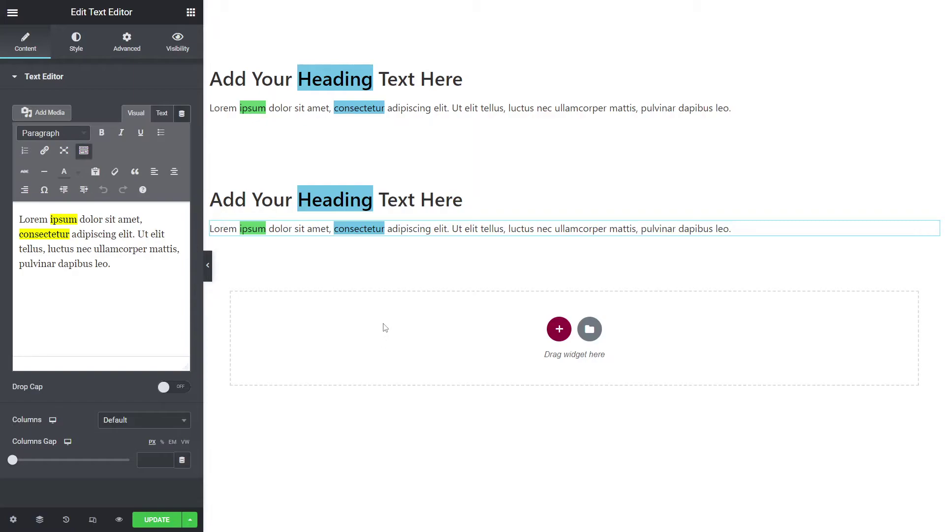
# - Replace the opening and closing mark tags around "Heading" in the lower heading's title with slot tags
pyautogui.click(349, 207)
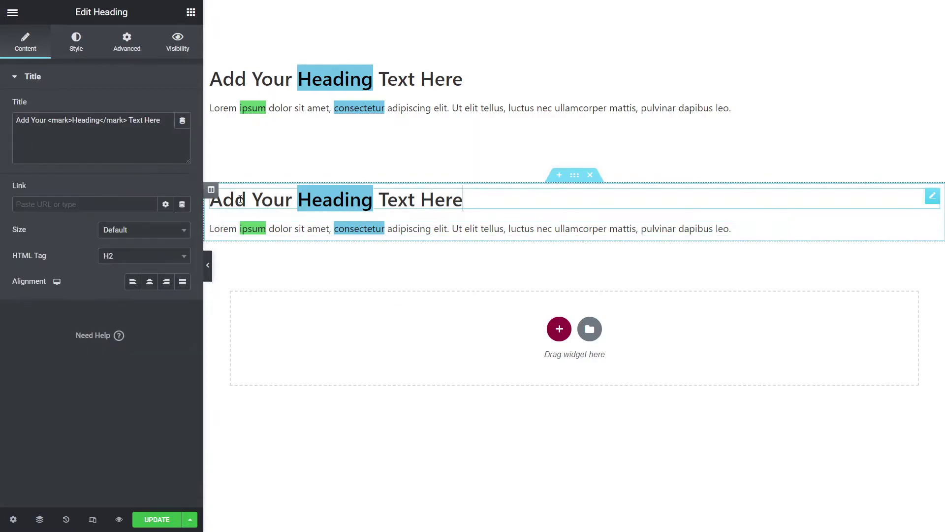
pyautogui.doubleClick(57, 119)
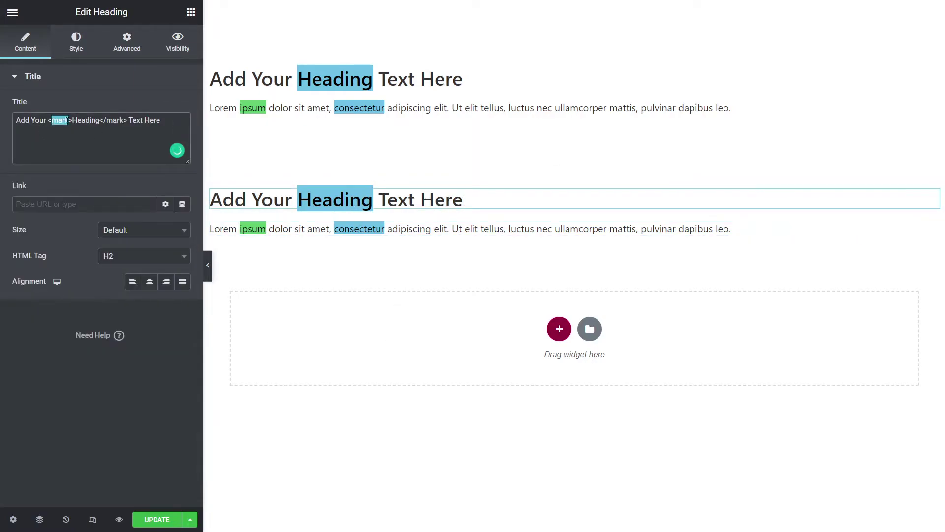
pyautogui.write('slot')
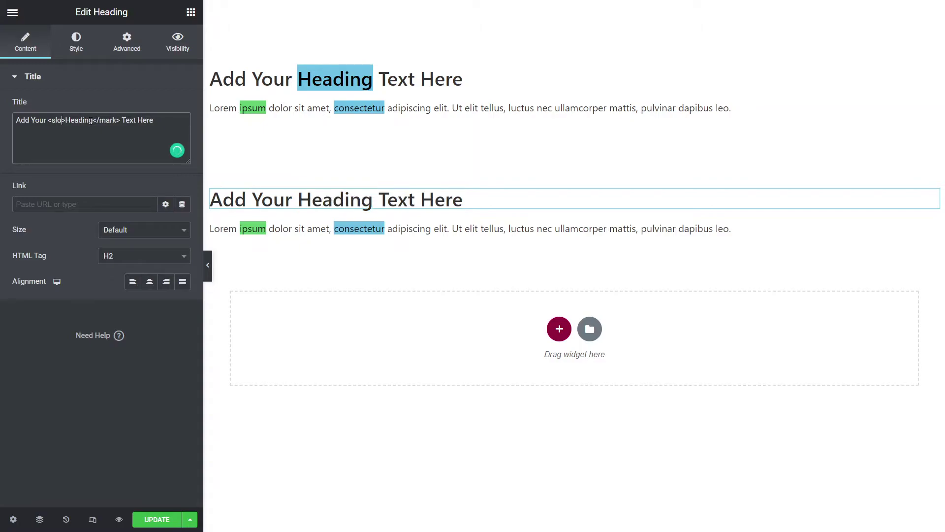
pyautogui.doubleClick(110, 120)
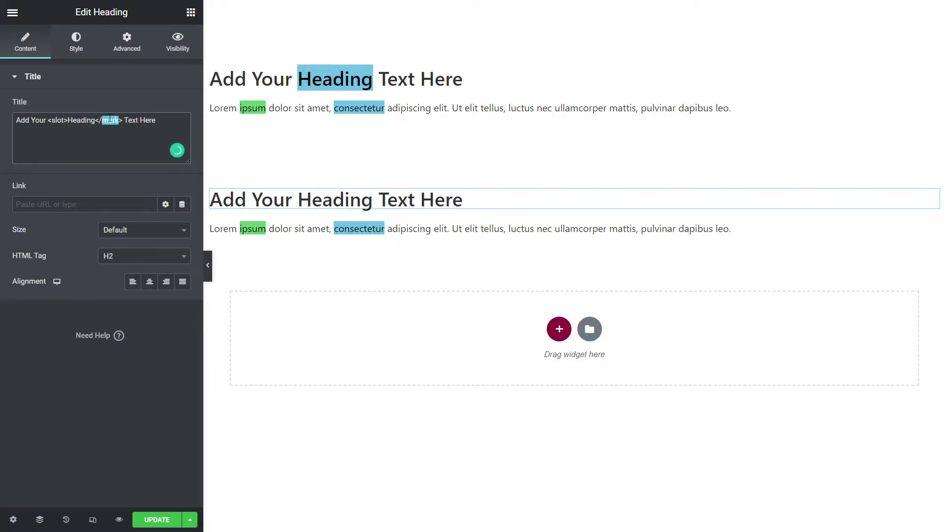
pyautogui.write('slot')
# - Change the mark tags around "ipsum" in the lower text editor's HTML to slot tags, keeping the bg-color-accent class
pyautogui.click(732, 228)
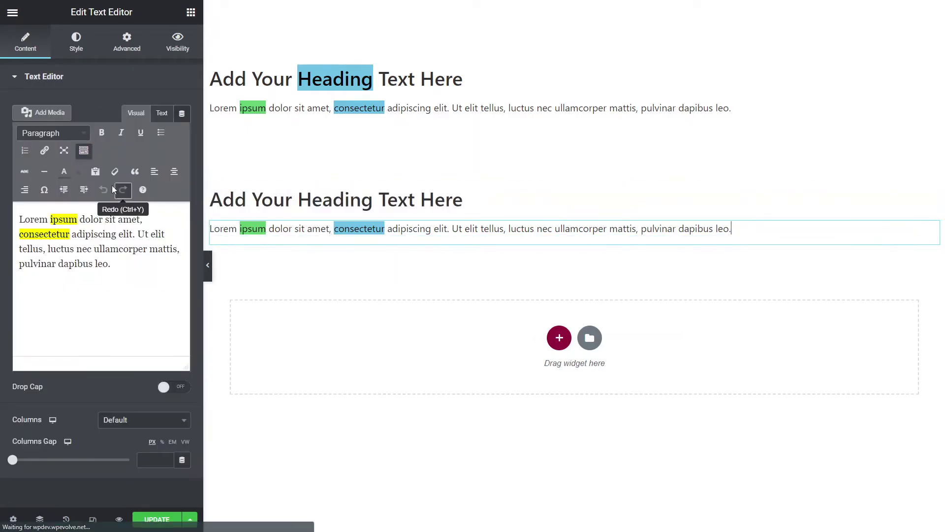
pyautogui.click(160, 113)
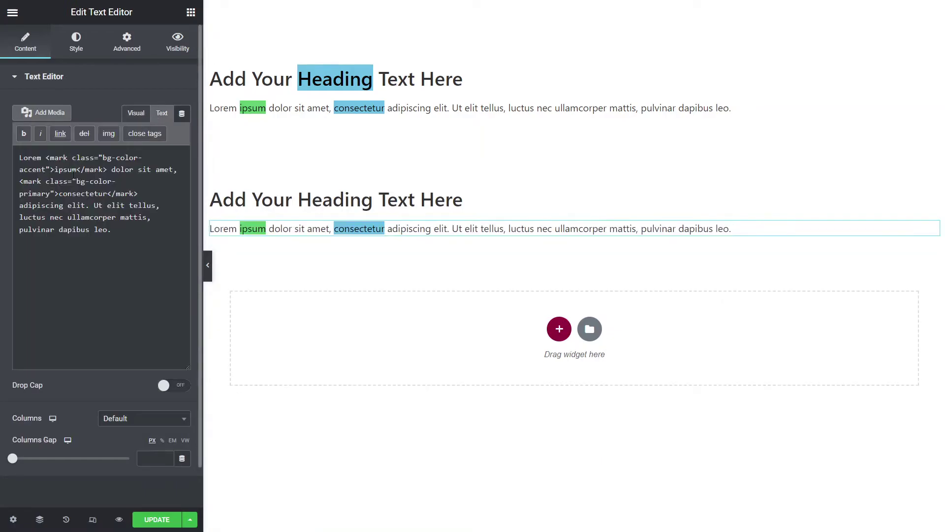
pyautogui.doubleClick(59, 158)
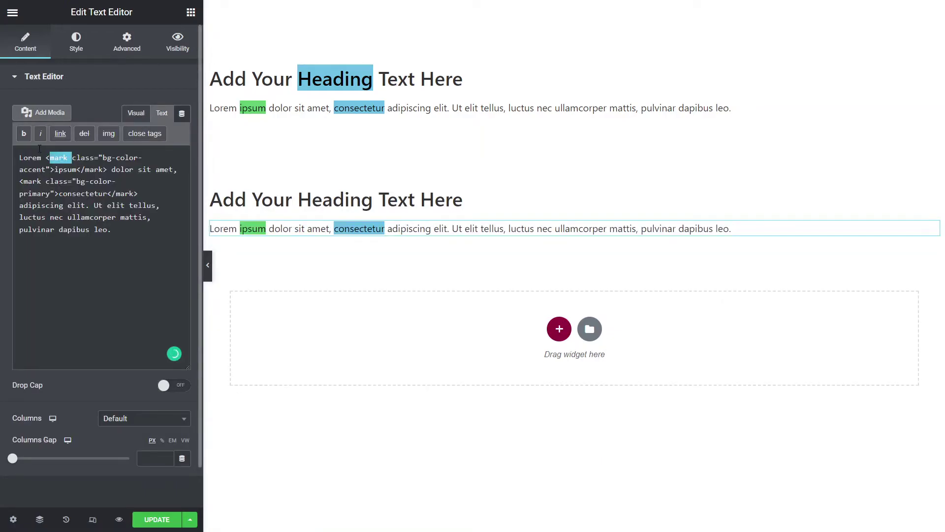
pyautogui.press('BackSpace')
pyautogui.write('slot')
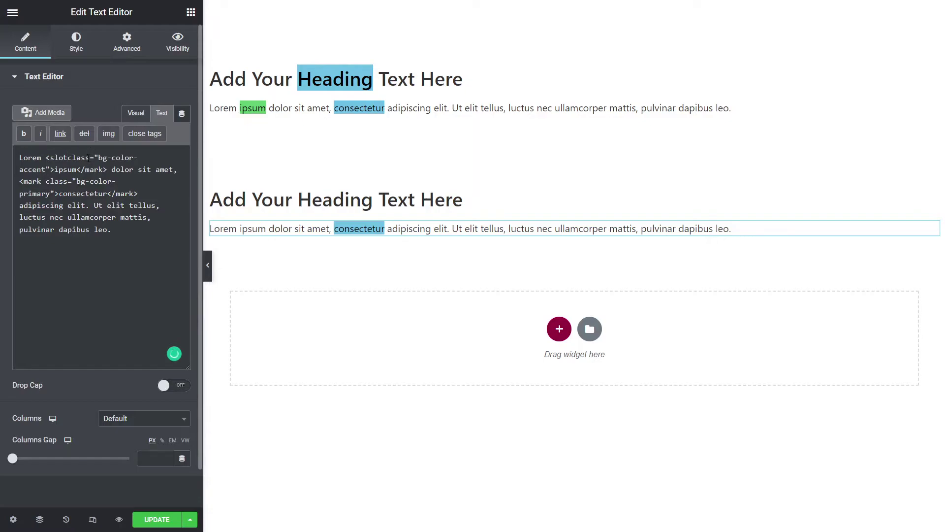
pyautogui.write('>')
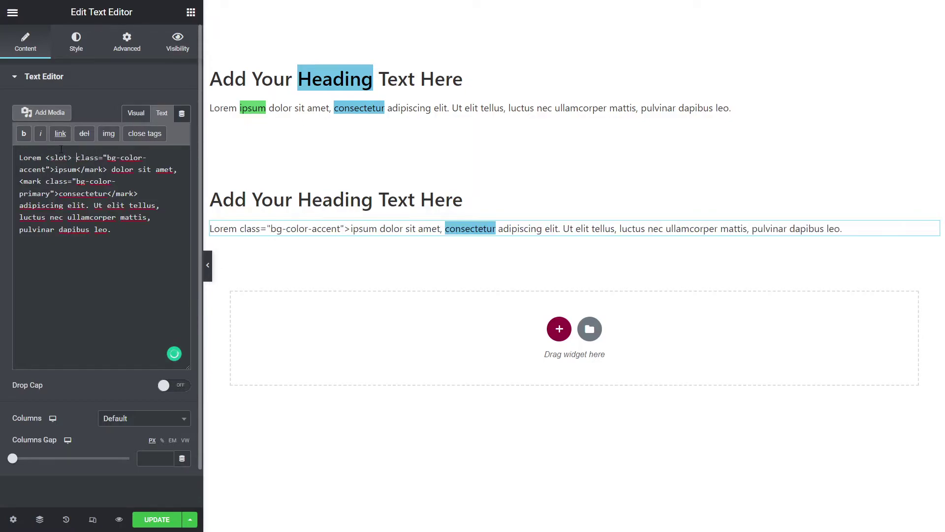
pyautogui.press('BackSpace')
pyautogui.press('BackSpace')
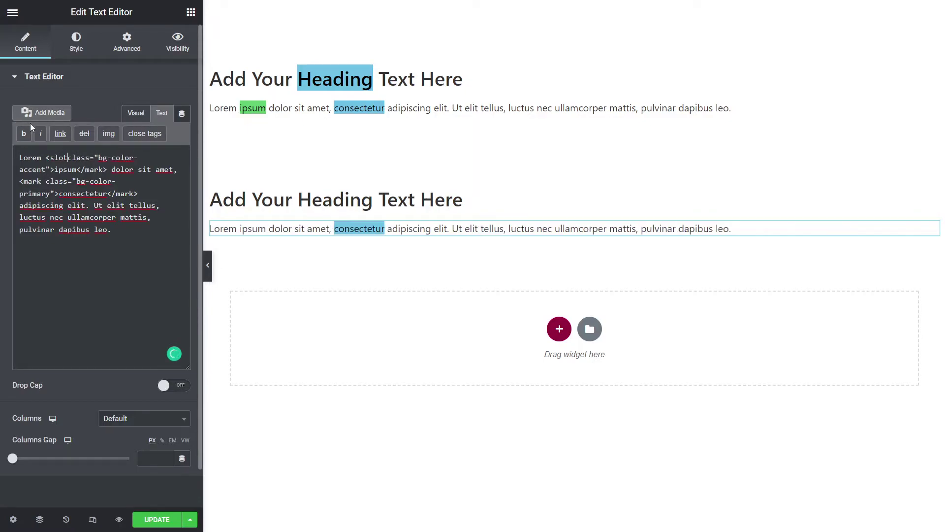
pyautogui.doubleClick(61, 157)
pyautogui.hotkey('ctrl', 'c')
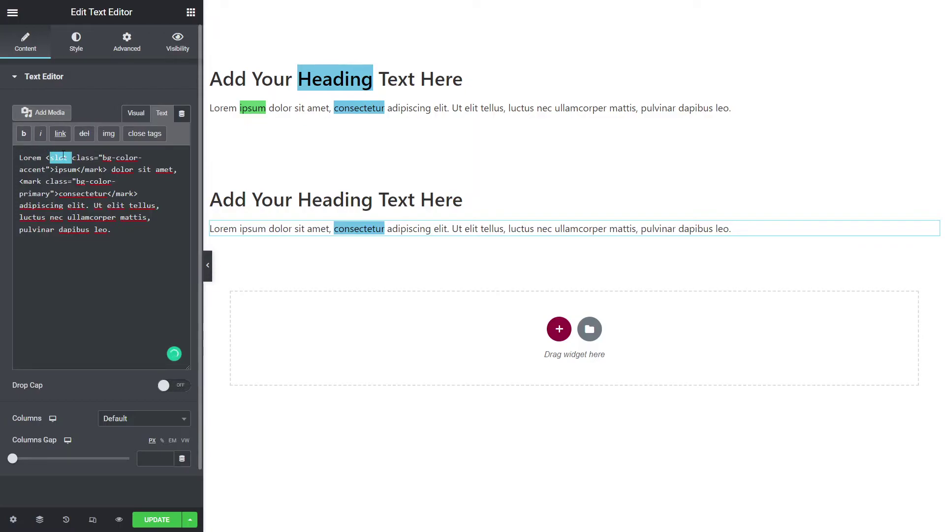
pyautogui.doubleClick(100, 169)
pyautogui.hotkey('ctrl', 'v')
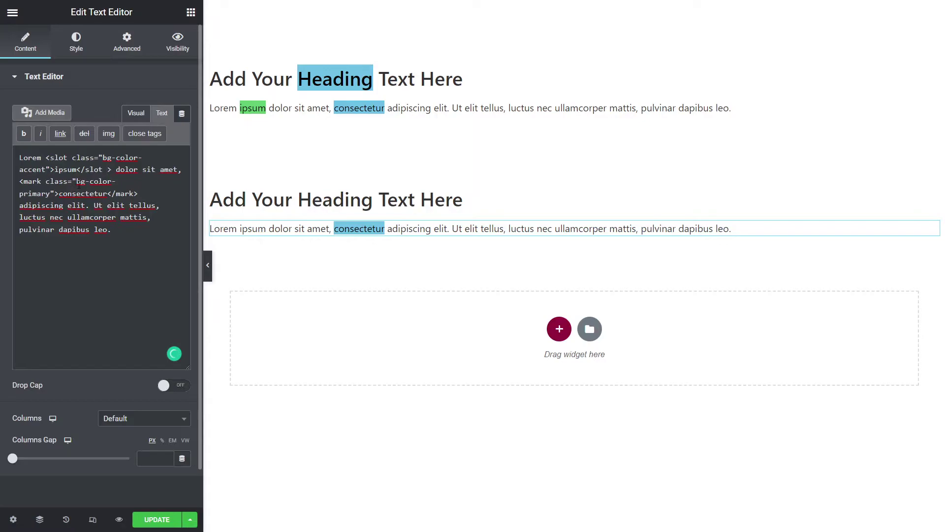
pyautogui.press('BackSpace')
# - Change the mark tags around "consectetur" in the same HTML to slot tags, keeping the bg-color-primary class
pyautogui.doubleClick(33, 182)
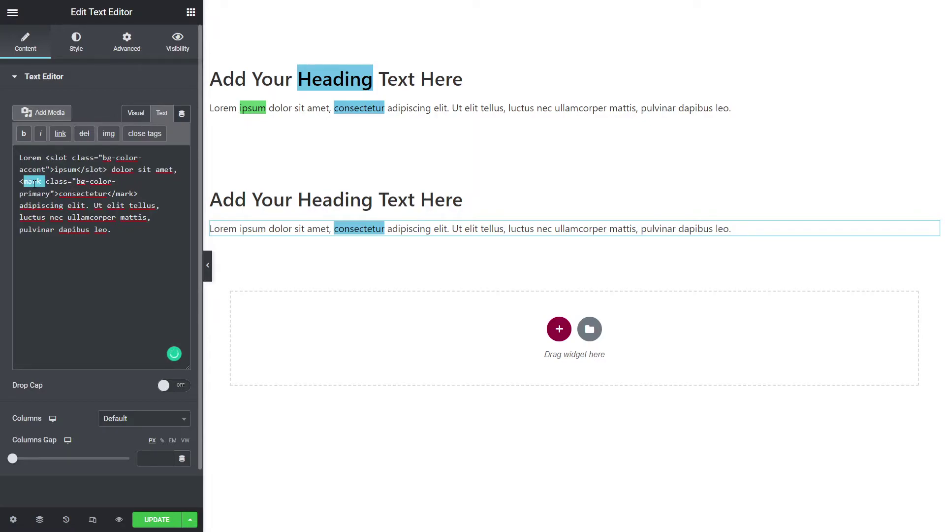
pyautogui.hotkey('ctrl', 'v')
pyautogui.doubleClick(122, 194)
pyautogui.hotkey('ctrl', 'v')
pyautogui.press('BackSpace')
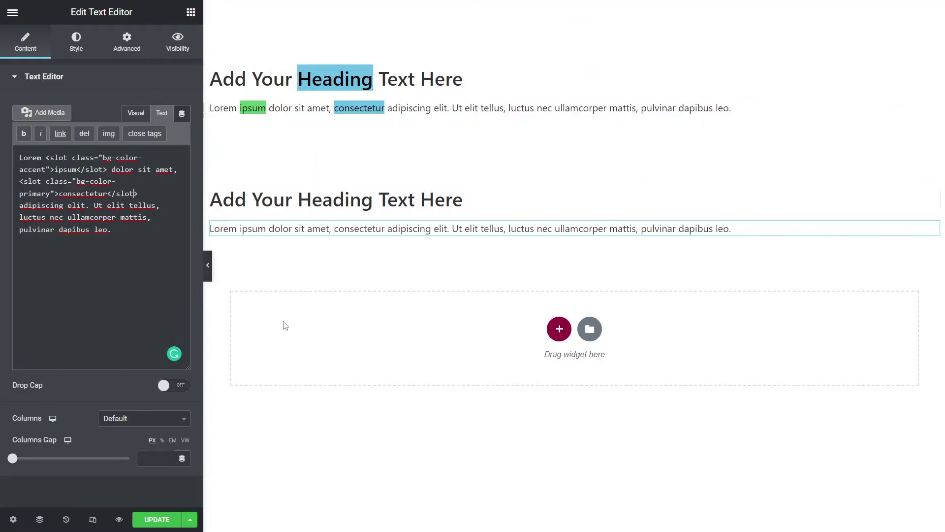
# - Check the CSS classes assigned to the lower heading in its advanced settings
pyautogui.click(289, 235)
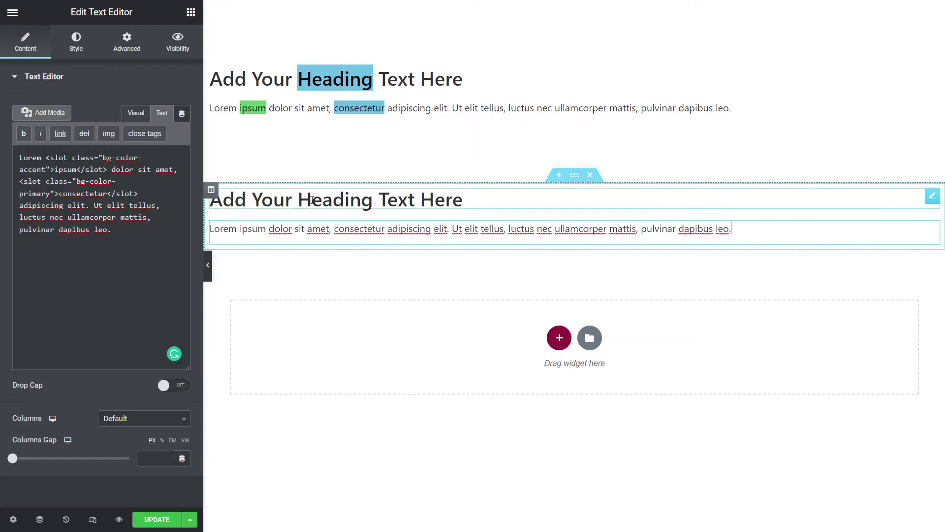
pyautogui.click(311, 200)
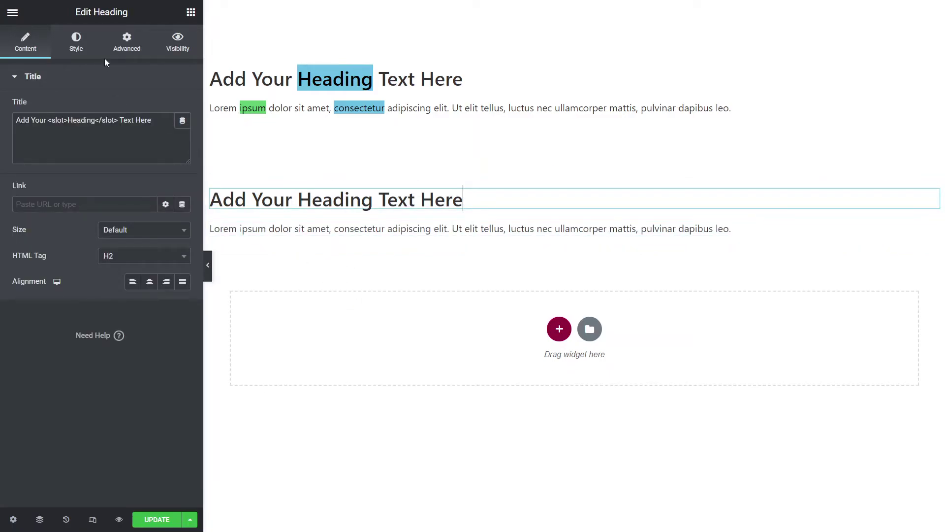
pyautogui.click(126, 45)
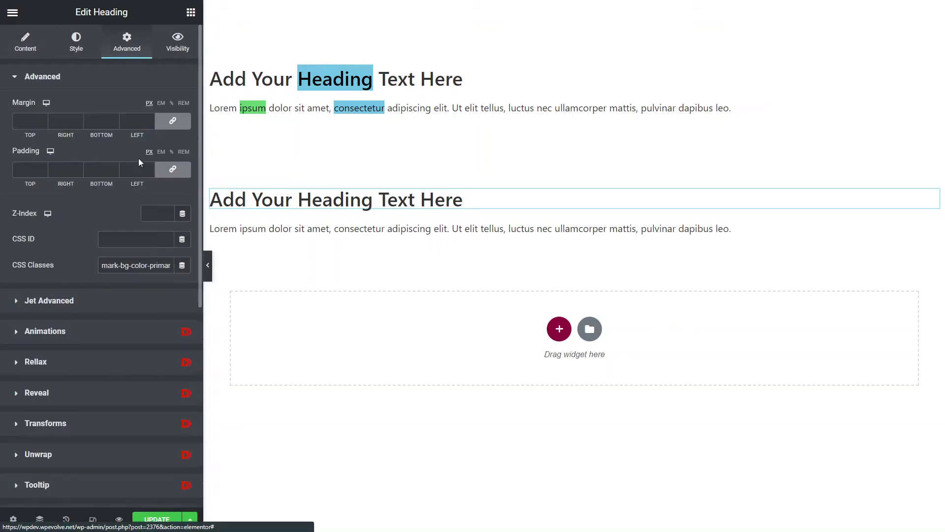
# - Open the site-wide custom CSS in the site settings and widen the editing panel
pyautogui.click(12, 18)
pyautogui.click(21, 71)
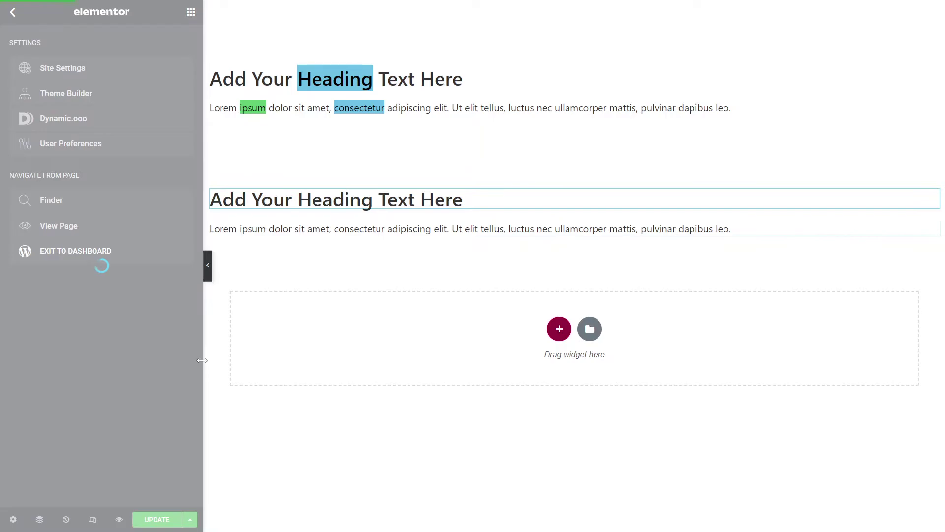
pyautogui.moveTo(202, 360); pyautogui.dragTo(334, 352)
pyautogui.click(101, 410)
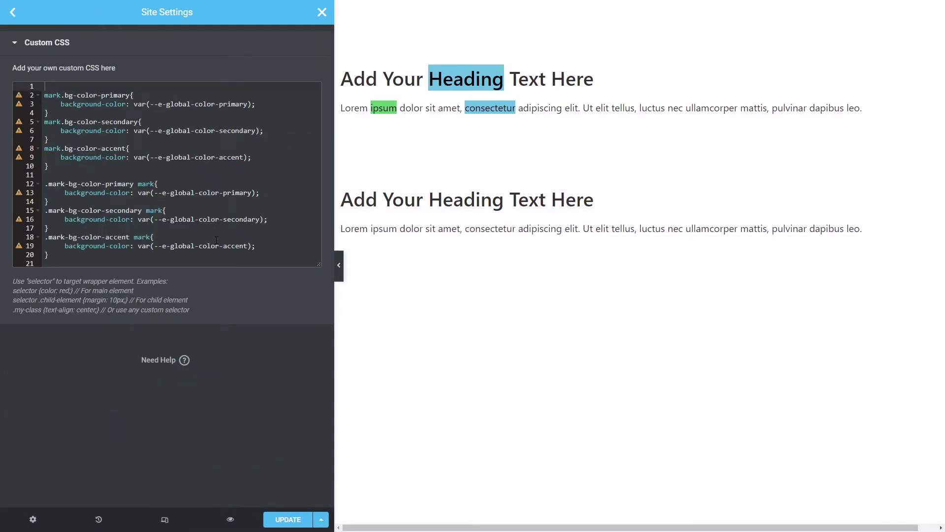
# - Duplicate the whole set of mark background-color rules below the existing ones, separated by blank lines
pyautogui.moveTo(79, 256); pyautogui.dragTo(50, 167)
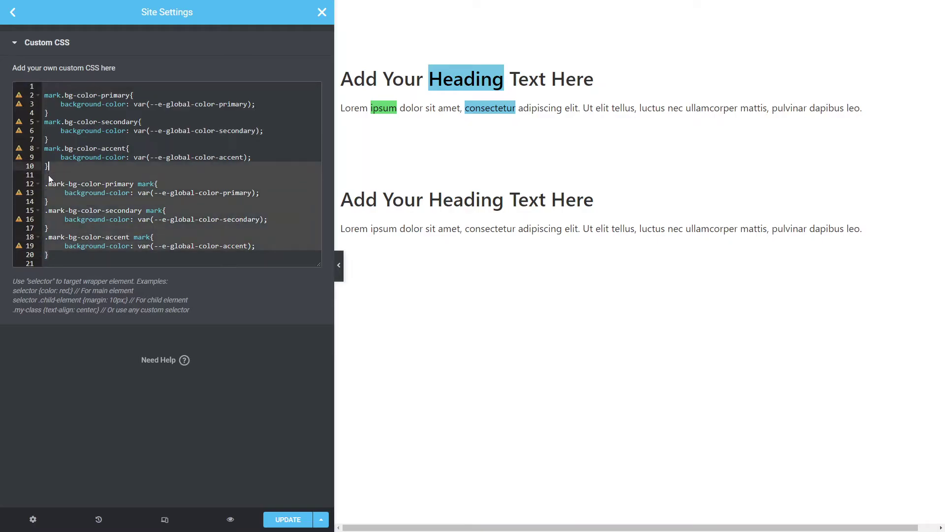
pyautogui.click(78, 255)
pyautogui.hotkey('ctrl', 'a')
pyautogui.hotkey('ctrl', 'c')
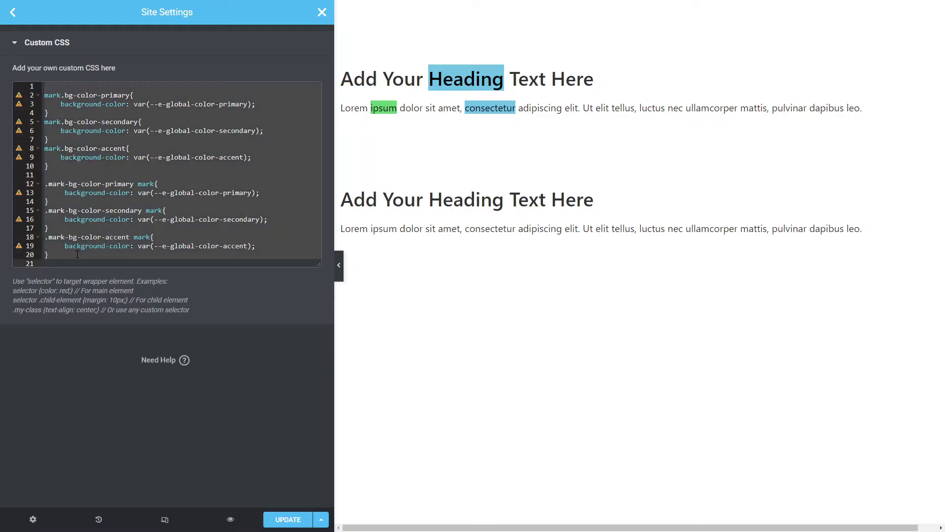
pyautogui.click(61, 255)
pyautogui.press('Return')
pyautogui.press('Return')
pyautogui.press('Return')
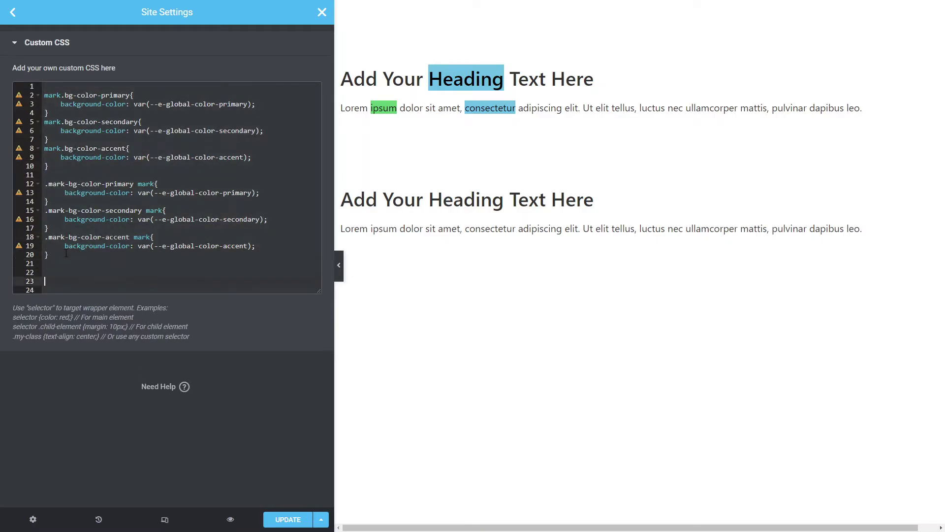
pyautogui.hotkey('ctrl', 'v')
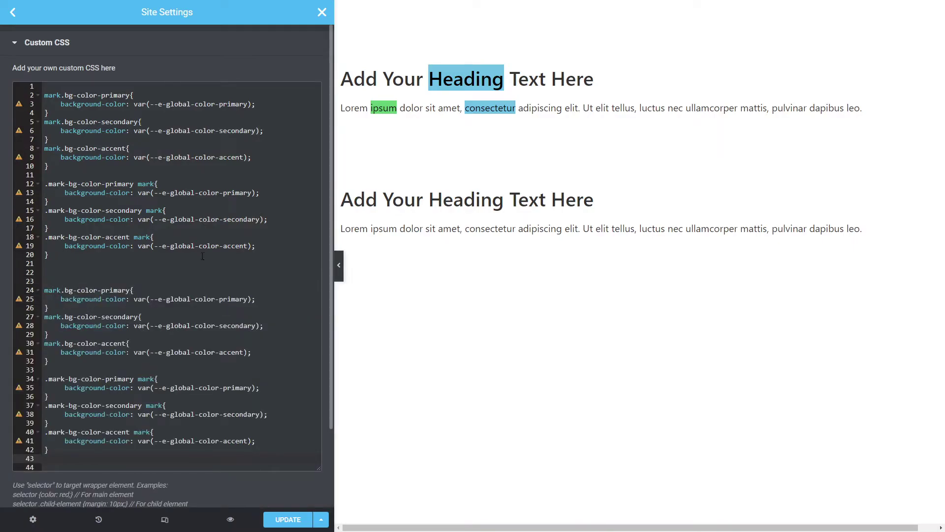
# - Change the mark element to slot in the duplicated primary, secondary and accent tag selectors
pyautogui.click(46, 291)
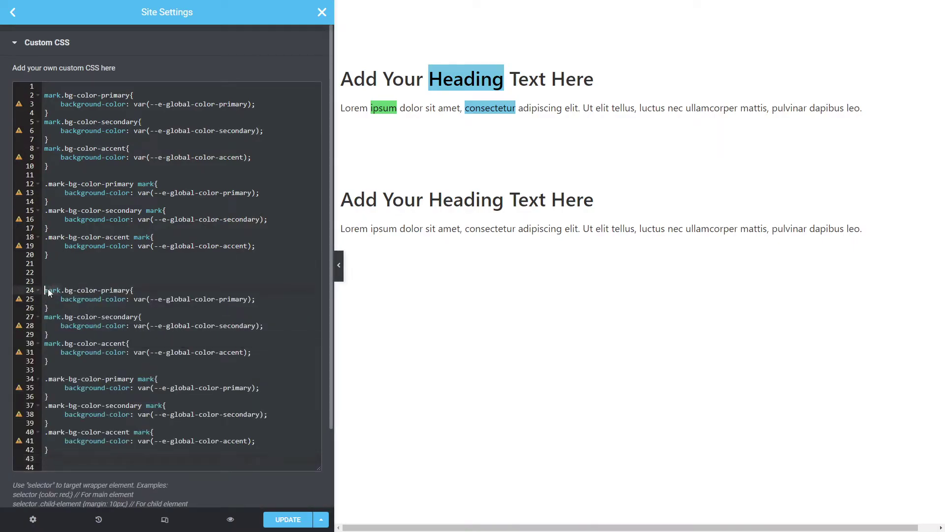
pyautogui.doubleClick(52, 291)
pyautogui.write('slot')
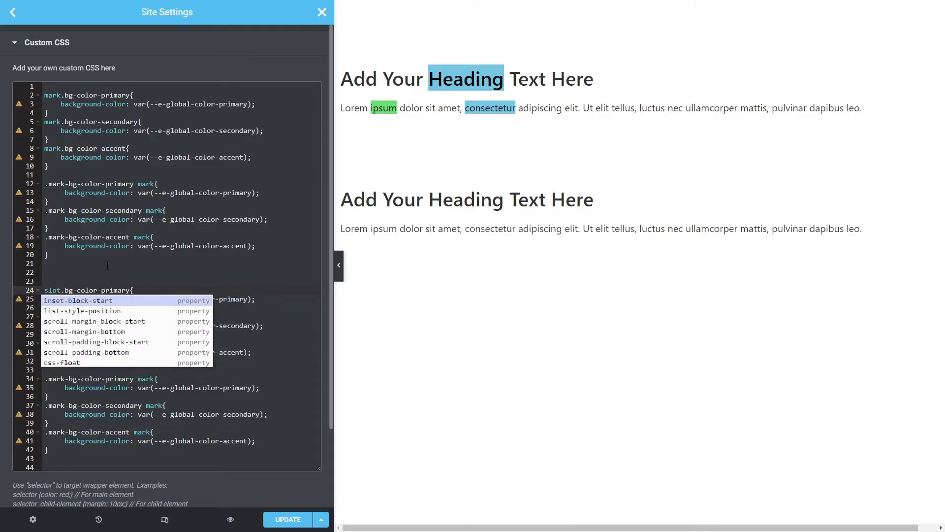
pyautogui.click(73, 264)
pyautogui.doubleClick(52, 290)
pyautogui.hotkey('ctrl', 'c')
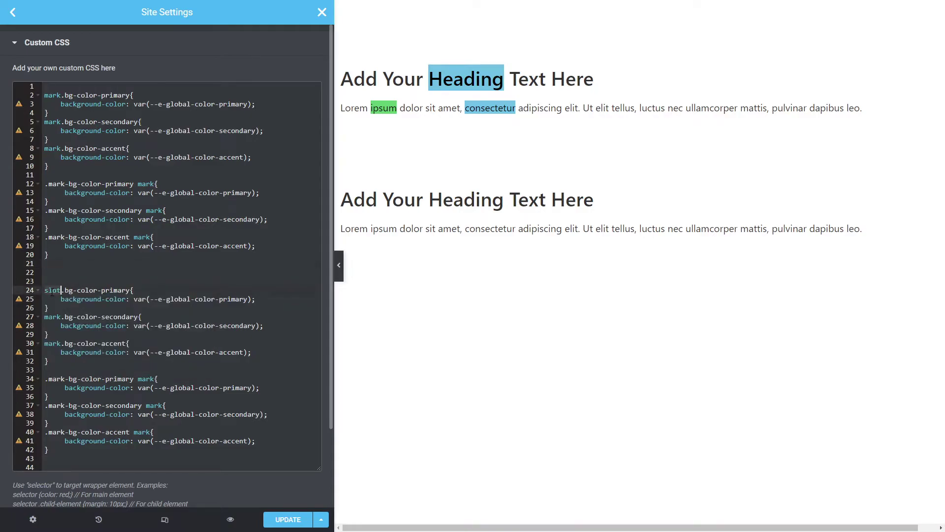
pyautogui.doubleClick(52, 317)
pyautogui.hotkey('ctrl', 'v')
pyautogui.doubleClick(57, 344)
pyautogui.hotkey('ctrl', 'v')
# - Replace the mark prefix with slot in the duplicated wrapper class names for primary, secondary and accent
pyautogui.doubleClick(57, 379)
pyautogui.hotkey('ctrl', 'v')
pyautogui.doubleClick(54, 406)
pyautogui.hotkey('ctrl', 'v')
pyautogui.doubleClick(52, 432)
pyautogui.hotkey('ctrl', 'v')
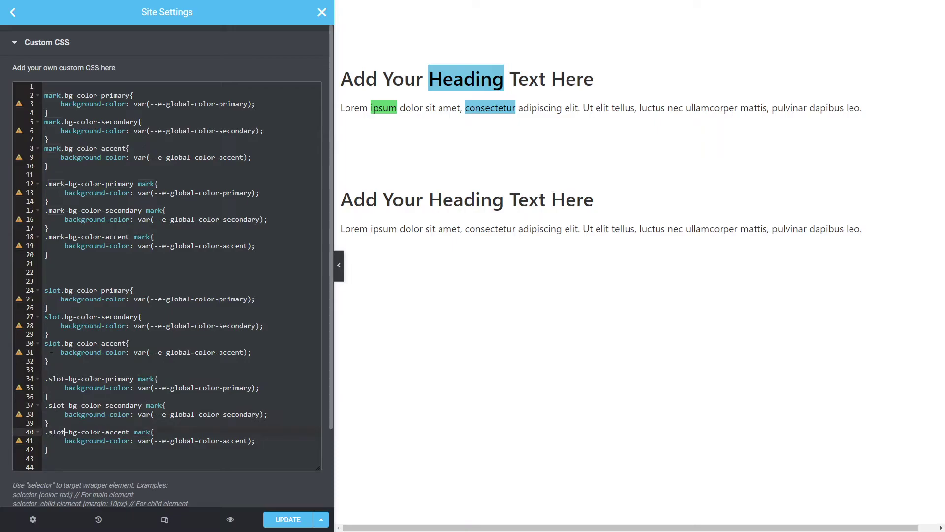
# - Remove "bg-" from the three slot tag selectors so they read slot.color-primary, slot.color-secondary and slot.color-accent
pyautogui.click(79, 292)
pyautogui.press('BackSpace')
pyautogui.press('BackSpace')
pyautogui.press('BackSpace')
pyautogui.click(77, 318)
pyautogui.press('BackSpace')
pyautogui.press('BackSpace')
pyautogui.press('BackSpace')
pyautogui.click(77, 344)
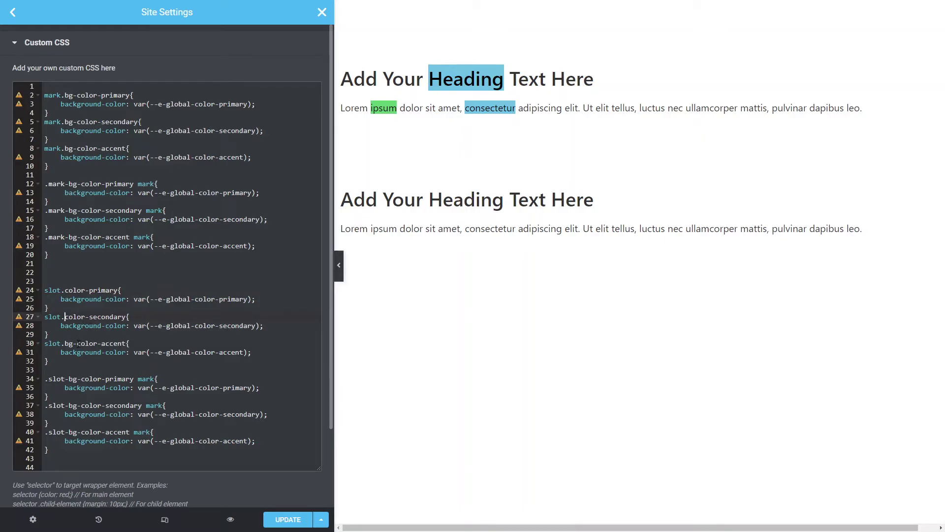
pyautogui.press('BackSpace')
pyautogui.press('BackSpace')
pyautogui.press('BackSpace')
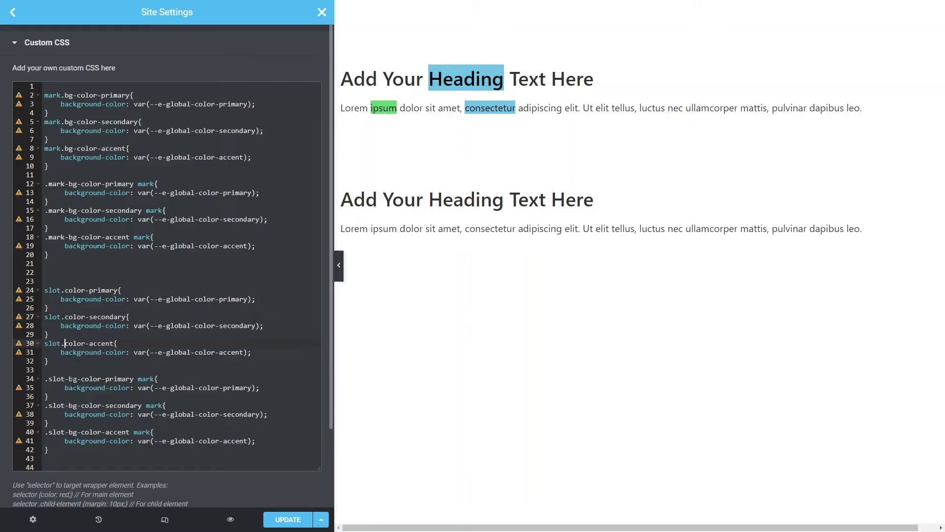
# - Remove "bg-" from the three wrapper classes, giving .slot-color-primary, .slot-color-secondary and .slot-color-accent
pyautogui.click(80, 378)
pyautogui.press('BackSpace')
pyautogui.press('BackSpace')
pyautogui.press('BackSpace')
pyautogui.click(78, 406)
pyautogui.press('BackSpace')
pyautogui.press('BackSpace')
pyautogui.press('BackSpace')
pyautogui.click(76, 432)
pyautogui.press('BackSpace')
pyautogui.press('BackSpace')
pyautogui.press('BackSpace')
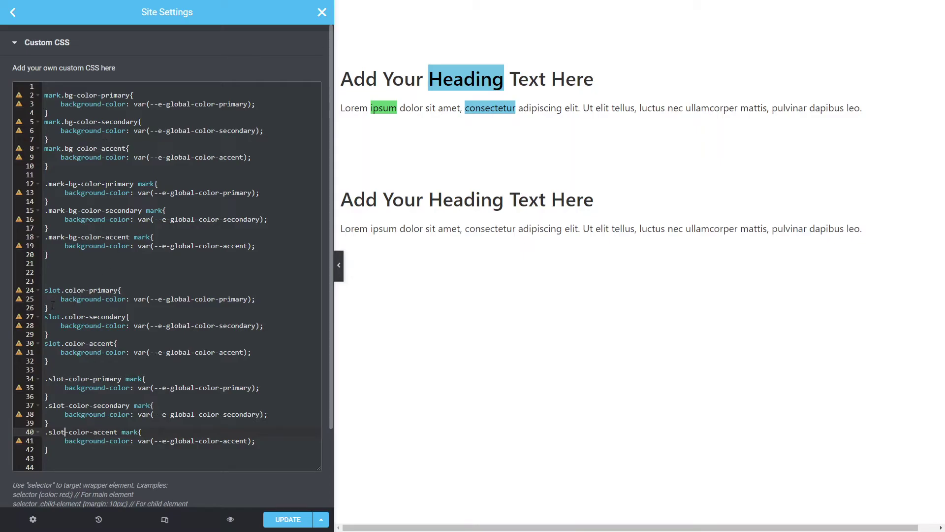
# - Change the background-color property to color in the slot.color-primary, slot.color-secondary and slot.color-accent rules
pyautogui.click(49, 291)
pyautogui.moveTo(106, 300); pyautogui.dragTo(60, 301)
pyautogui.press('BackSpace')
pyautogui.moveTo(105, 326); pyautogui.dragTo(60, 326)
pyautogui.press('BackSpace')
pyautogui.moveTo(109, 352); pyautogui.dragTo(60, 353)
pyautogui.press('BackSpace')
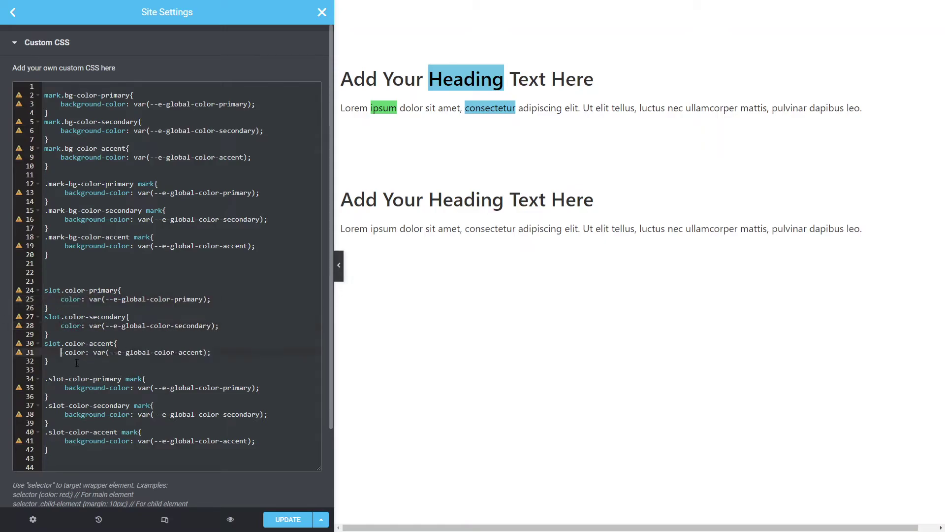
# - Change the background-color property to color in the .slot-color-primary, .slot-color-secondary and .slot-color-accent rules
pyautogui.moveTo(113, 387); pyautogui.dragTo(64, 388)
pyautogui.press('BackSpace')
pyautogui.press('Delete')
pyautogui.moveTo(109, 414); pyautogui.dragTo(65, 414)
pyautogui.press('BackSpace')
pyautogui.moveTo(109, 441); pyautogui.dragTo(64, 441)
pyautogui.press('BackSpace')
pyautogui.click(121, 276)
pyautogui.click(118, 290)
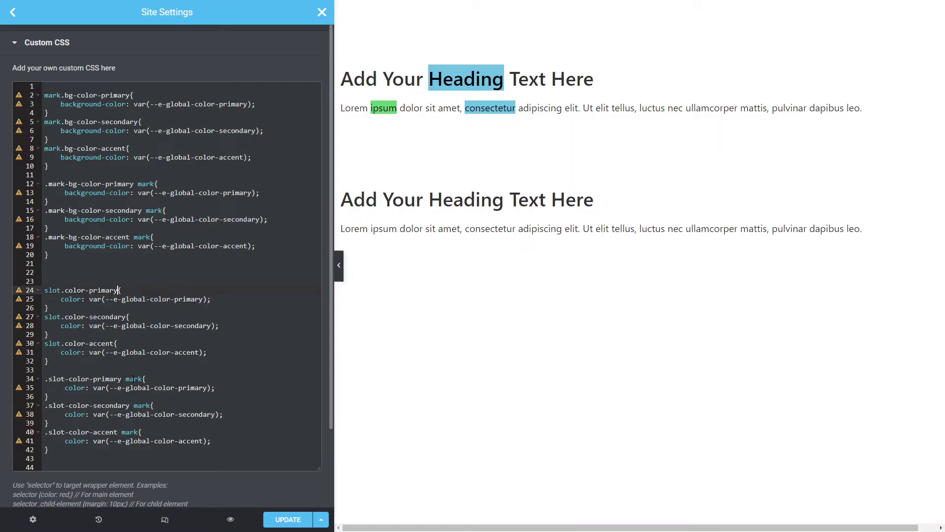
# - Replace the descendant mark element with slot in the three .slot-color wrapper selectors
pyautogui.doubleClick(134, 379)
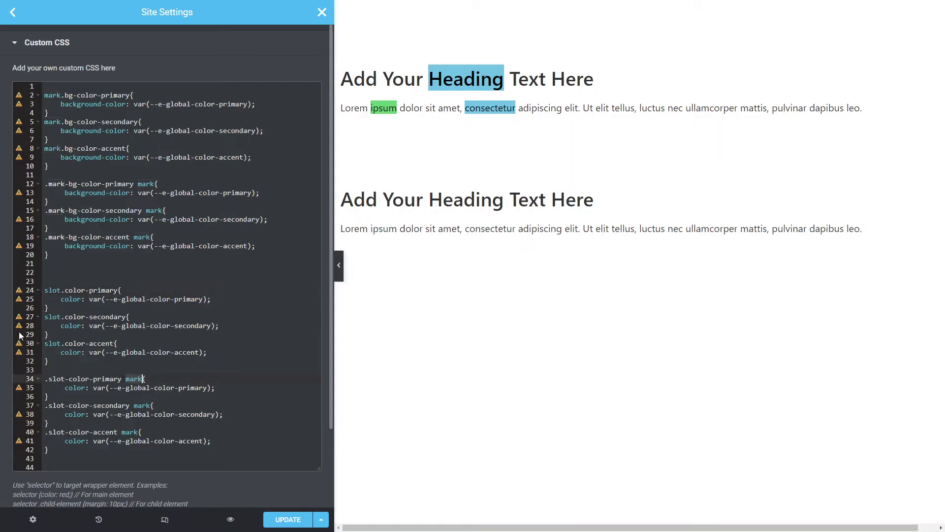
pyautogui.doubleClick(52, 317)
pyautogui.hotkey('ctrl', 'c')
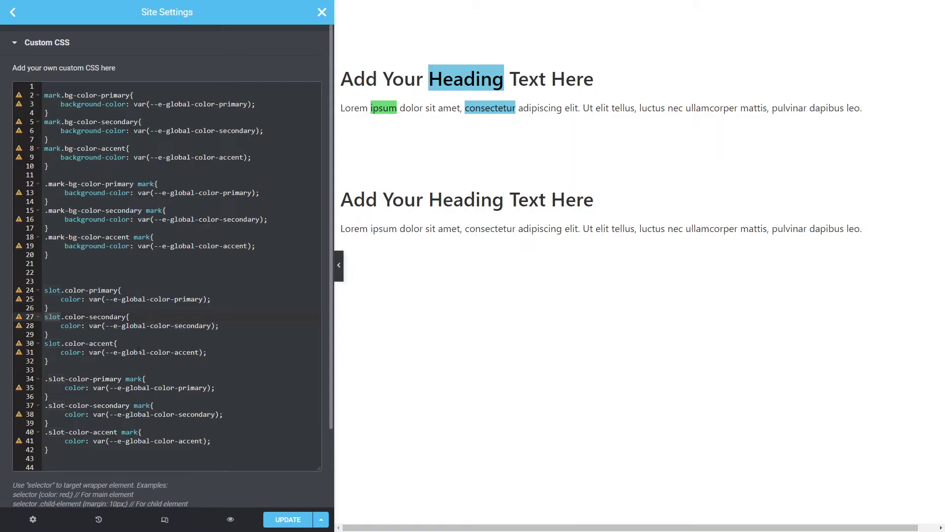
pyautogui.doubleClick(133, 379)
pyautogui.hotkey('ctrl', 'v')
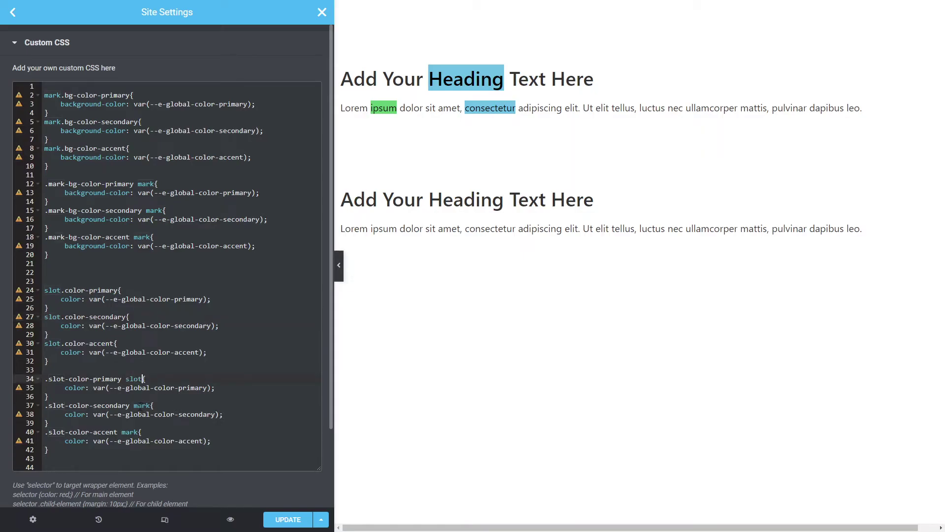
pyautogui.doubleClick(140, 405)
pyautogui.hotkey('ctrl', 'v')
pyautogui.doubleClick(130, 432)
pyautogui.hotkey('ctrl', 'v')
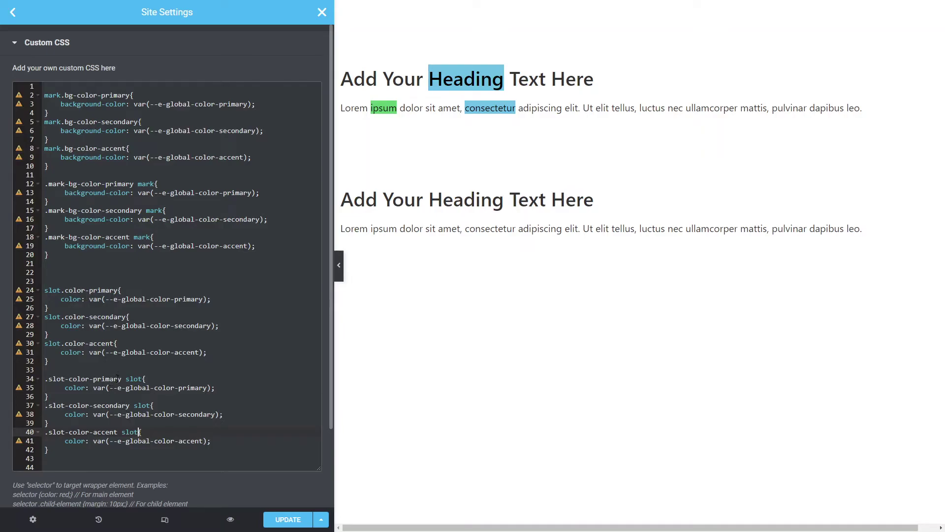
# - Copy the slot-color-primary class name, save the custom CSS and close the site settings
pyautogui.moveTo(125, 377); pyautogui.dragTo(48, 380)
pyautogui.hotkey('ctrl', 'c')
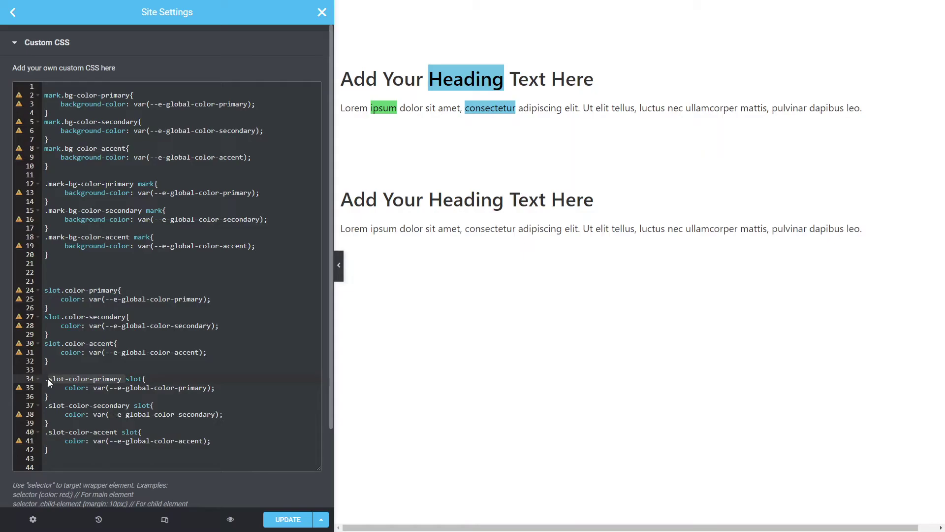
pyautogui.click(282, 519)
pyautogui.click(322, 13)
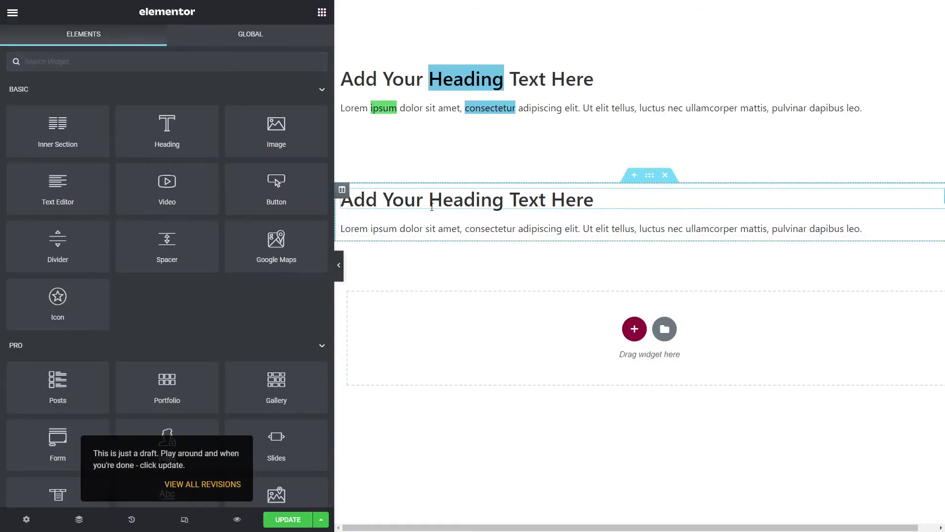
# - Replace the lower heading's CSS class with slot-color-primary and switch it to slot-color-accent
pyautogui.click(432, 207)
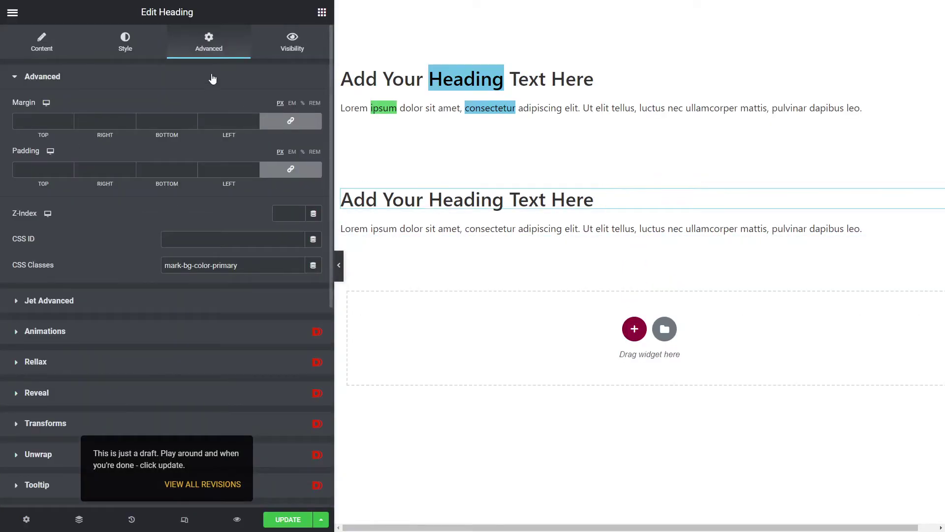
pyautogui.click(42, 41)
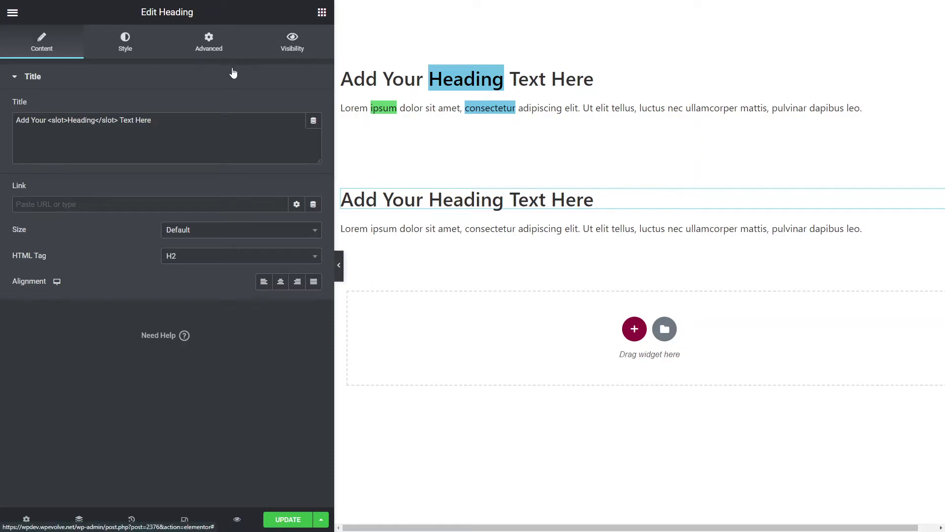
pyautogui.click(210, 46)
pyautogui.tripleClick(232, 267)
pyautogui.hotkey('ctrl', 'v')
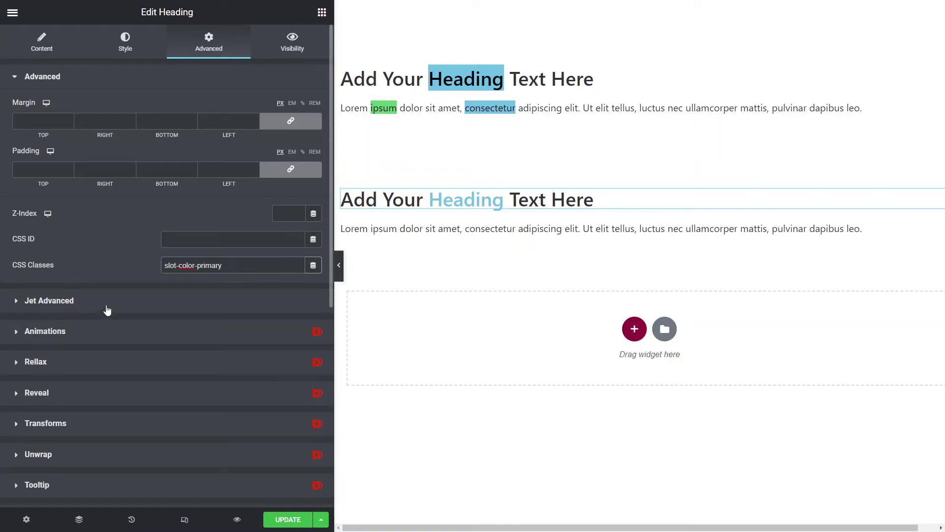
pyautogui.doubleClick(198, 264)
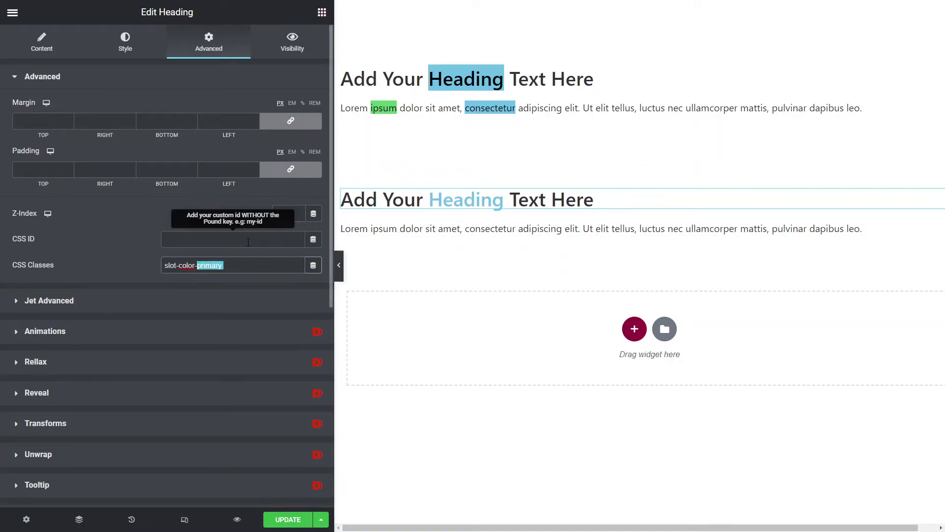
pyautogui.write('accent')
# - Wrap the word "Lorem" in slot tags in the lower text editor's HTML
pyautogui.click(465, 228)
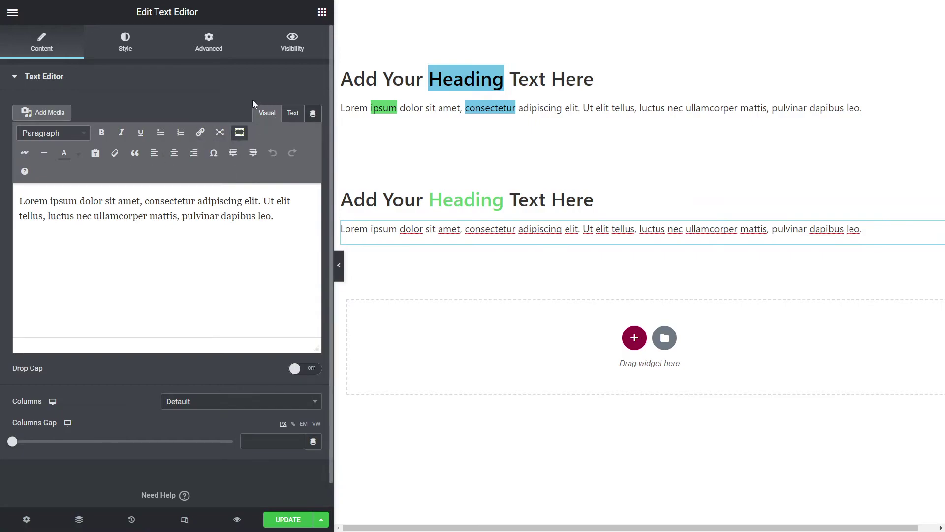
pyautogui.click(293, 113)
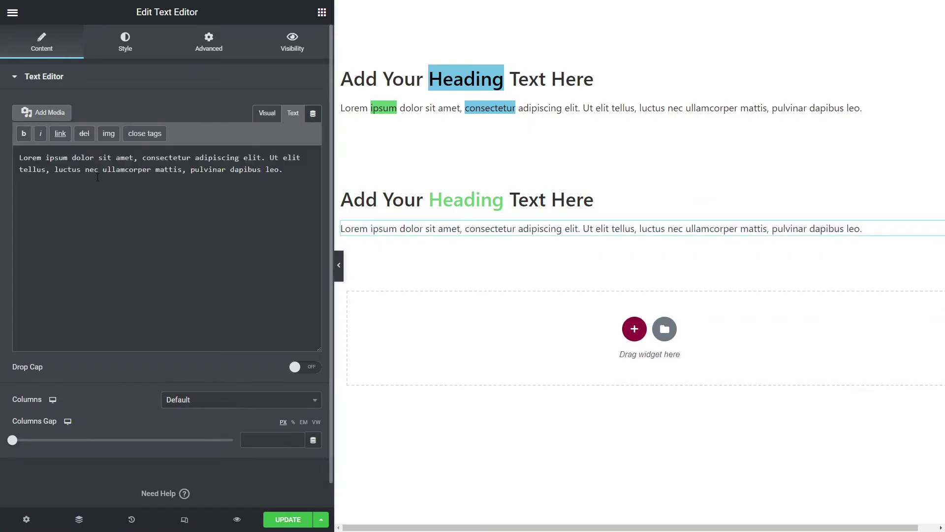
pyautogui.click(268, 114)
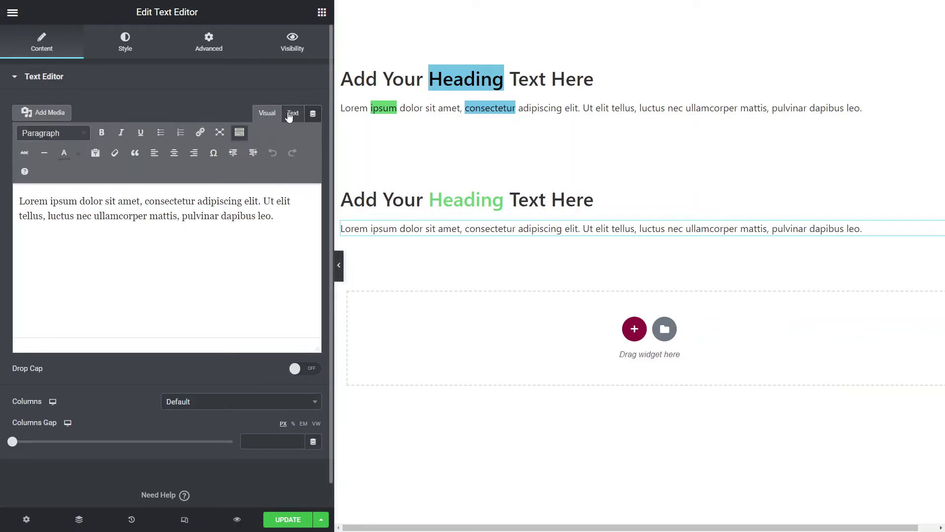
pyautogui.click(293, 113)
pyautogui.click(20, 157)
pyautogui.write('<slot>Lorem')
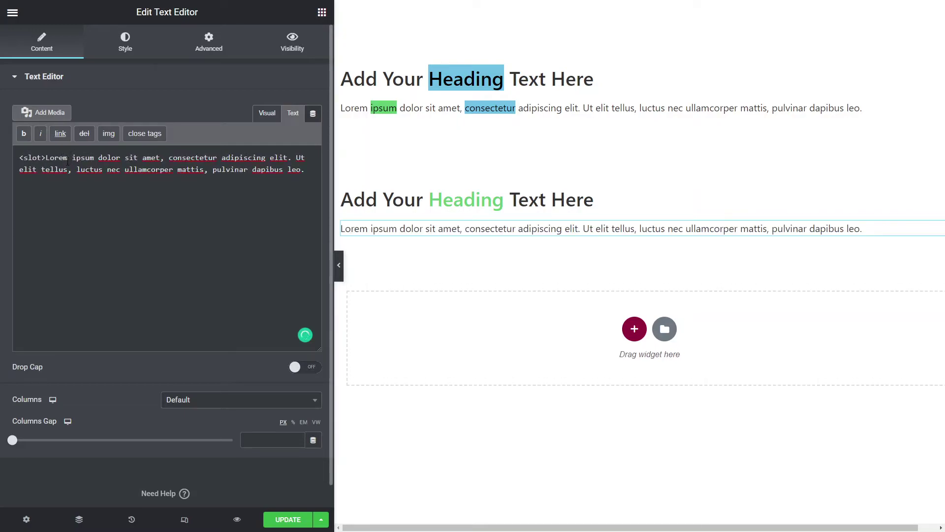
pyautogui.write('</slot>')
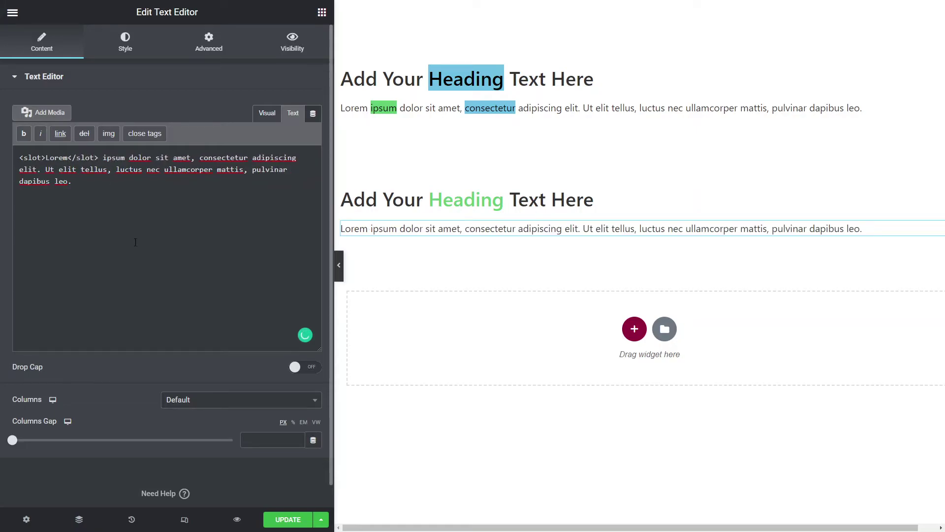
# - Assign the slot-color-primary CSS class to the lower text editor
pyautogui.click(207, 44)
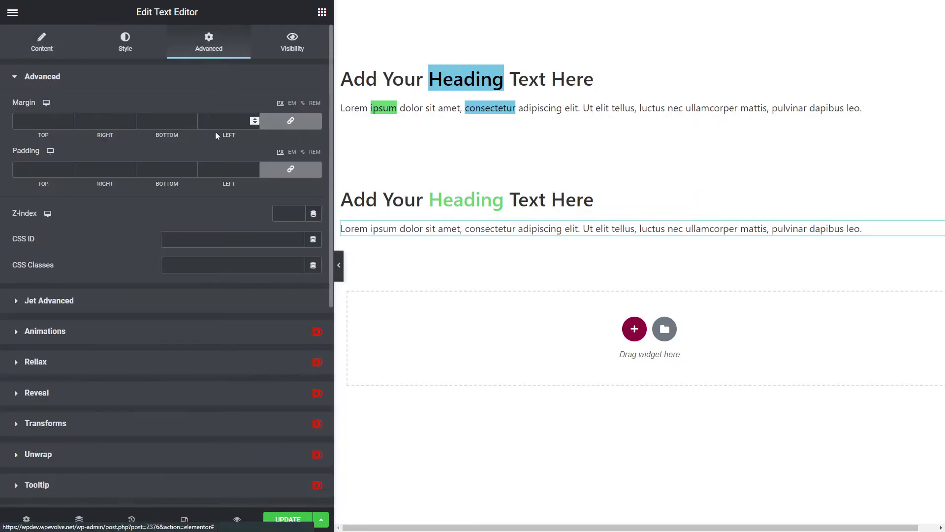
pyautogui.click(212, 264)
pyautogui.hotkey('ctrl', 'v')
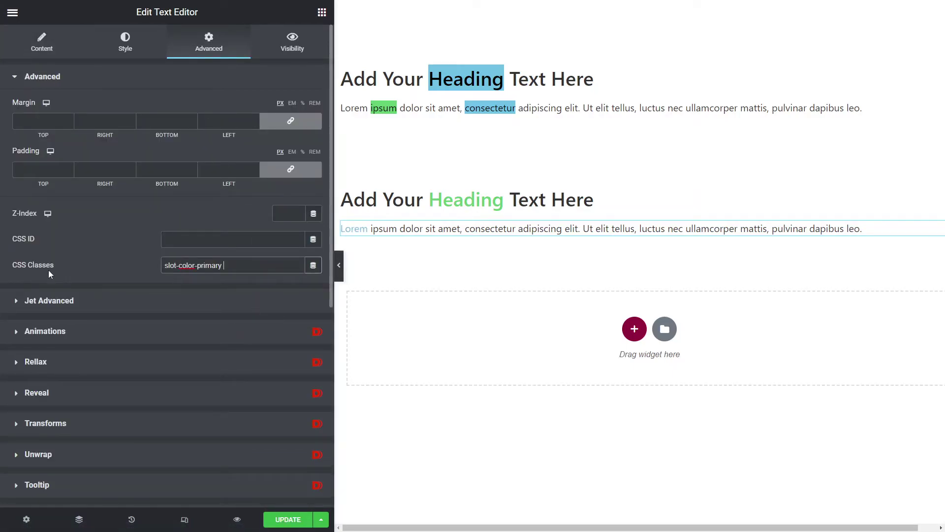
# - Check the lower text editor's HTML source for the slot tags around "Lorem"
pyautogui.click(360, 230)
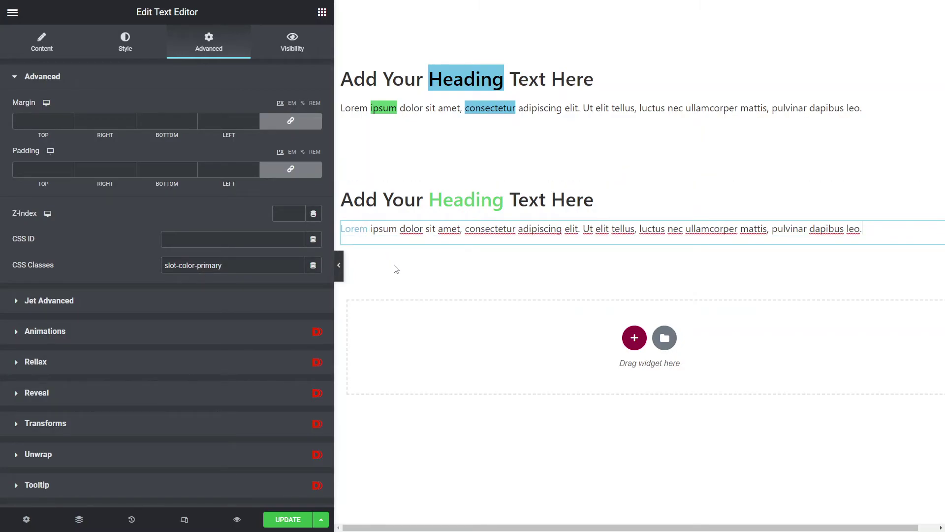
pyautogui.click(42, 48)
pyautogui.click(293, 113)
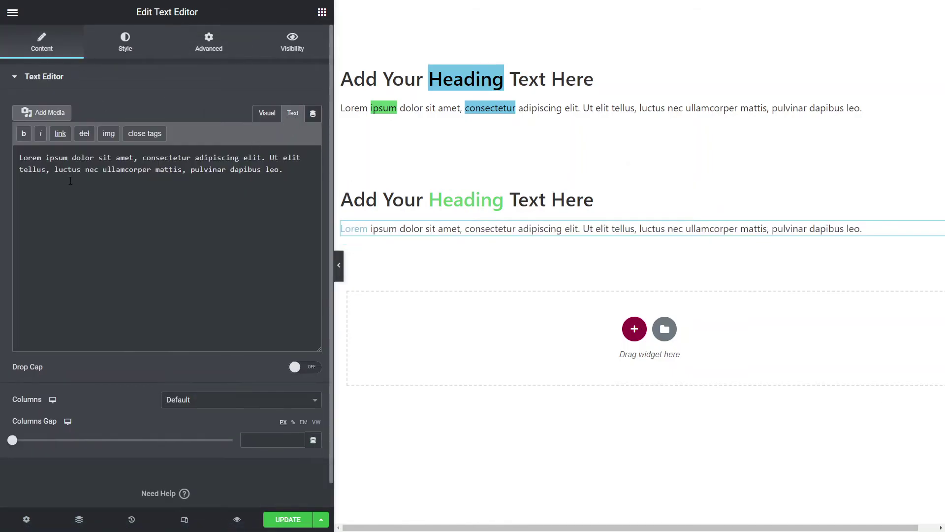
pyautogui.click(174, 196)
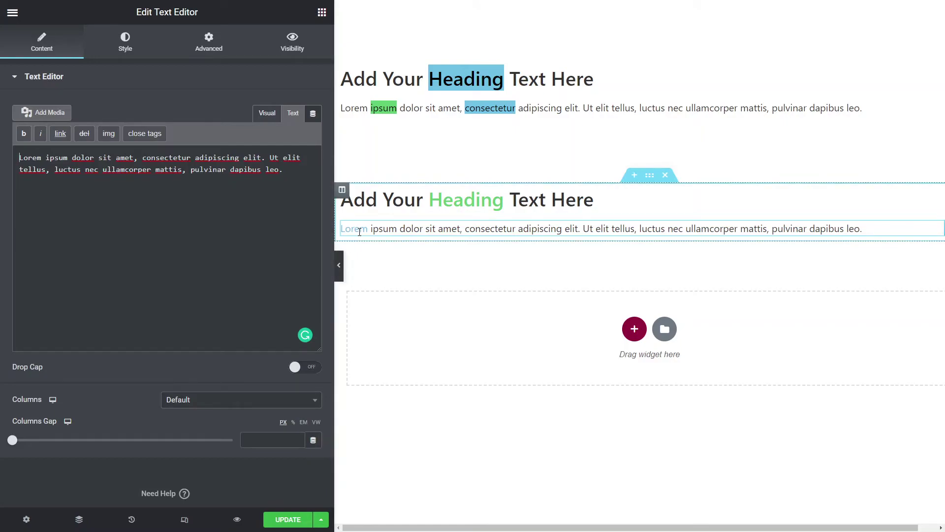
# - Compare the lower text editor's visual and HTML views and update the page
pyautogui.click(129, 170)
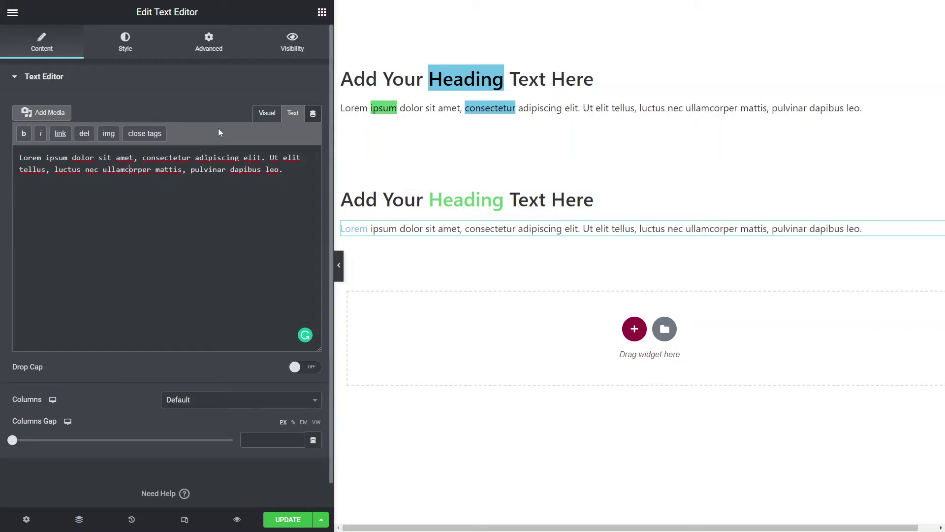
pyautogui.click(266, 113)
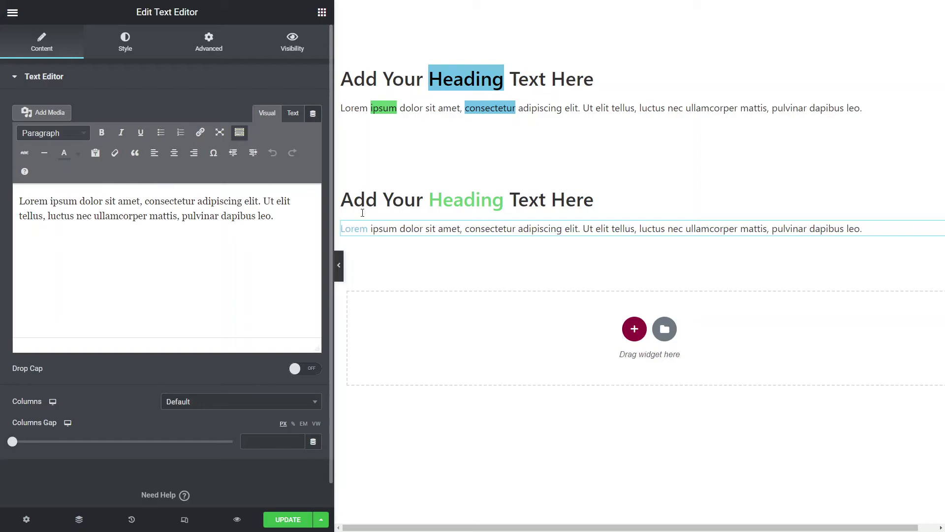
pyautogui.click(433, 230)
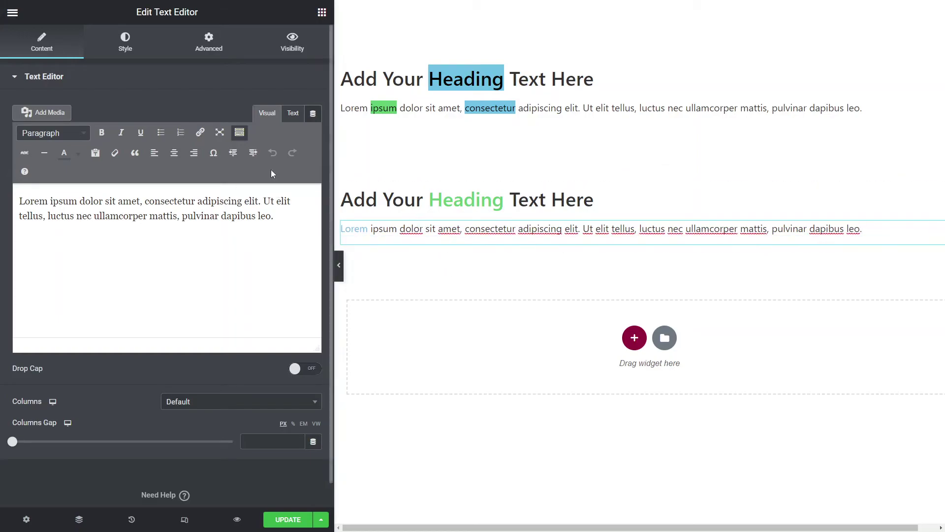
pyautogui.click(293, 114)
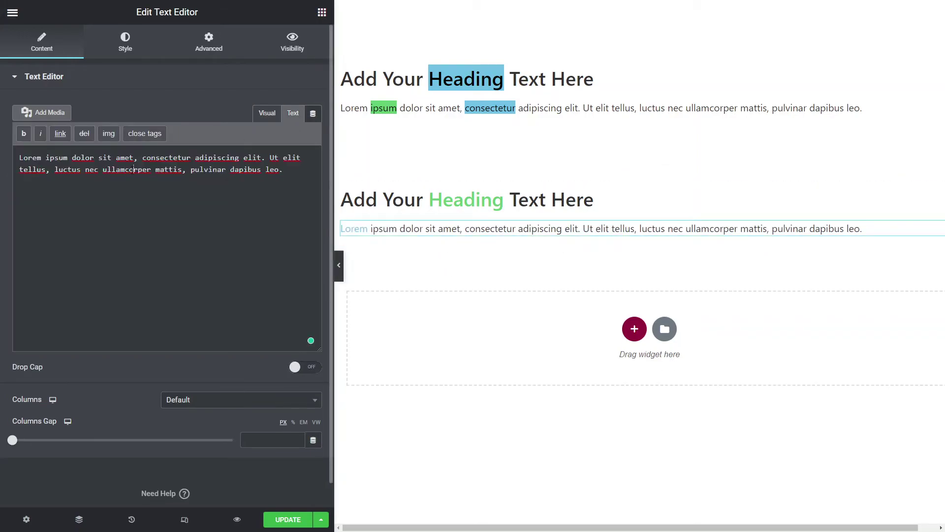
pyautogui.moveTo(149, 170); pyautogui.dragTo(152, 170)
pyautogui.click(295, 520)
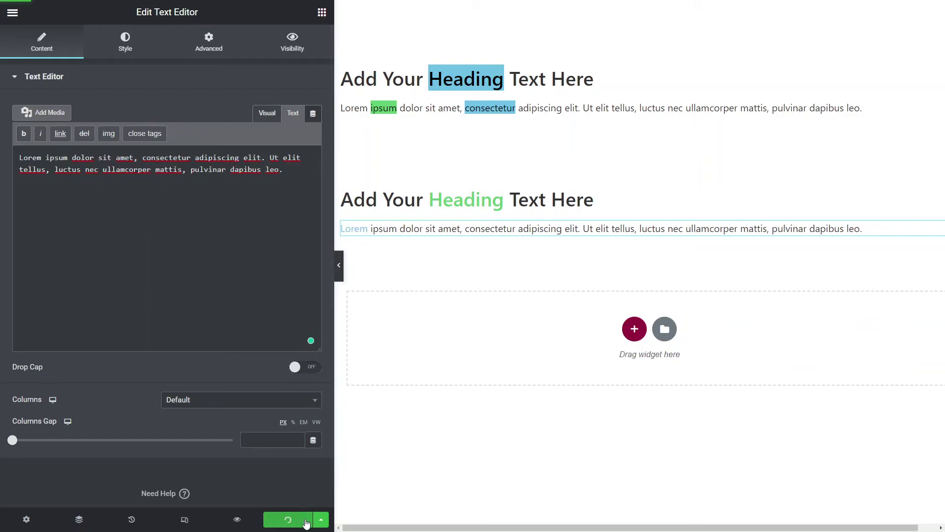
pyautogui.click(403, 468)
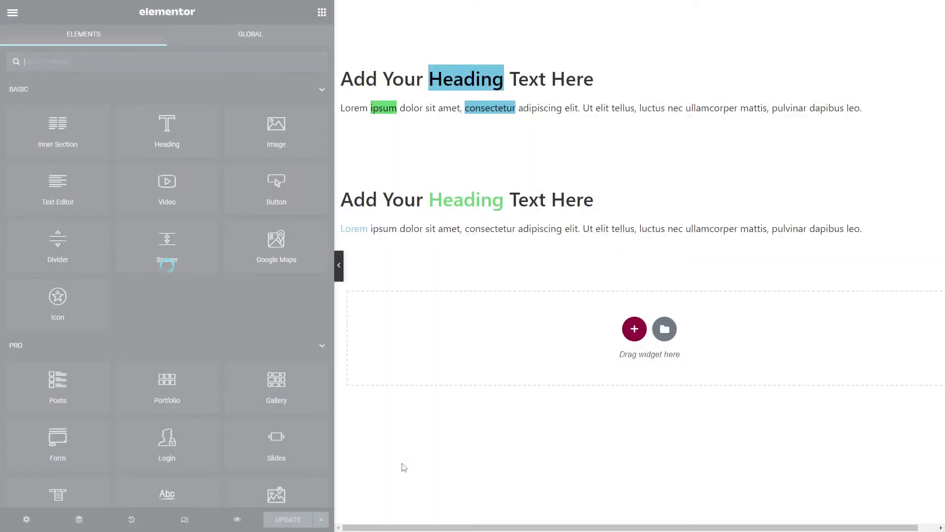
# - Wrap "Lorem" in the lower text editor's HTML as <slot >Lorem</slot >, with a space before each closing bracket
pyautogui.click(361, 236)
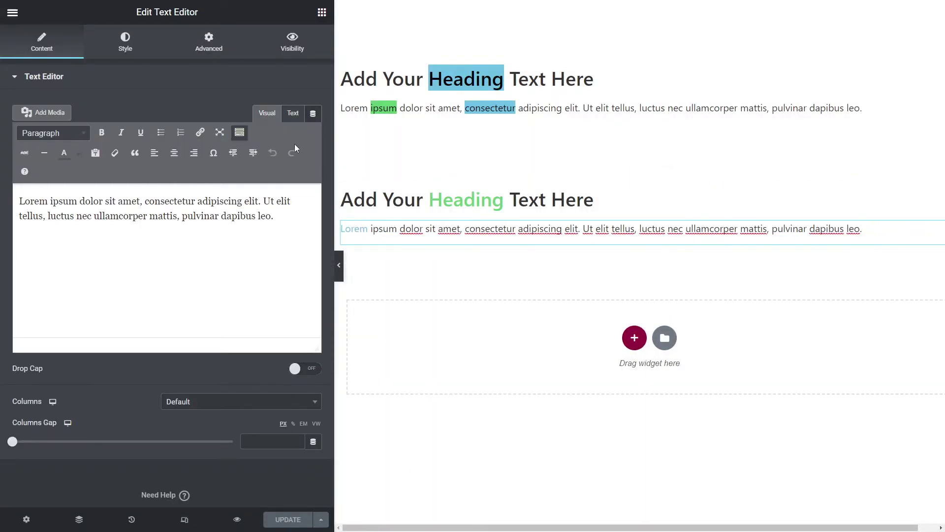
pyautogui.click(293, 113)
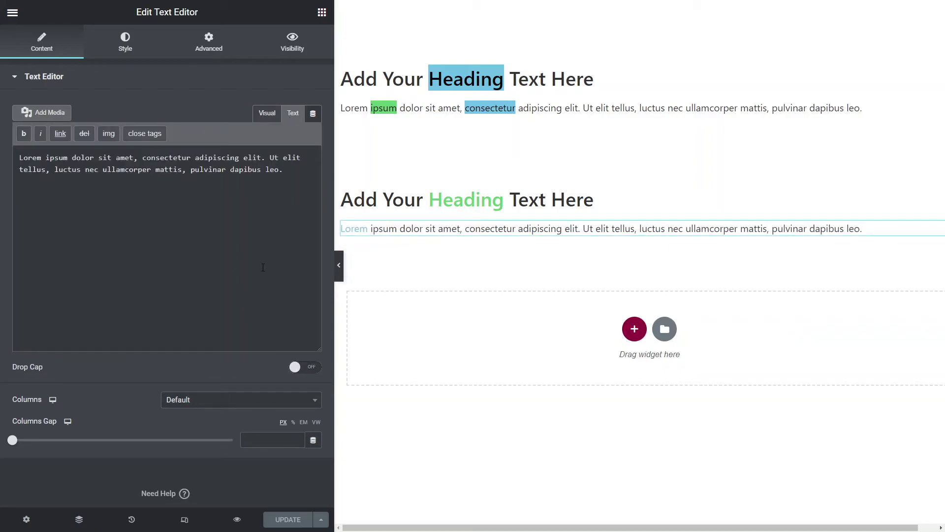
pyautogui.click(50, 169)
pyautogui.write('<slot>')
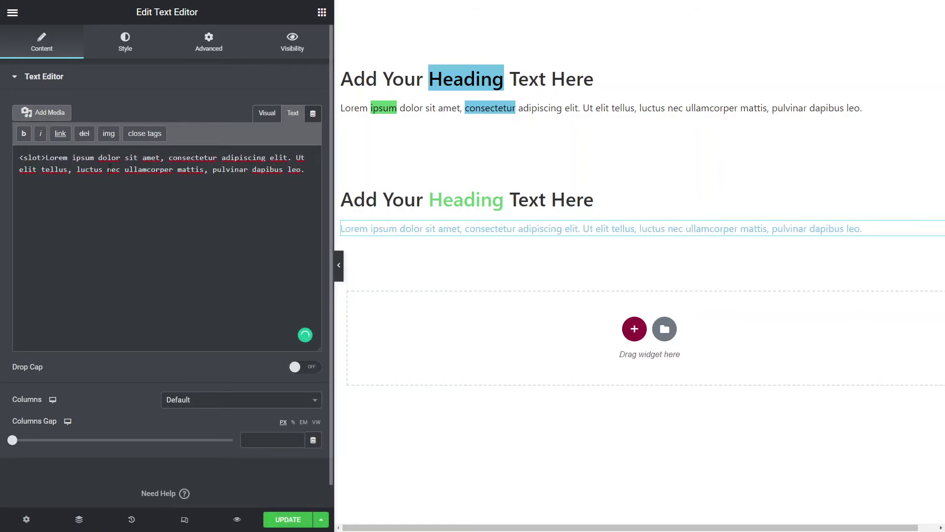
pyautogui.press('Left')
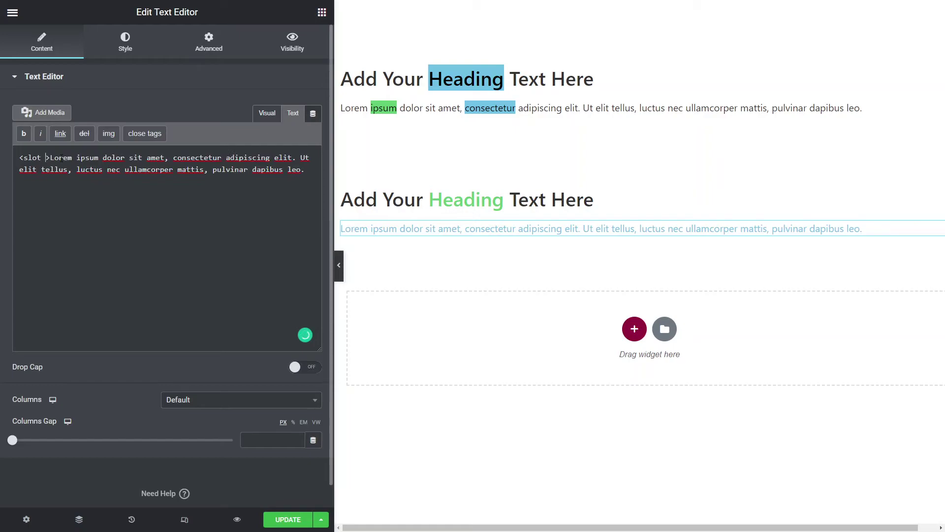
pyautogui.press('Right')
pyautogui.press('Right')
pyautogui.press('Right')
pyautogui.press('Right')
pyautogui.press('Right')
pyautogui.press('Right')
pyautogui.write('<slot>')
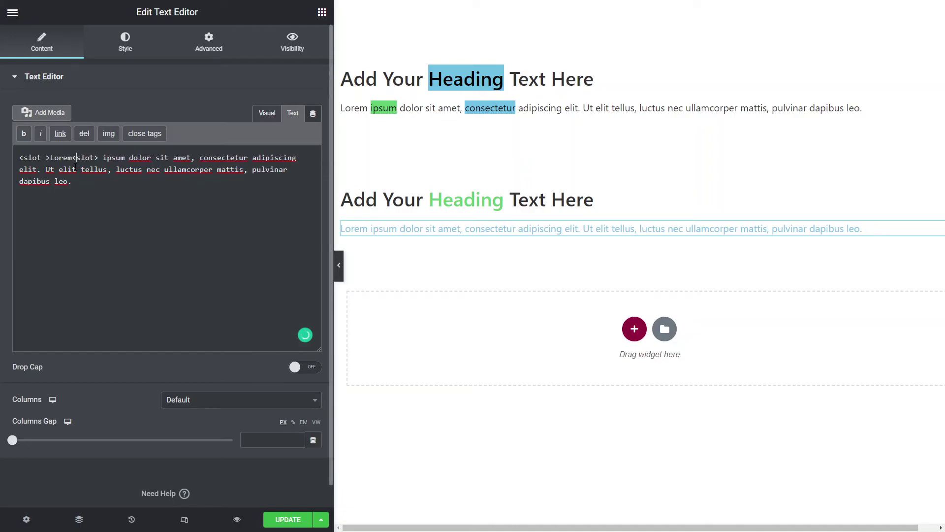
pyautogui.write('/')
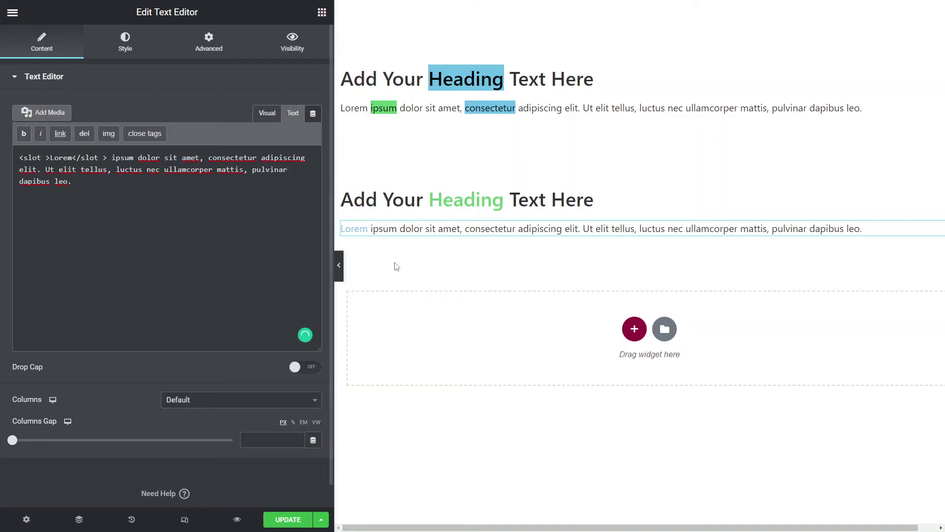
# - Switch the lower text editor between its visual and HTML views to check how the slot tags are handled
pyautogui.click(266, 116)
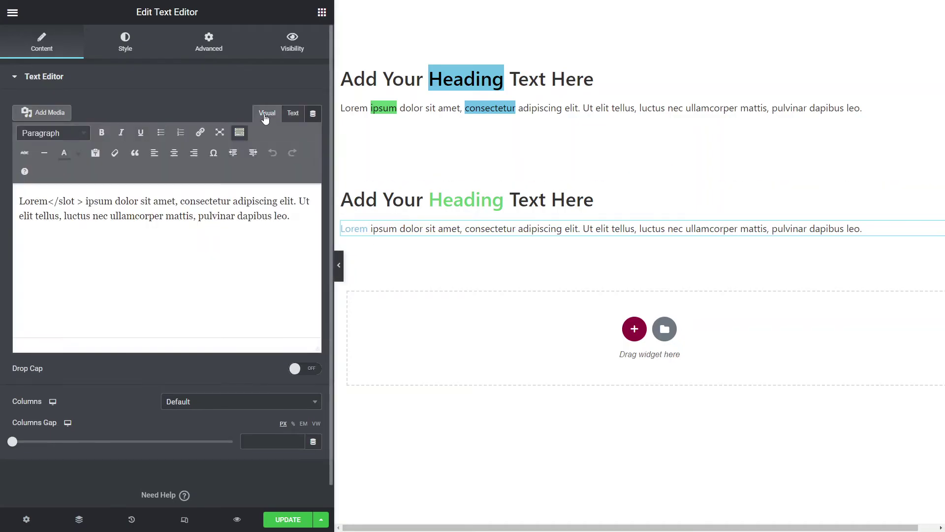
pyautogui.click(292, 114)
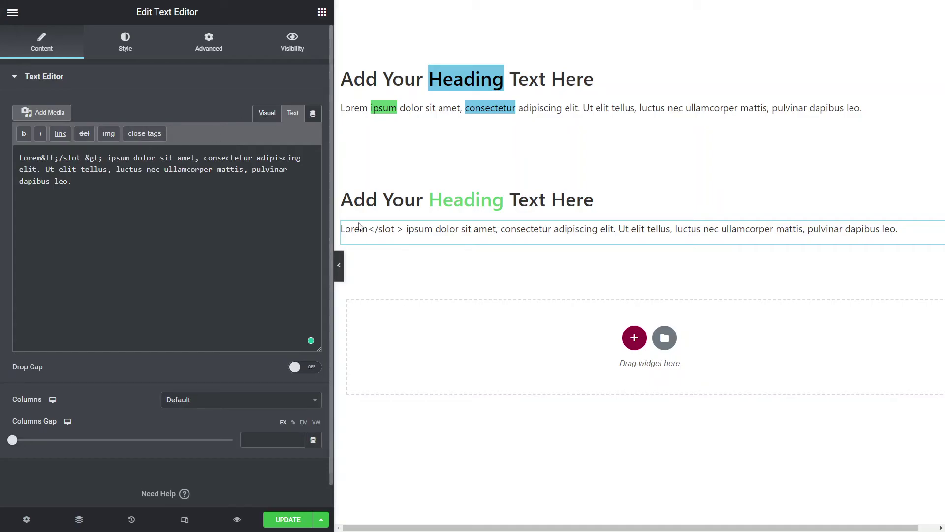
pyautogui.click(269, 118)
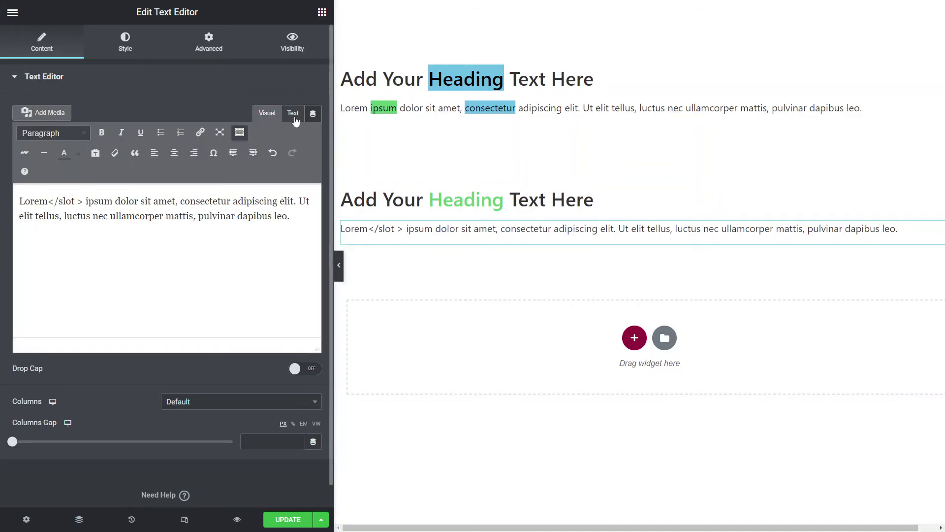
pyautogui.click(293, 115)
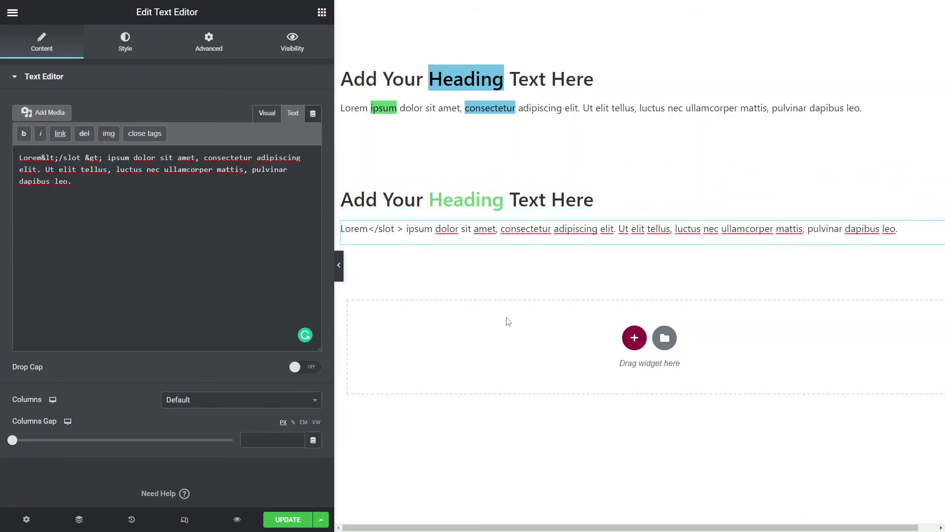
# - Compare the slot markup in the lower heading's title with the lower text editor's HTML source
pyautogui.click(471, 205)
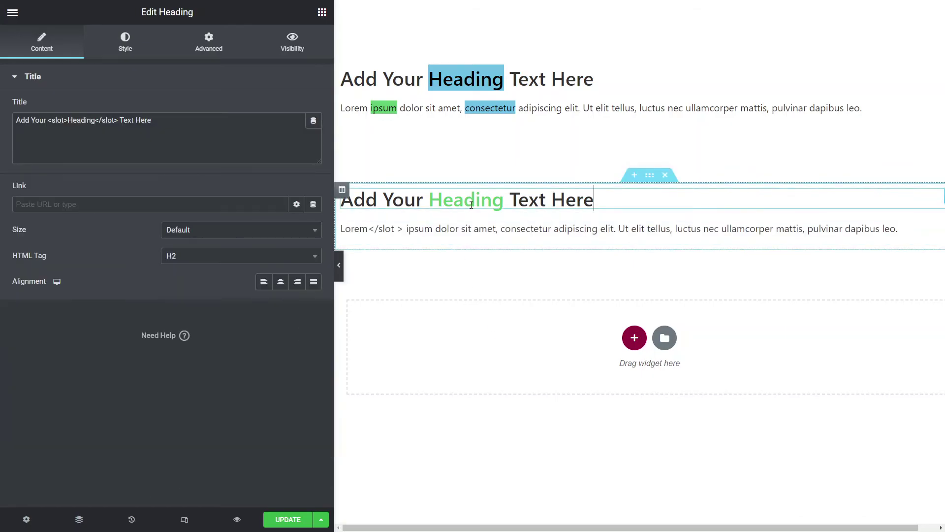
pyautogui.click(66, 121)
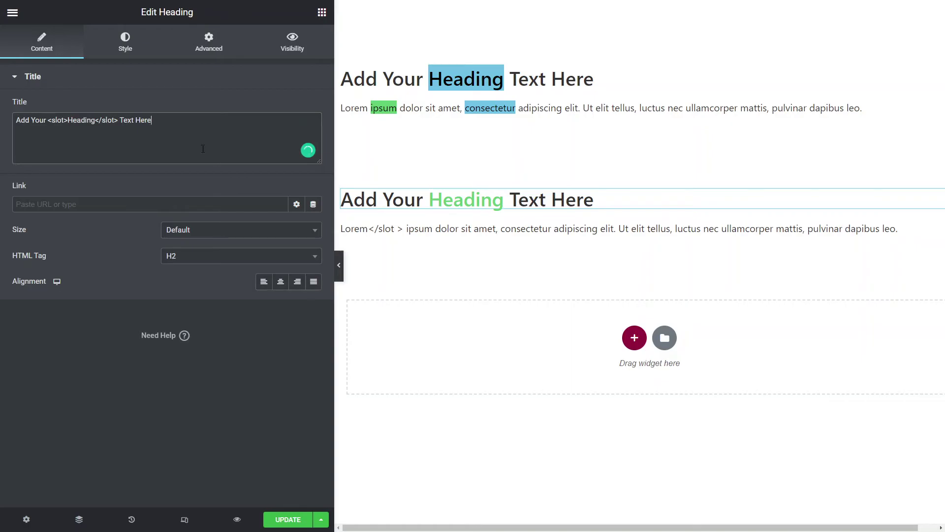
pyautogui.click(442, 238)
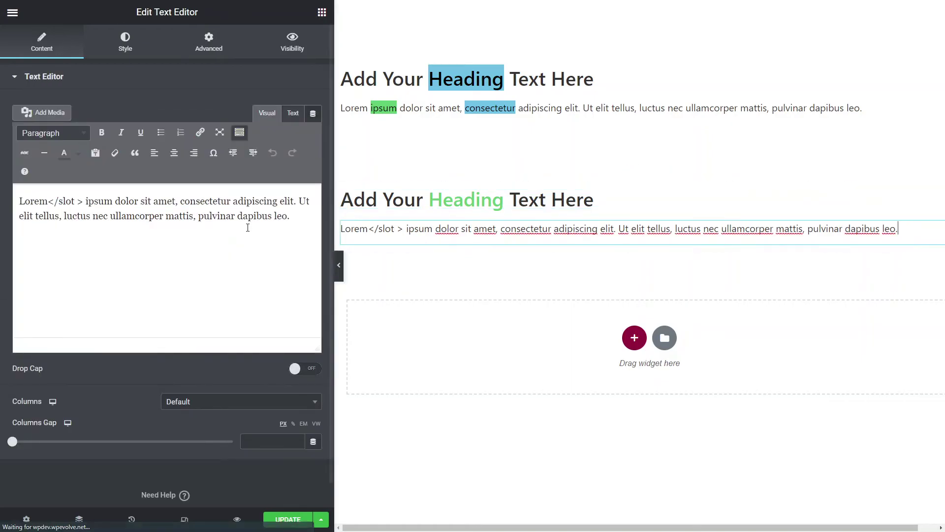
pyautogui.click(293, 113)
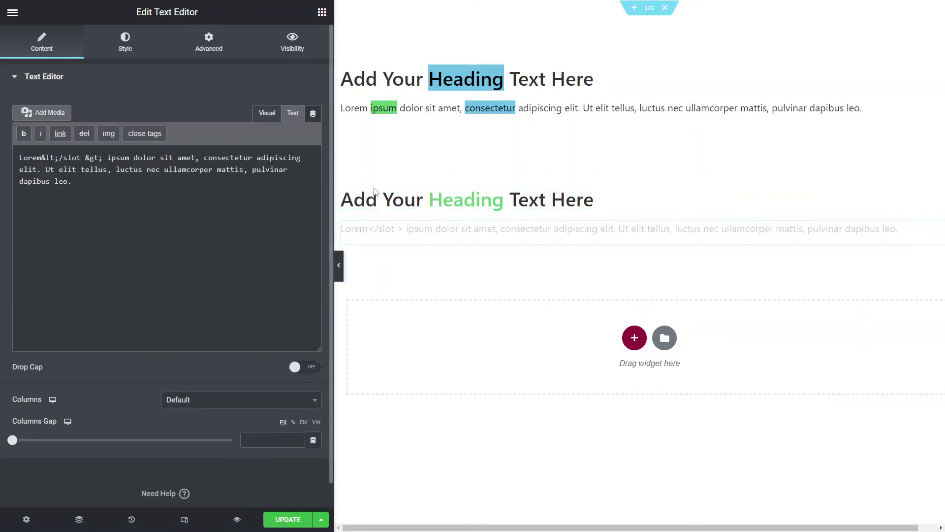
pyautogui.tripleClick(14, 159)
pyautogui.click(473, 232)
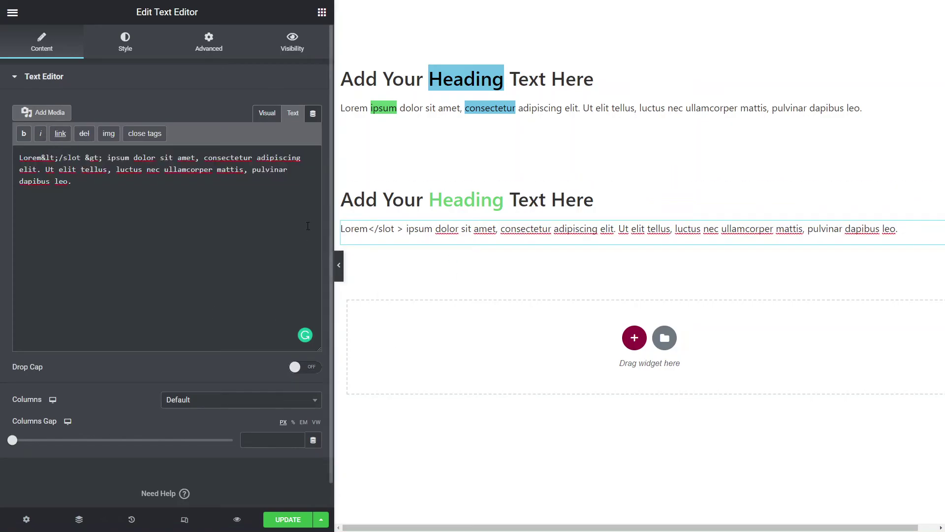
# - Search the widgets for "list" and add an Icon List below the lower text editor
pyautogui.click(322, 12)
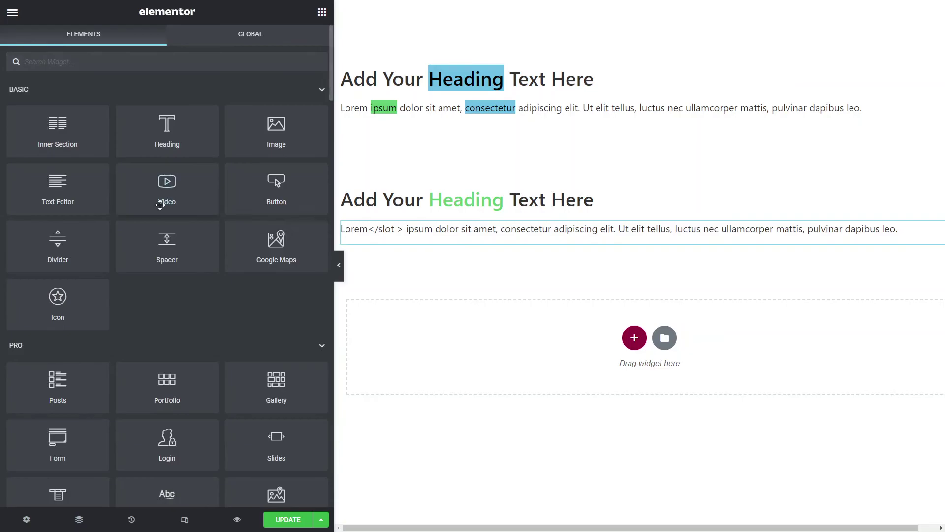
pyautogui.click(73, 67)
pyautogui.write('list')
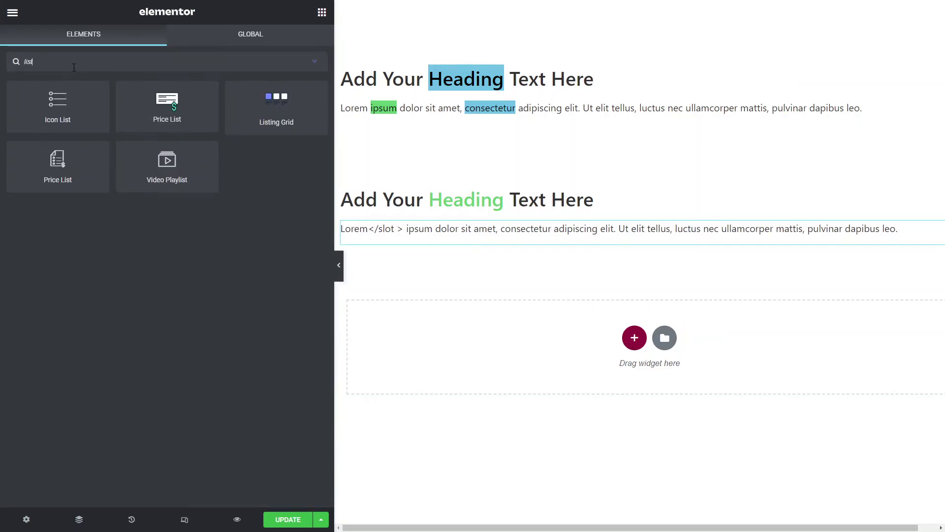
pyautogui.moveTo(66, 110); pyautogui.dragTo(471, 258)
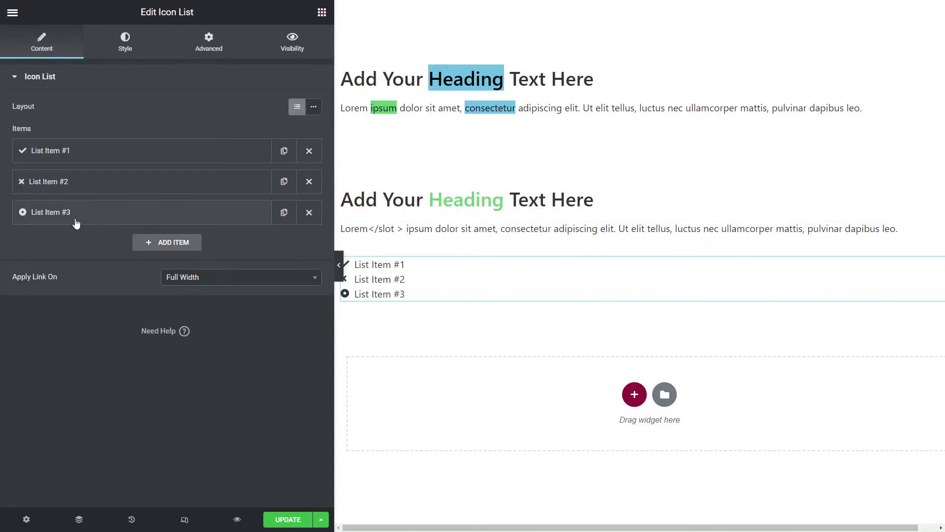
# - Wrap "#1" of the first list item in slot tags and assign the slot-color-primary CSS class to the icon list
pyautogui.click(163, 152)
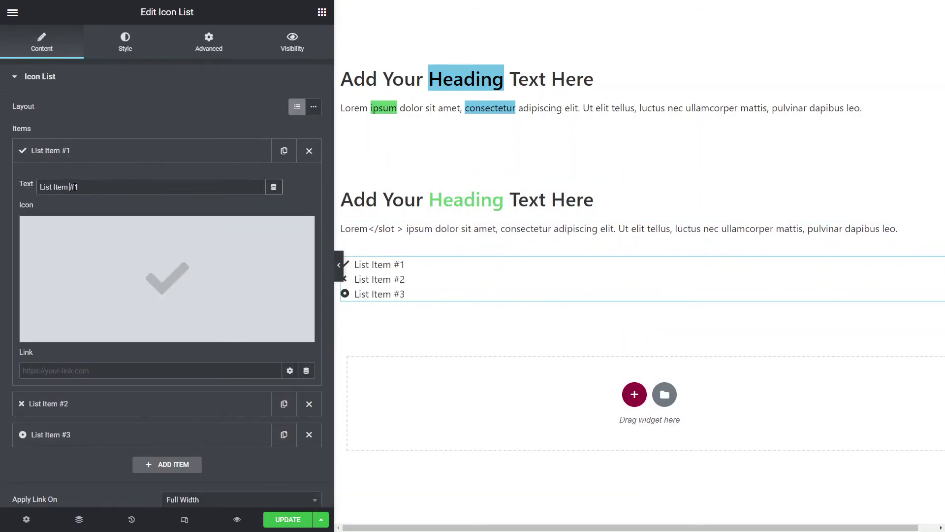
pyautogui.write('<slot>')
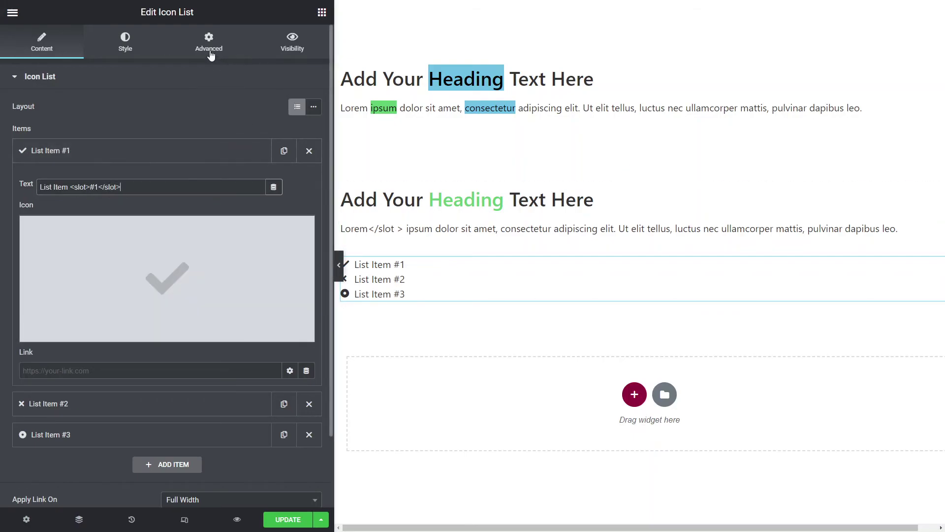
pyautogui.click(211, 49)
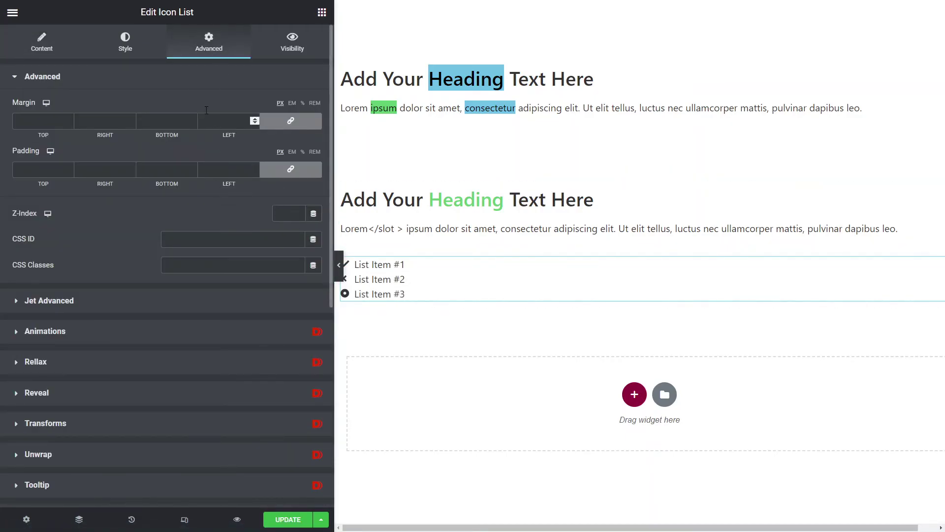
pyautogui.click(207, 265)
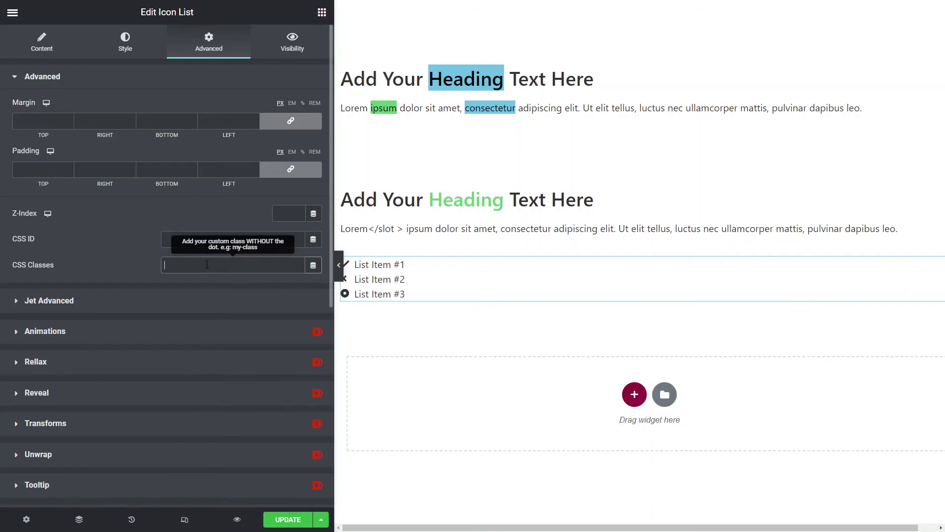
pyautogui.write('slot-color-primary')
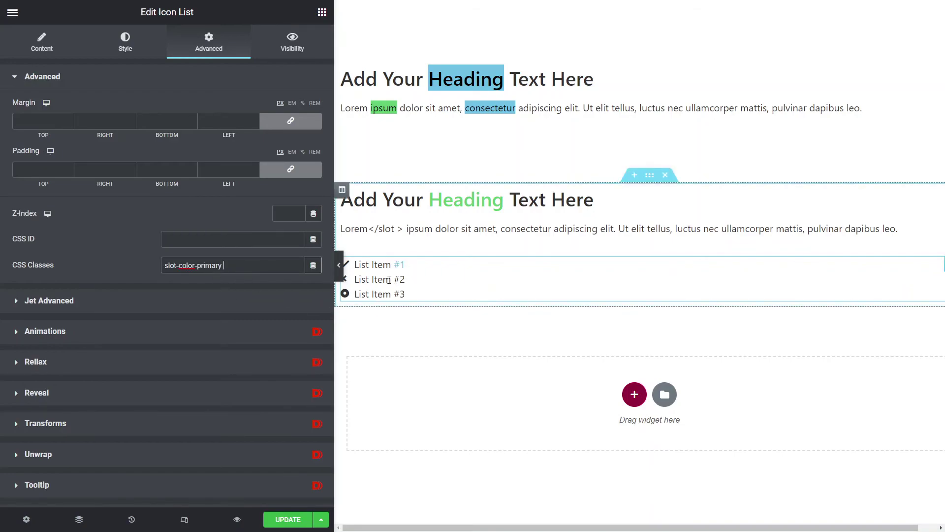
pyautogui.hotkey('ctrl', 's')
pyautogui.hotkey('ctrl', '+')
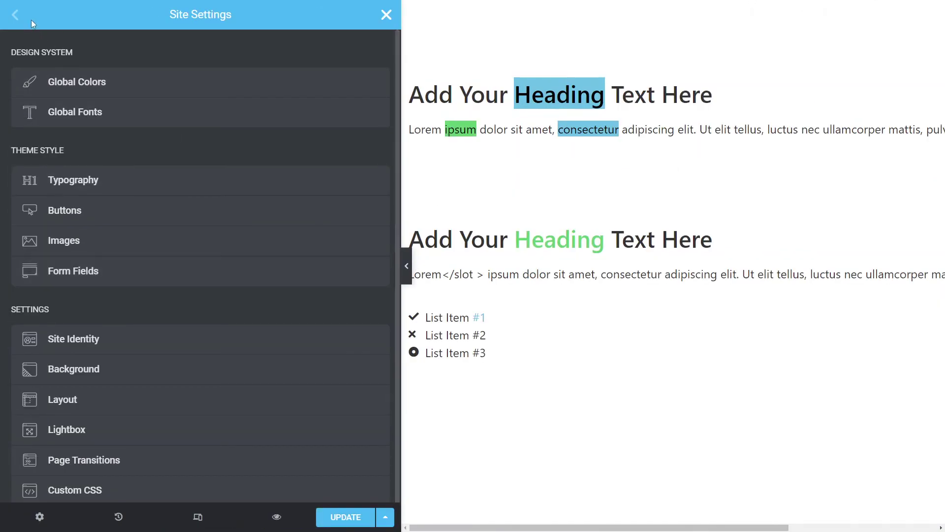
pyautogui.click(386, 15)
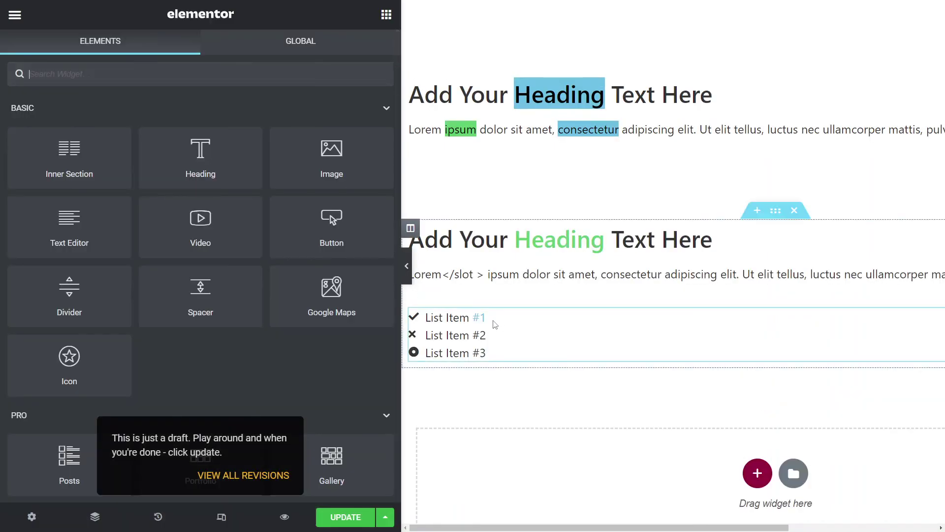
# - Change the icon list's CSS class to slot-color-accent
pyautogui.click(477, 319)
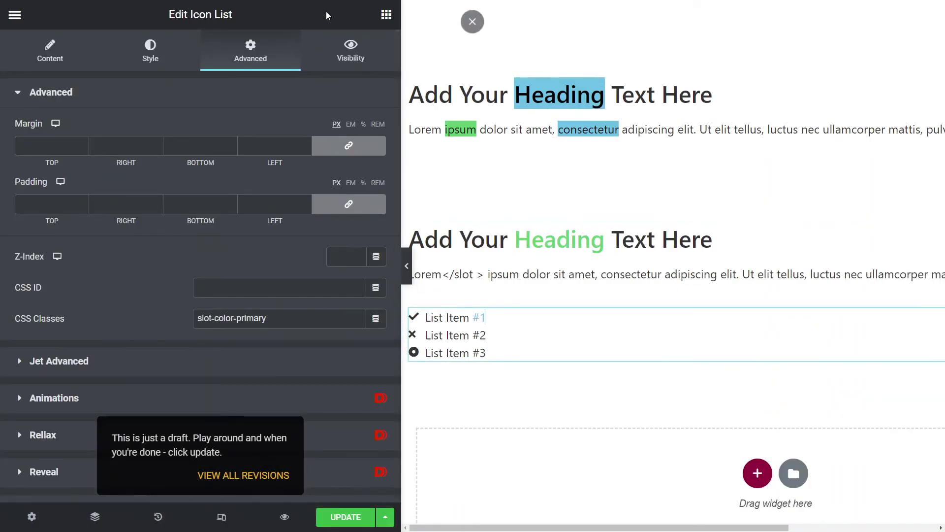
pyautogui.click(283, 317)
pyautogui.moveTo(236, 319); pyautogui.dragTo(319, 324)
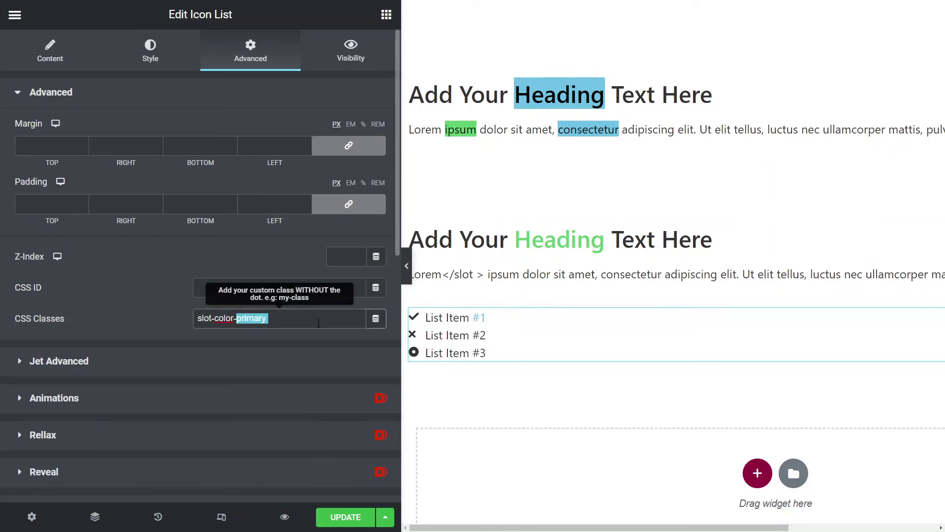
pyautogui.write('accent')
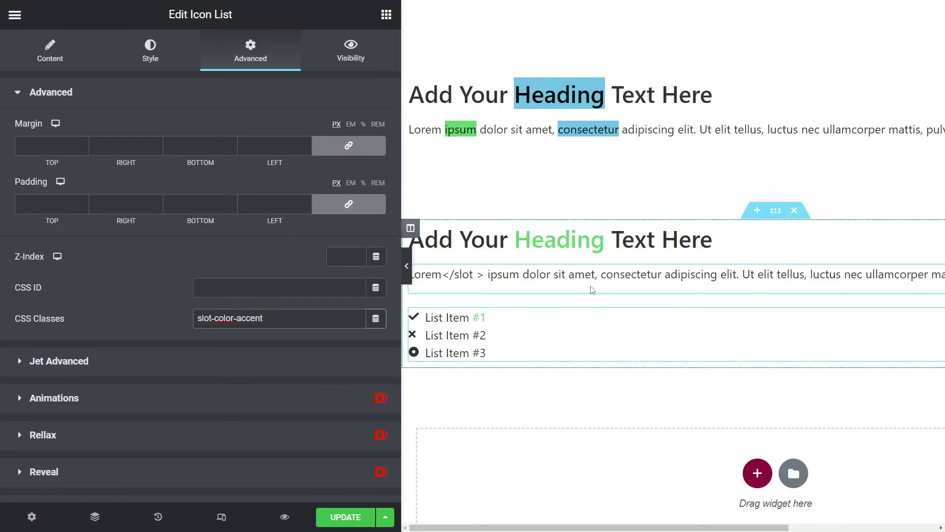
# - Wrap the word "List" of the second icon list item in slot tags and check the icon list's CSS class
pyautogui.click(460, 279)
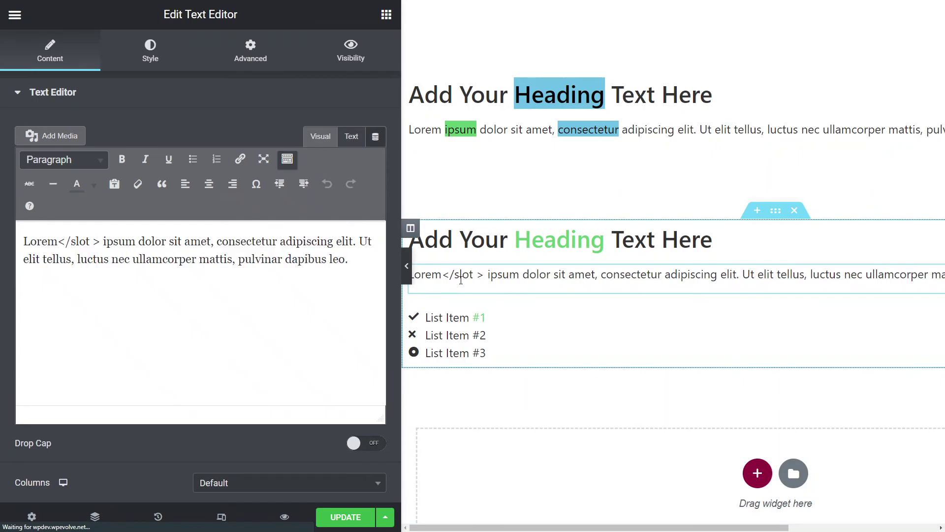
pyautogui.click(491, 319)
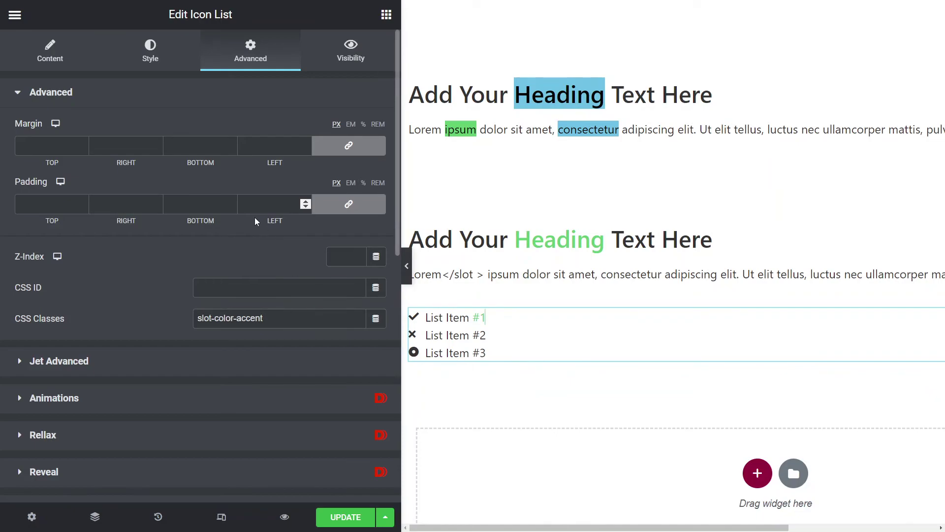
pyautogui.click(54, 52)
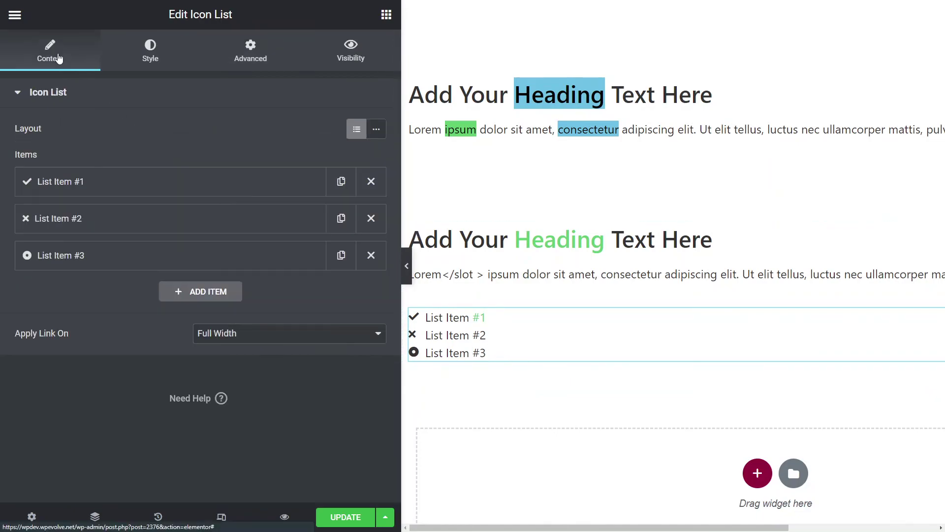
pyautogui.click(171, 221)
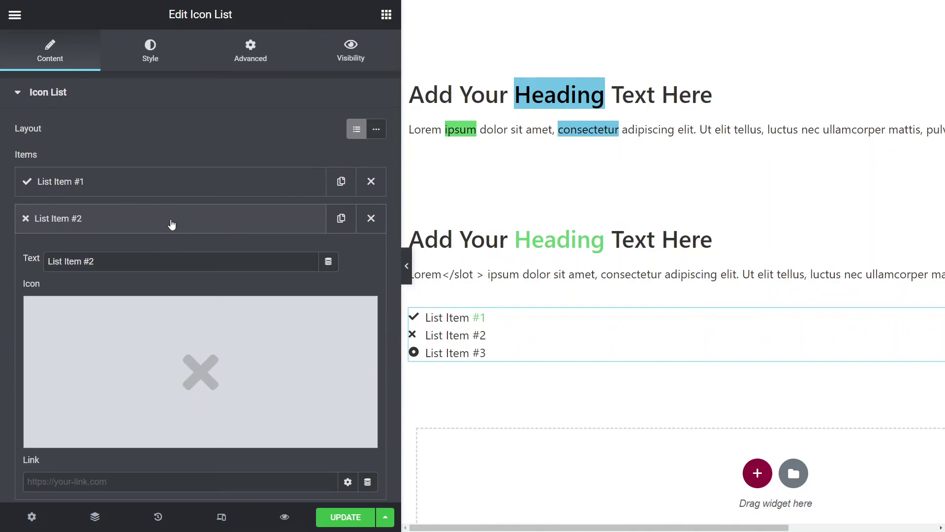
pyautogui.click(49, 261)
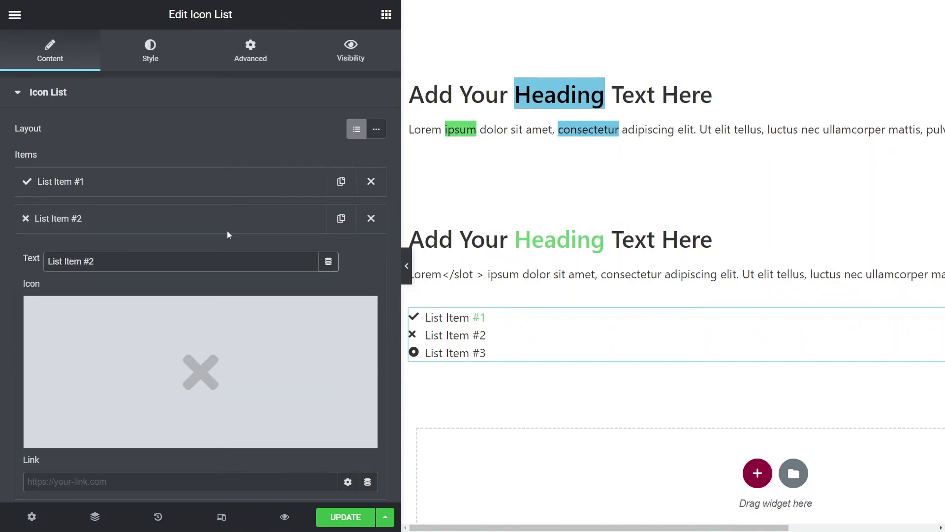
pyautogui.write('<slot>List')
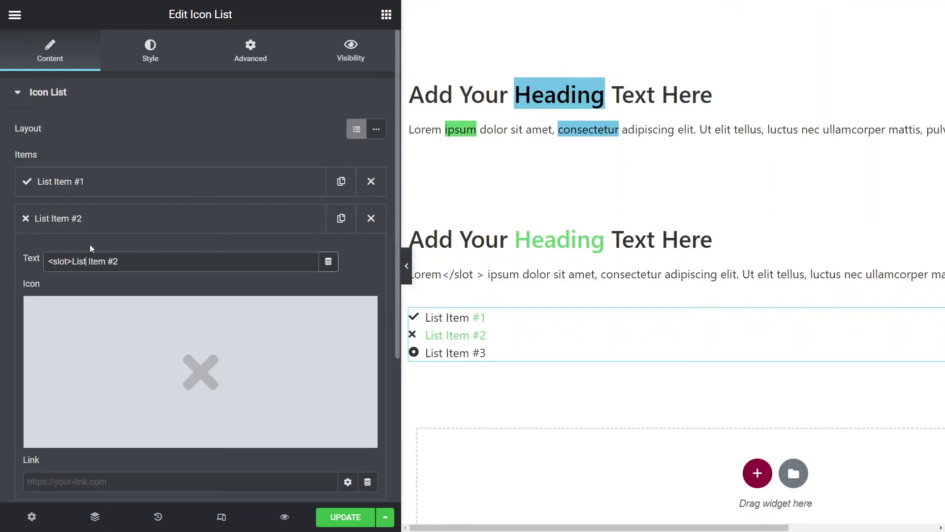
pyautogui.write('</slot>')
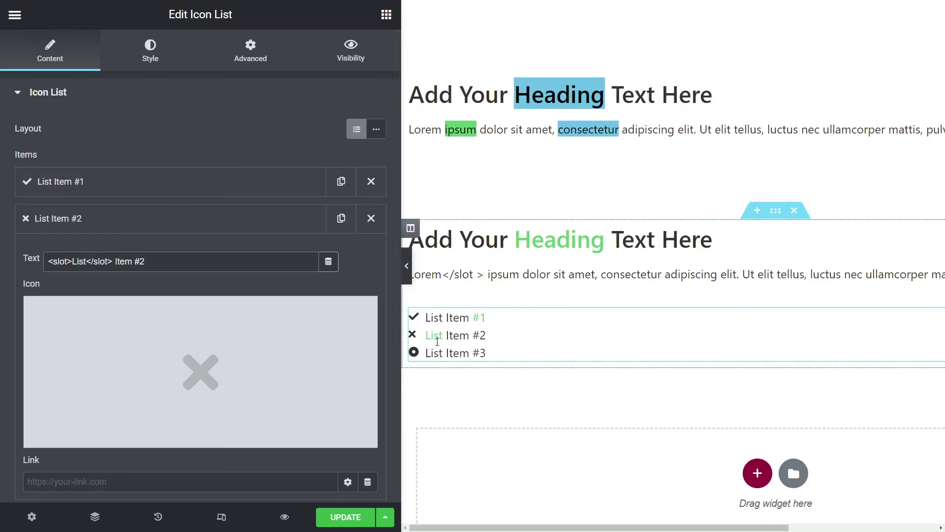
pyautogui.click(249, 50)
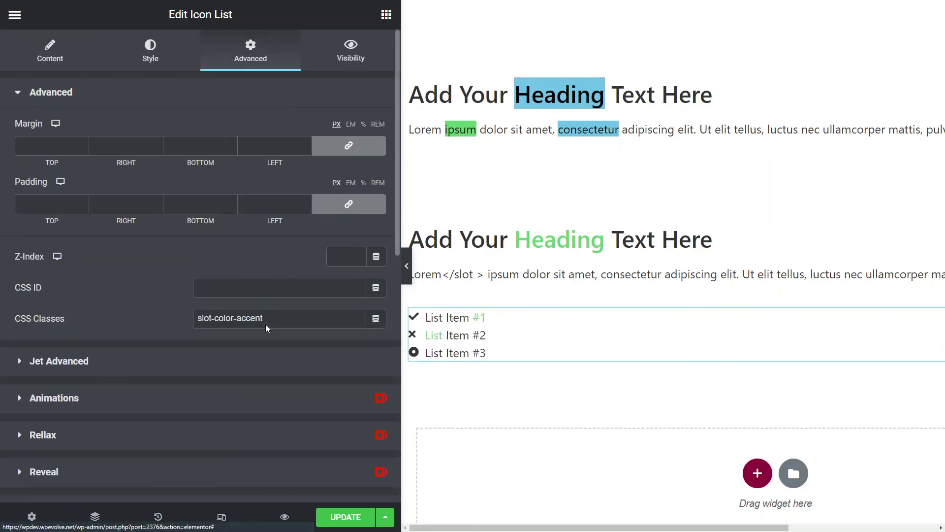
pyautogui.moveTo(296, 318); pyautogui.dragTo(167, 305)
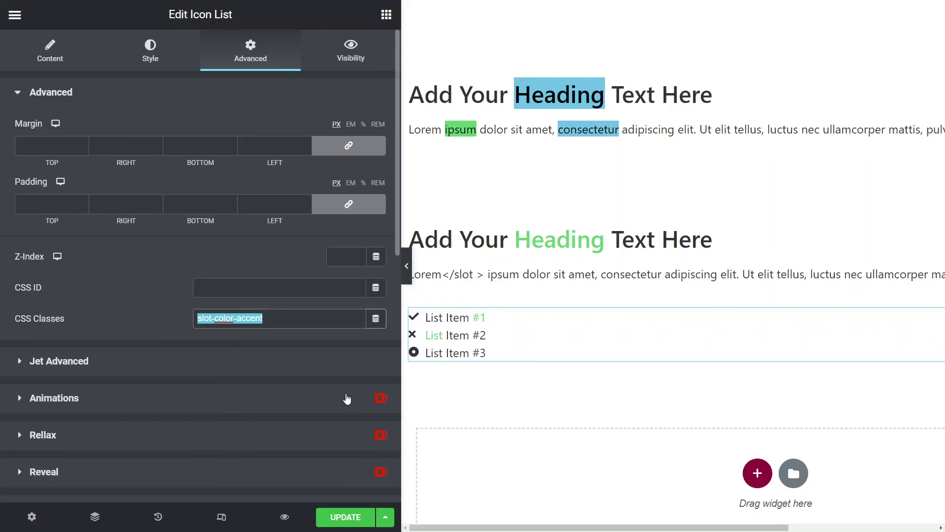
# - Compare the visual and HTML source views of the lower text editor and the upper one with its mark tags
pyautogui.click(467, 275)
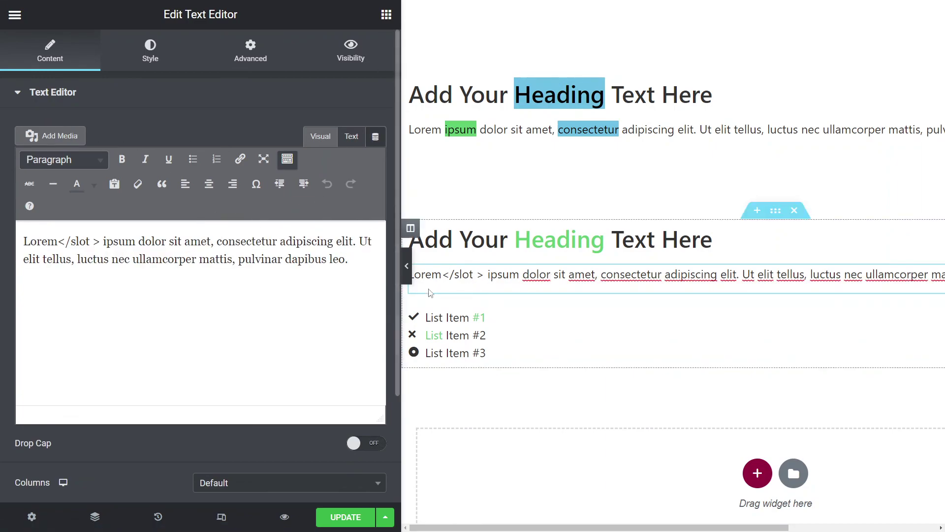
pyautogui.click(351, 137)
pyautogui.click(320, 137)
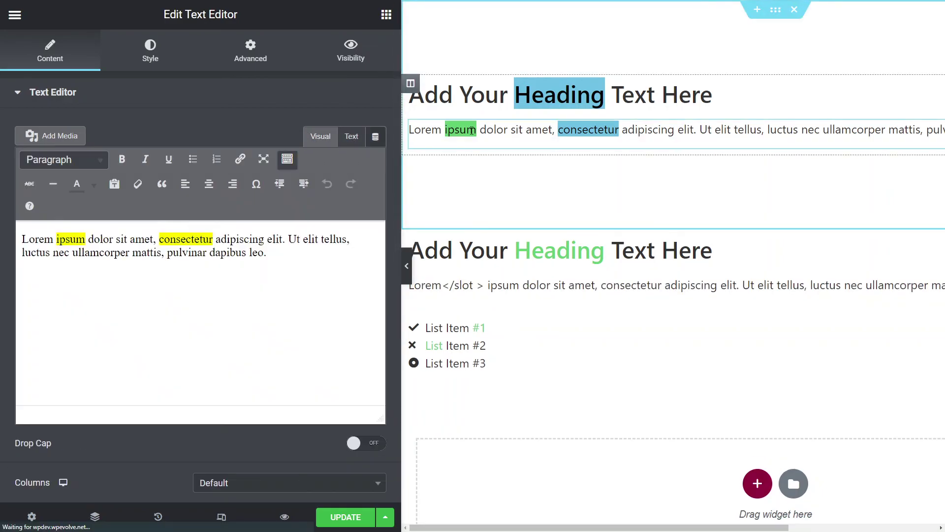
pyautogui.click(320, 137)
pyautogui.click(351, 137)
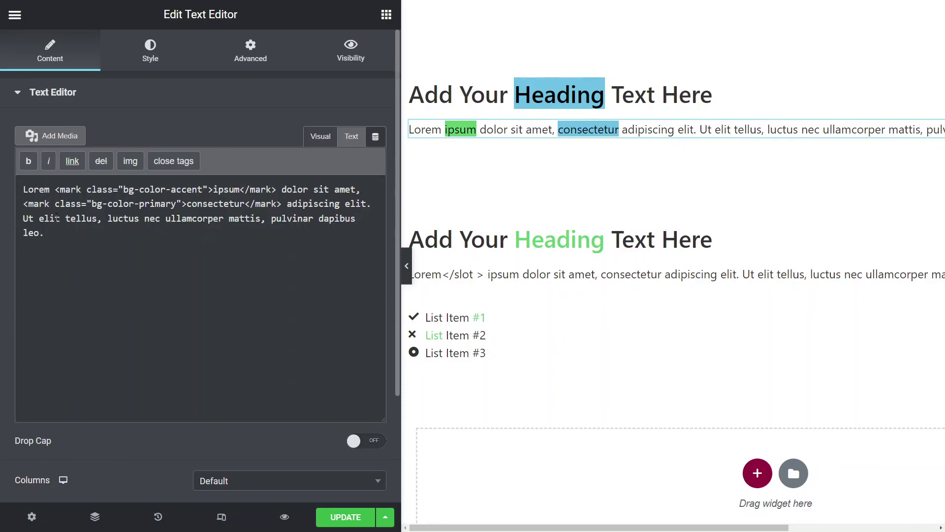
pyautogui.doubleClick(30, 204)
pyautogui.click(320, 137)
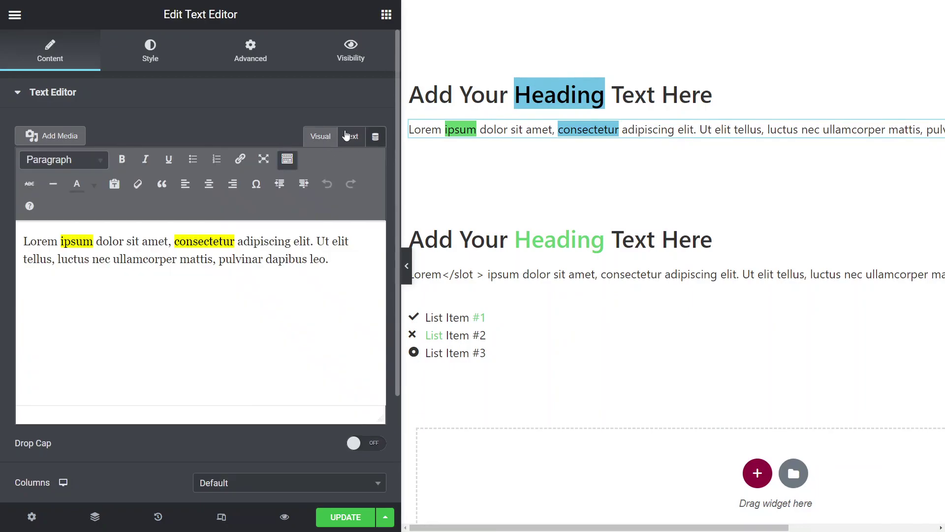
pyautogui.click(351, 136)
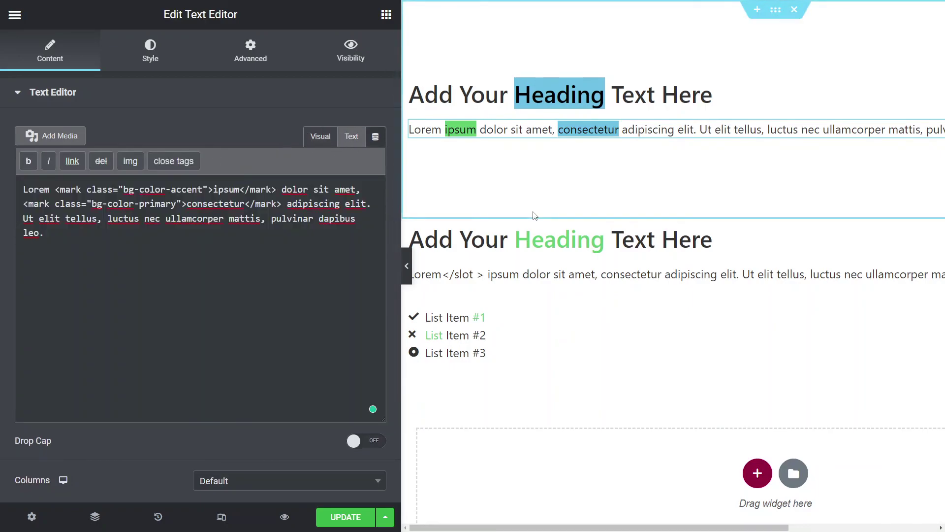